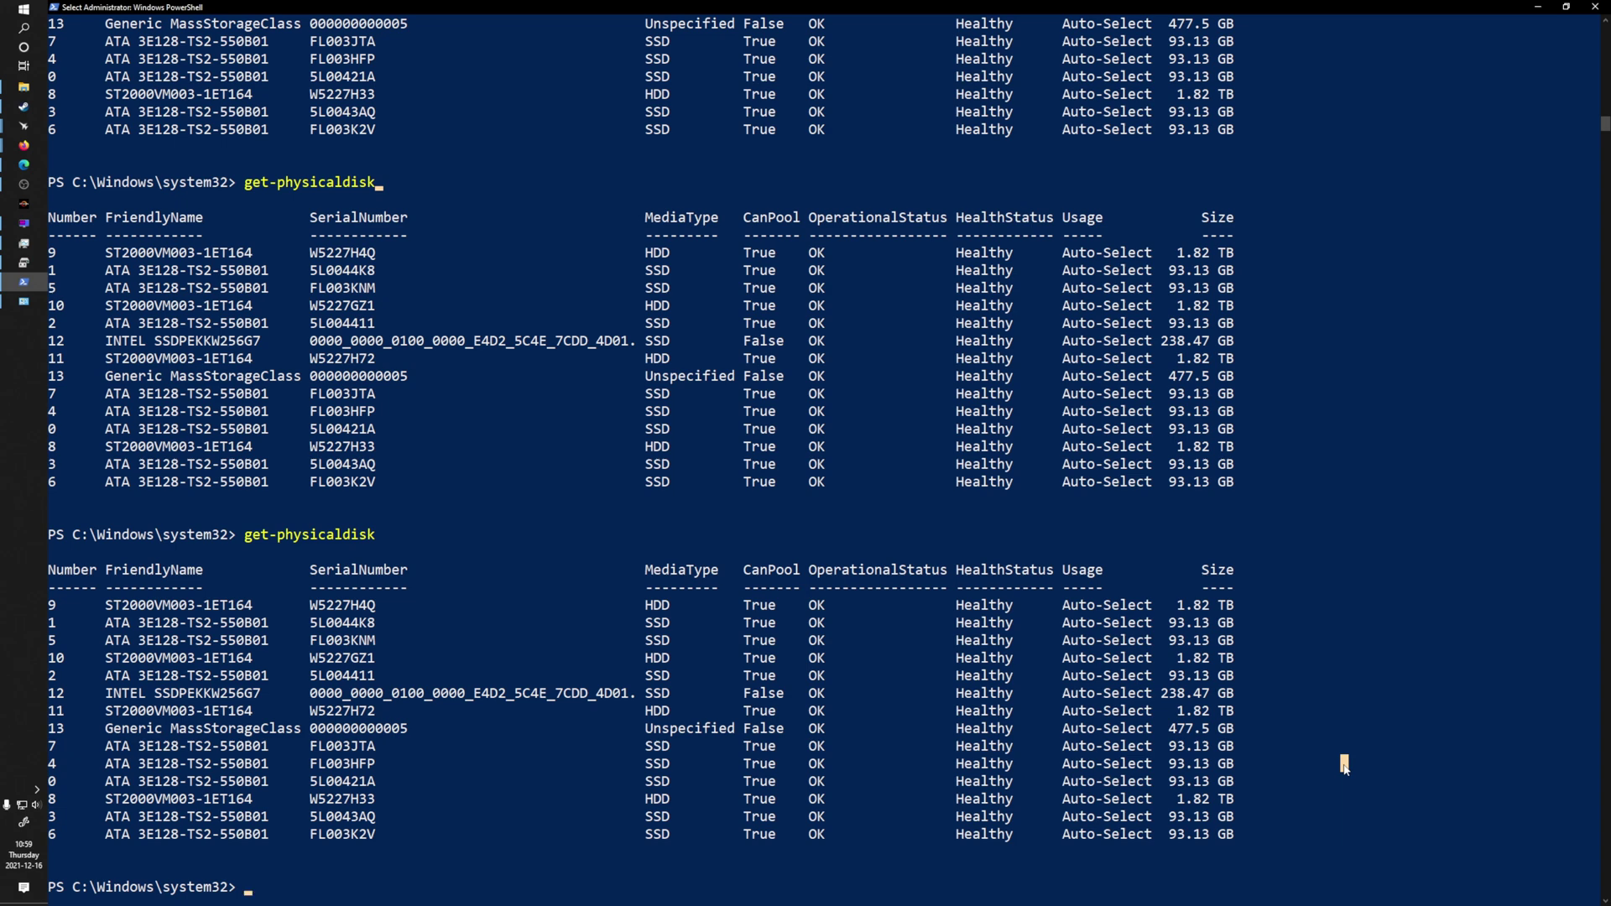
- Try to clear disk number 10 with clear-disk and confirm erasing it
key("alt+Tab")
type("clear-disk")
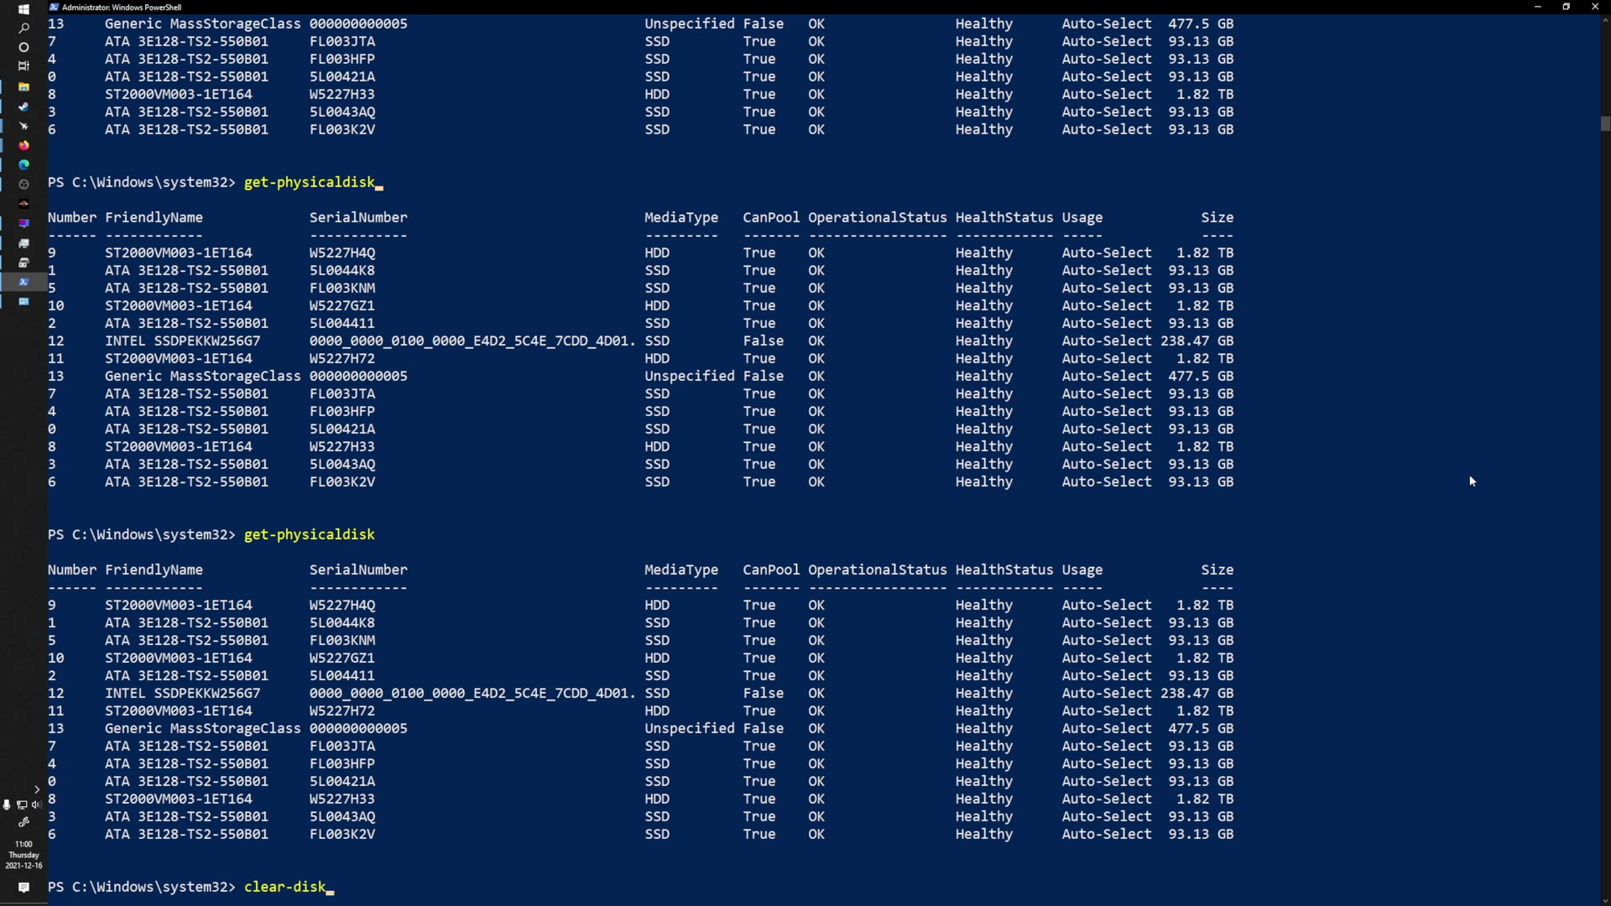
type(" -n")
key("Tab")
type("10")
key("Return")
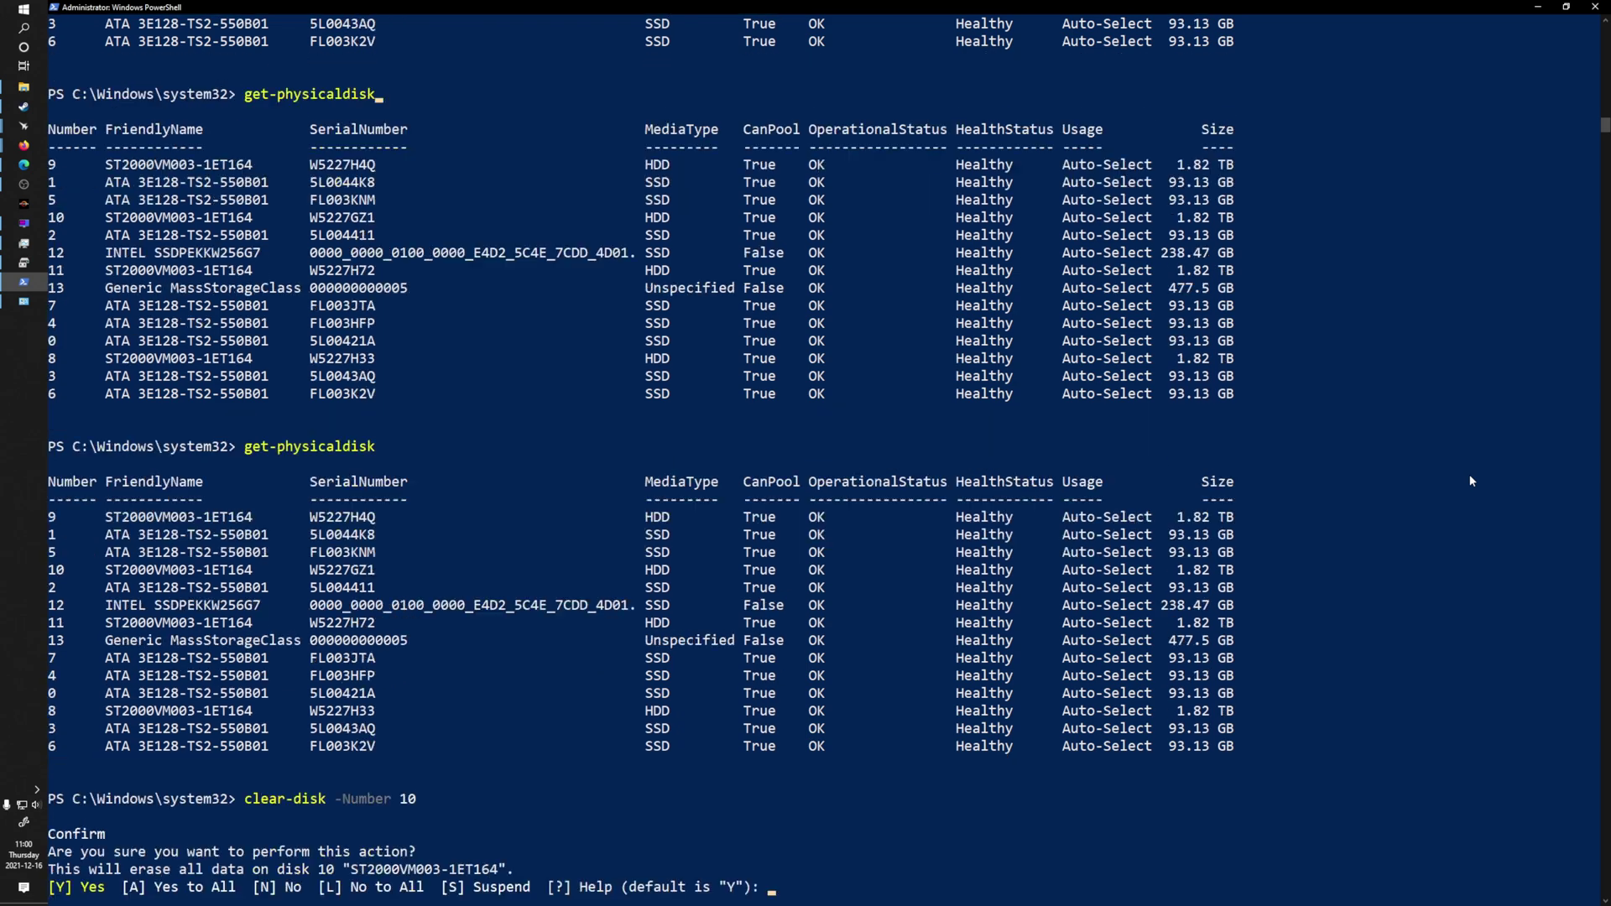
key("Return")
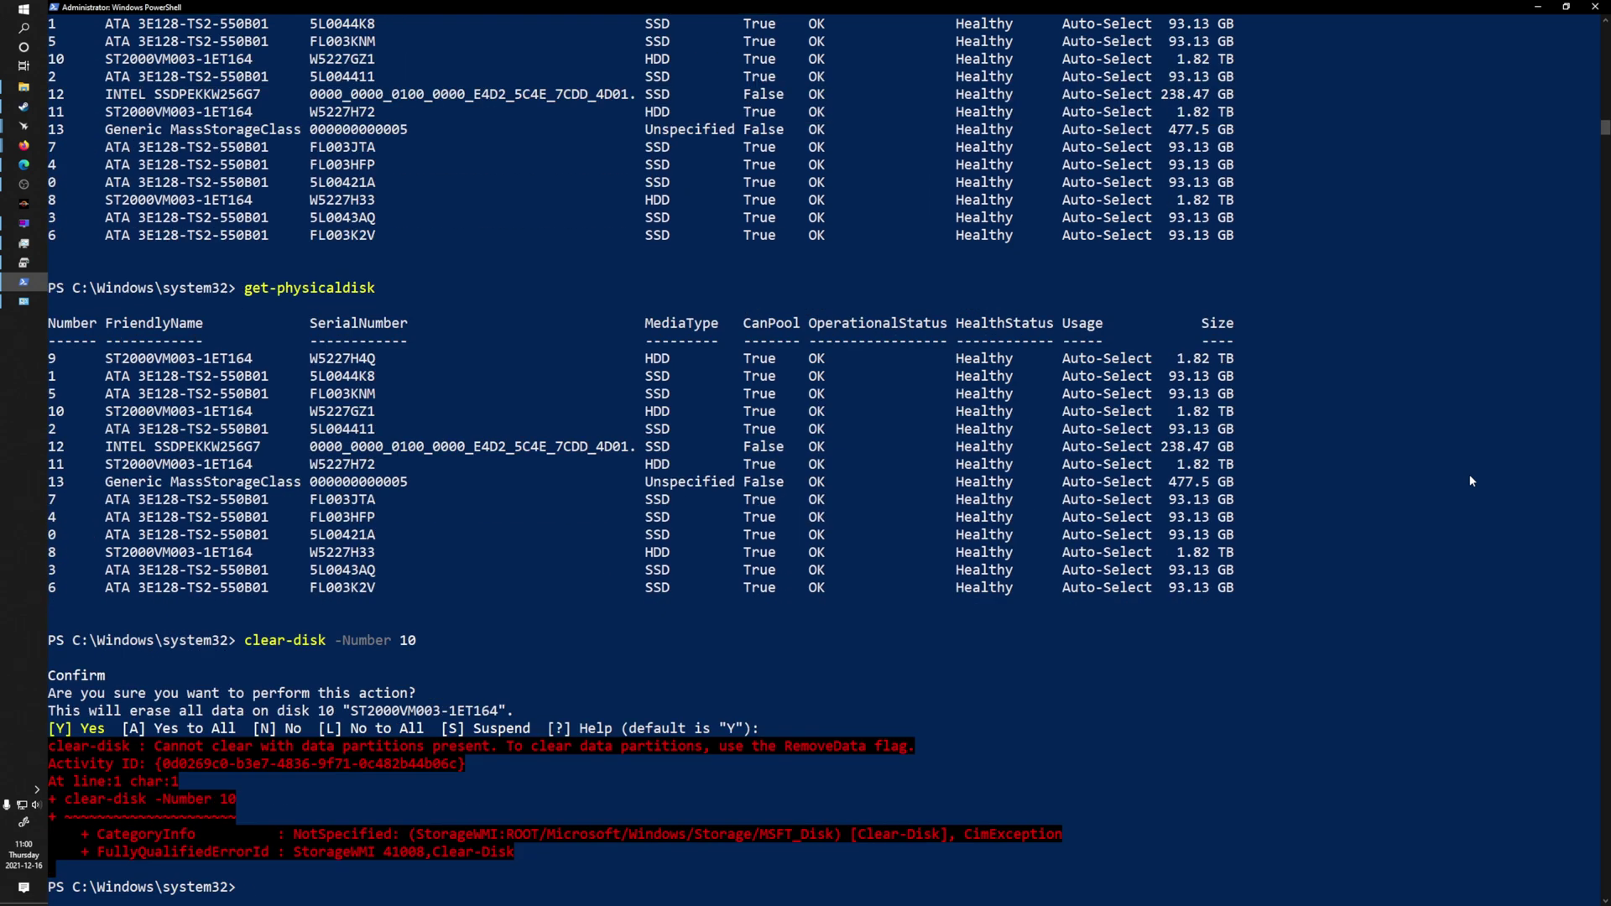
- Clear disk number 10 including its data partitions with the RemoveData flag, and confirm the erase
key("Up")
type("-r")
key("Tab")
key("Return")
key("Return")
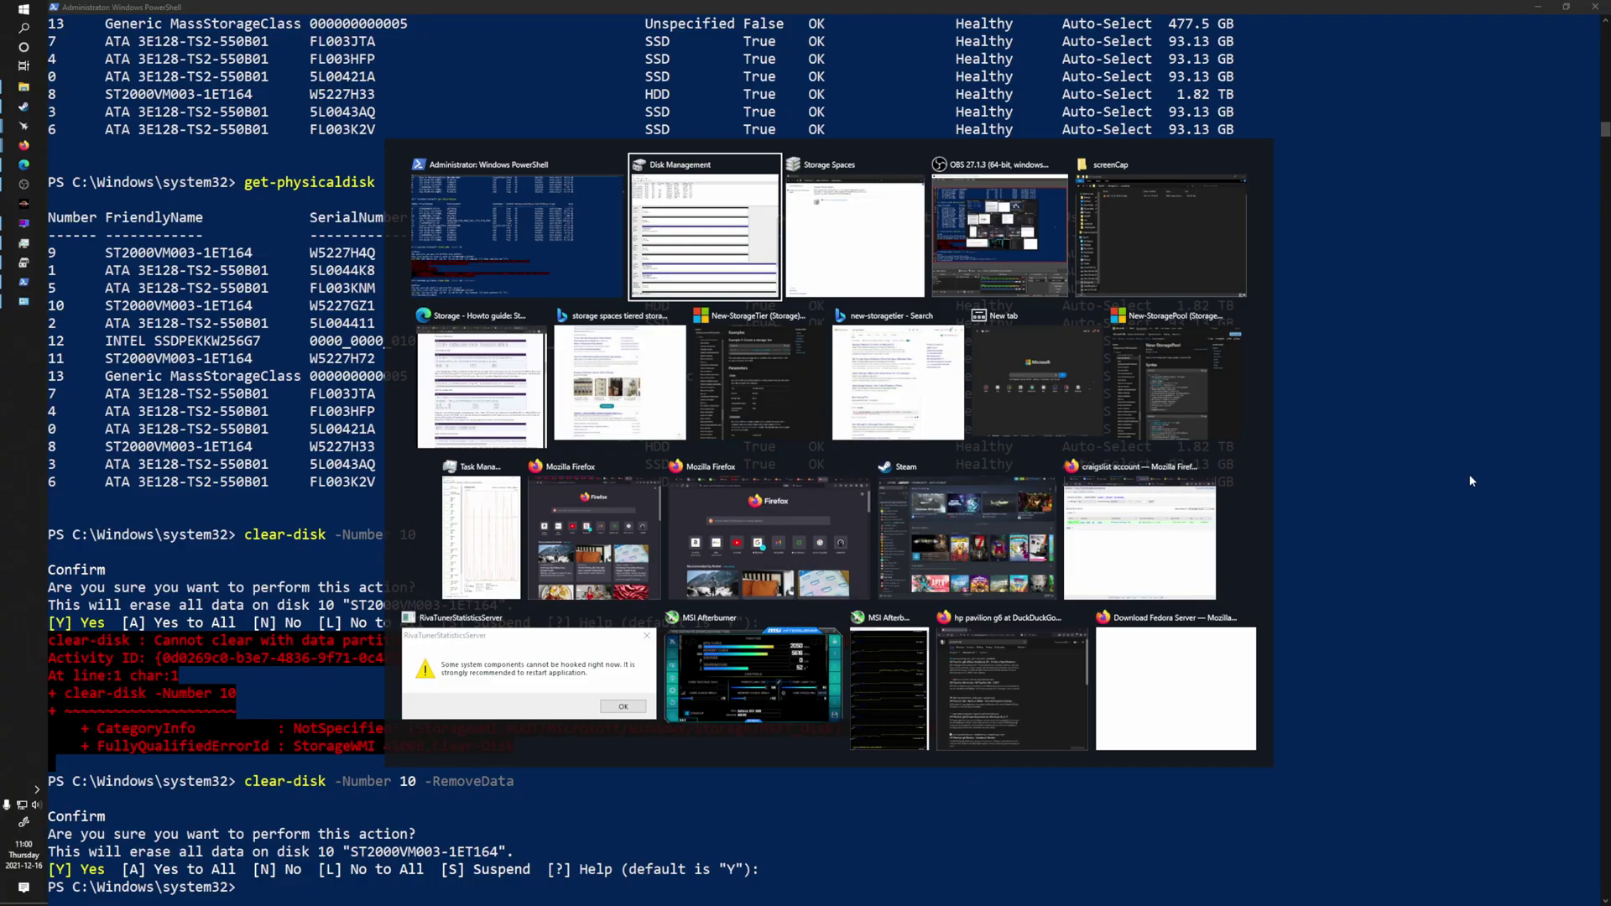
key("alt+Tab")
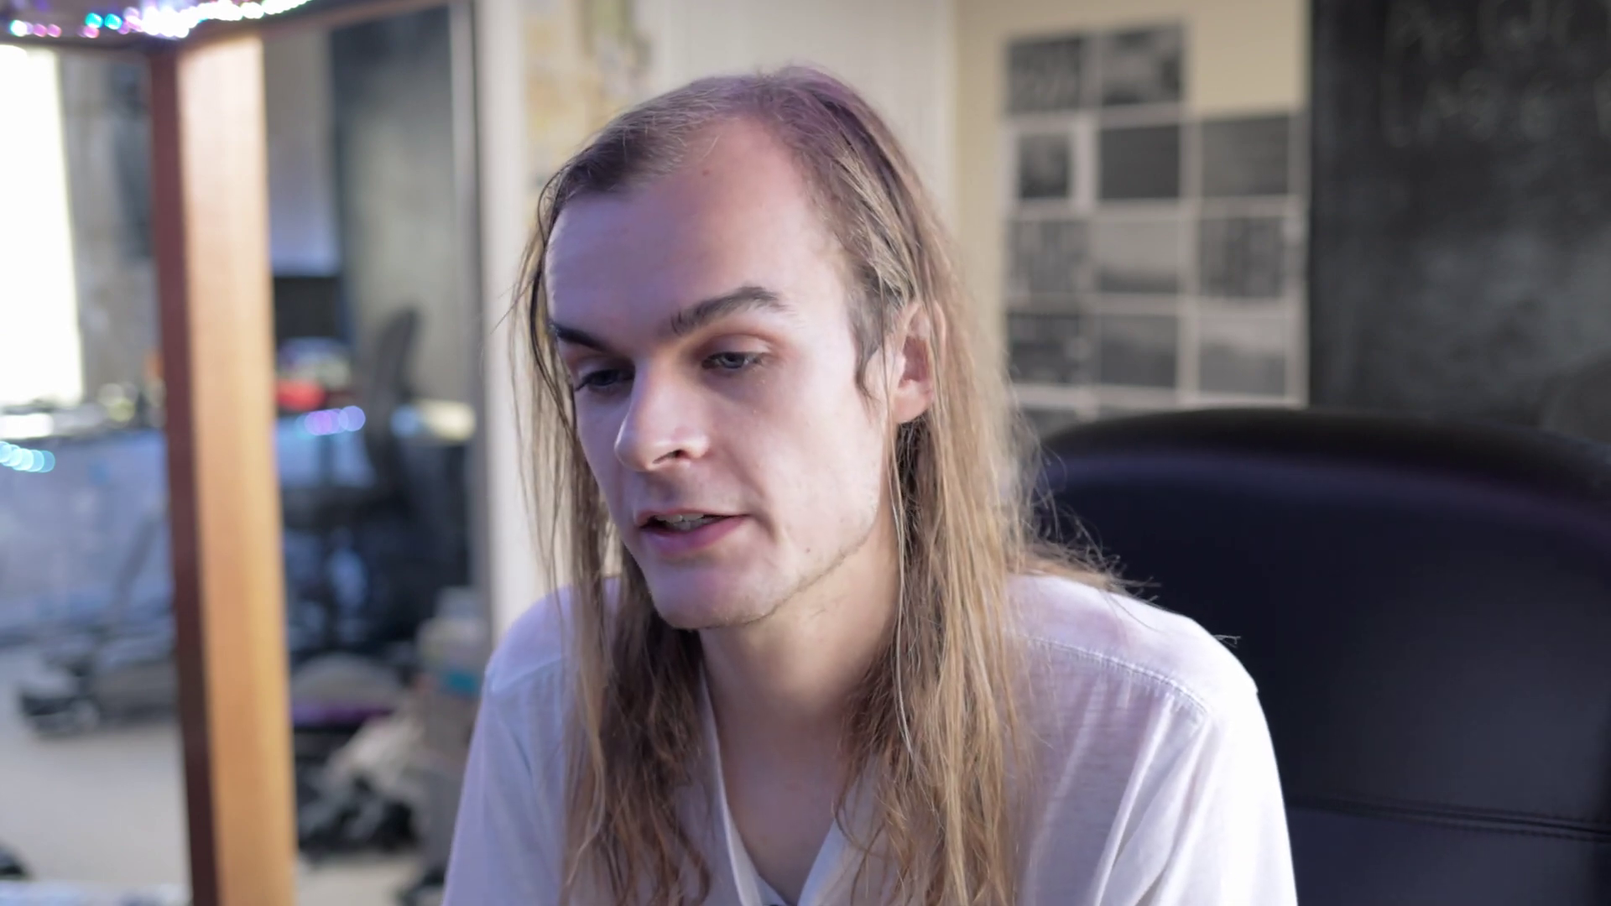
- List the physical disks with Get-PhysicalDisk to check their pooling eligibility
type("get-phy")
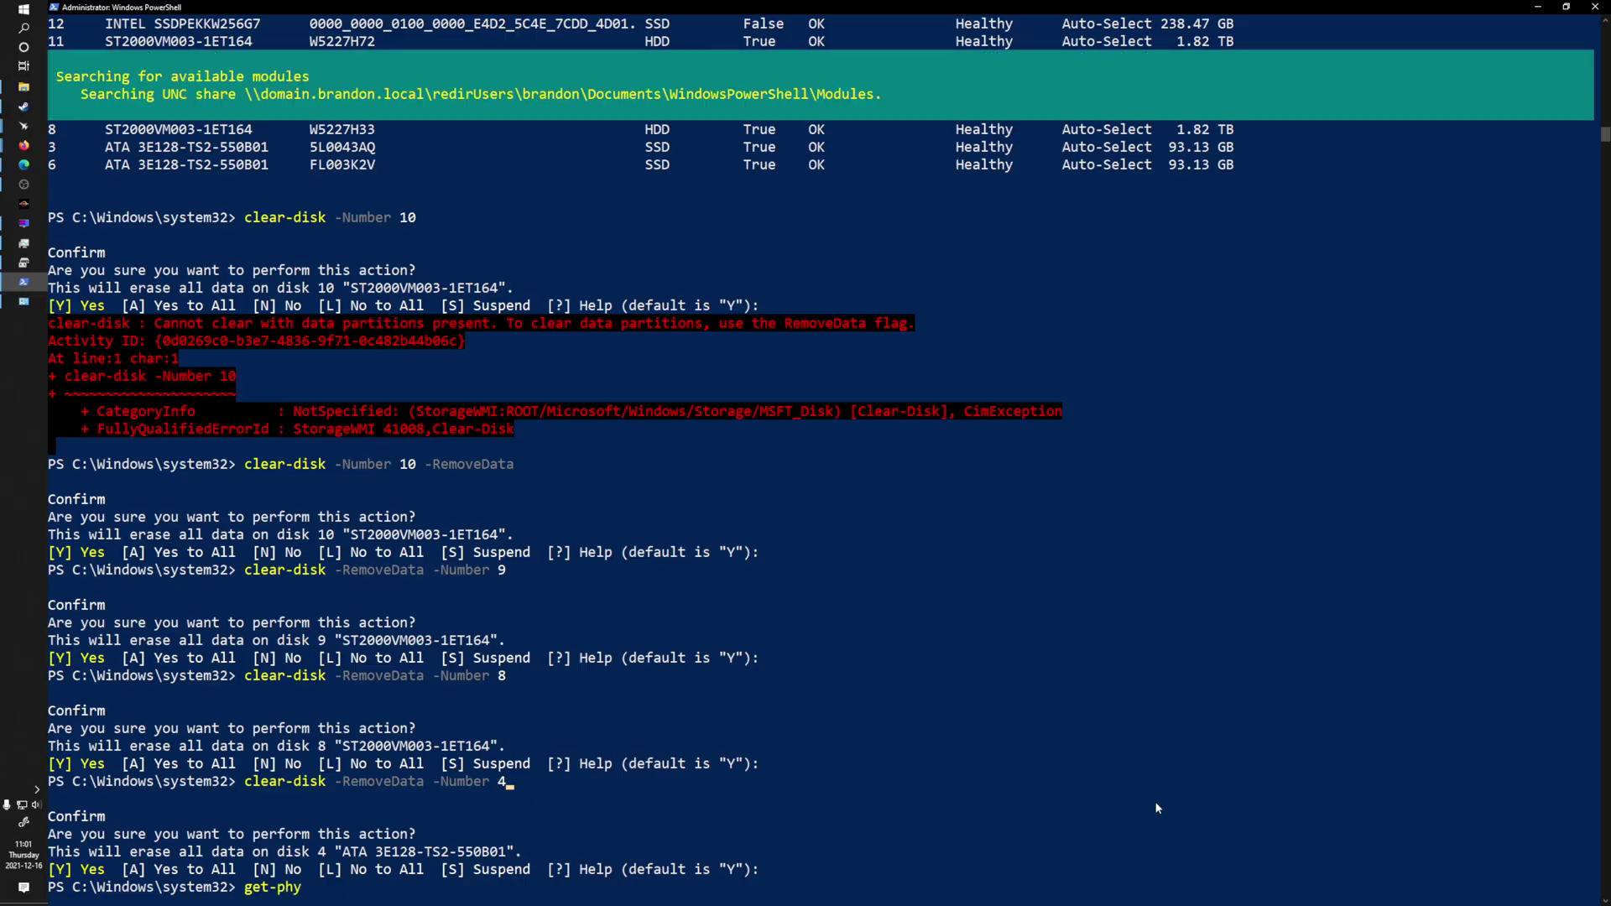
key("Tab")
key("Return")
left_click_drag(822, 854, 709, 605)
left_click(715, 604)
- Switch to Disk Management and examine the partition state of the disks, including the cleared ones
key("alt+Tab")
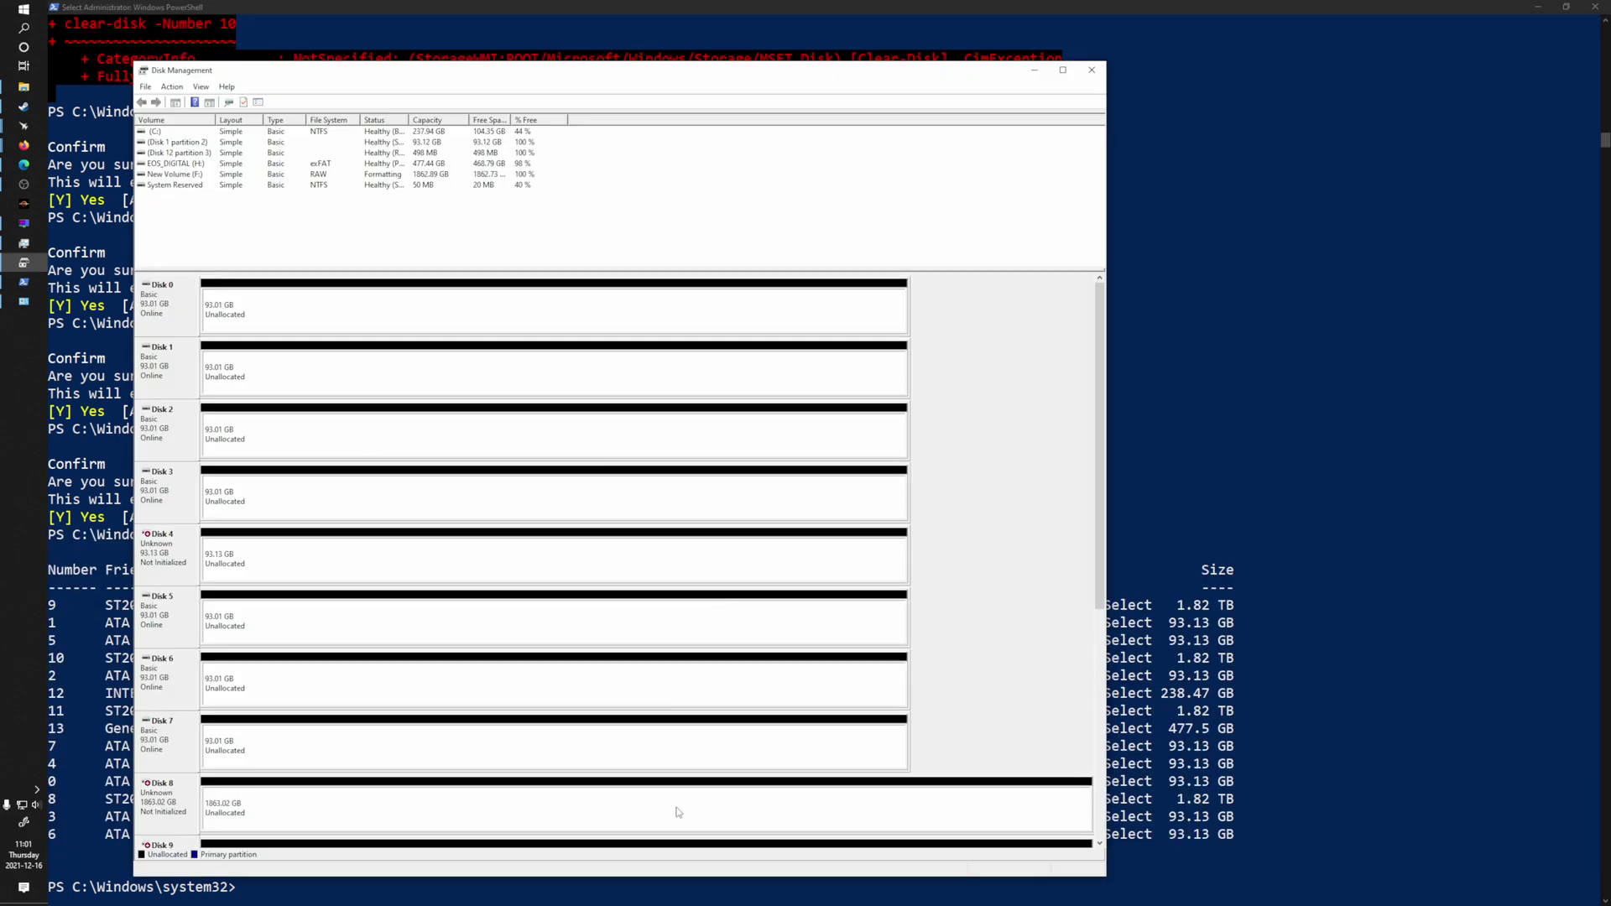
left_click_drag(1099, 505, 1070, 522)
scroll(1070, 522, "down", 3)
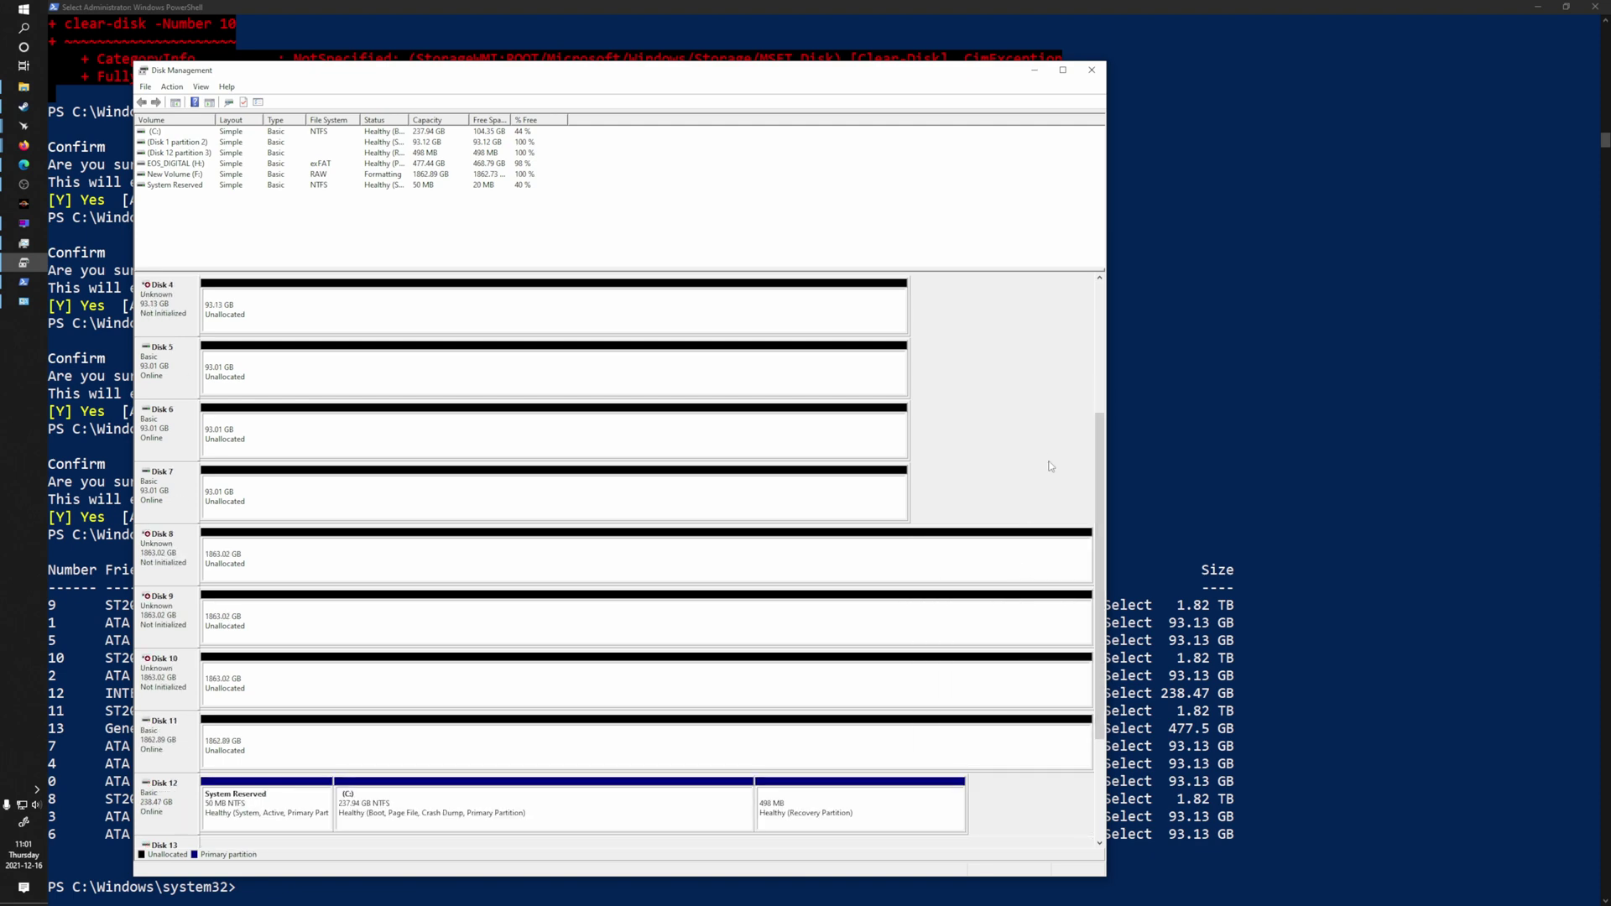
key("alt+Tab")
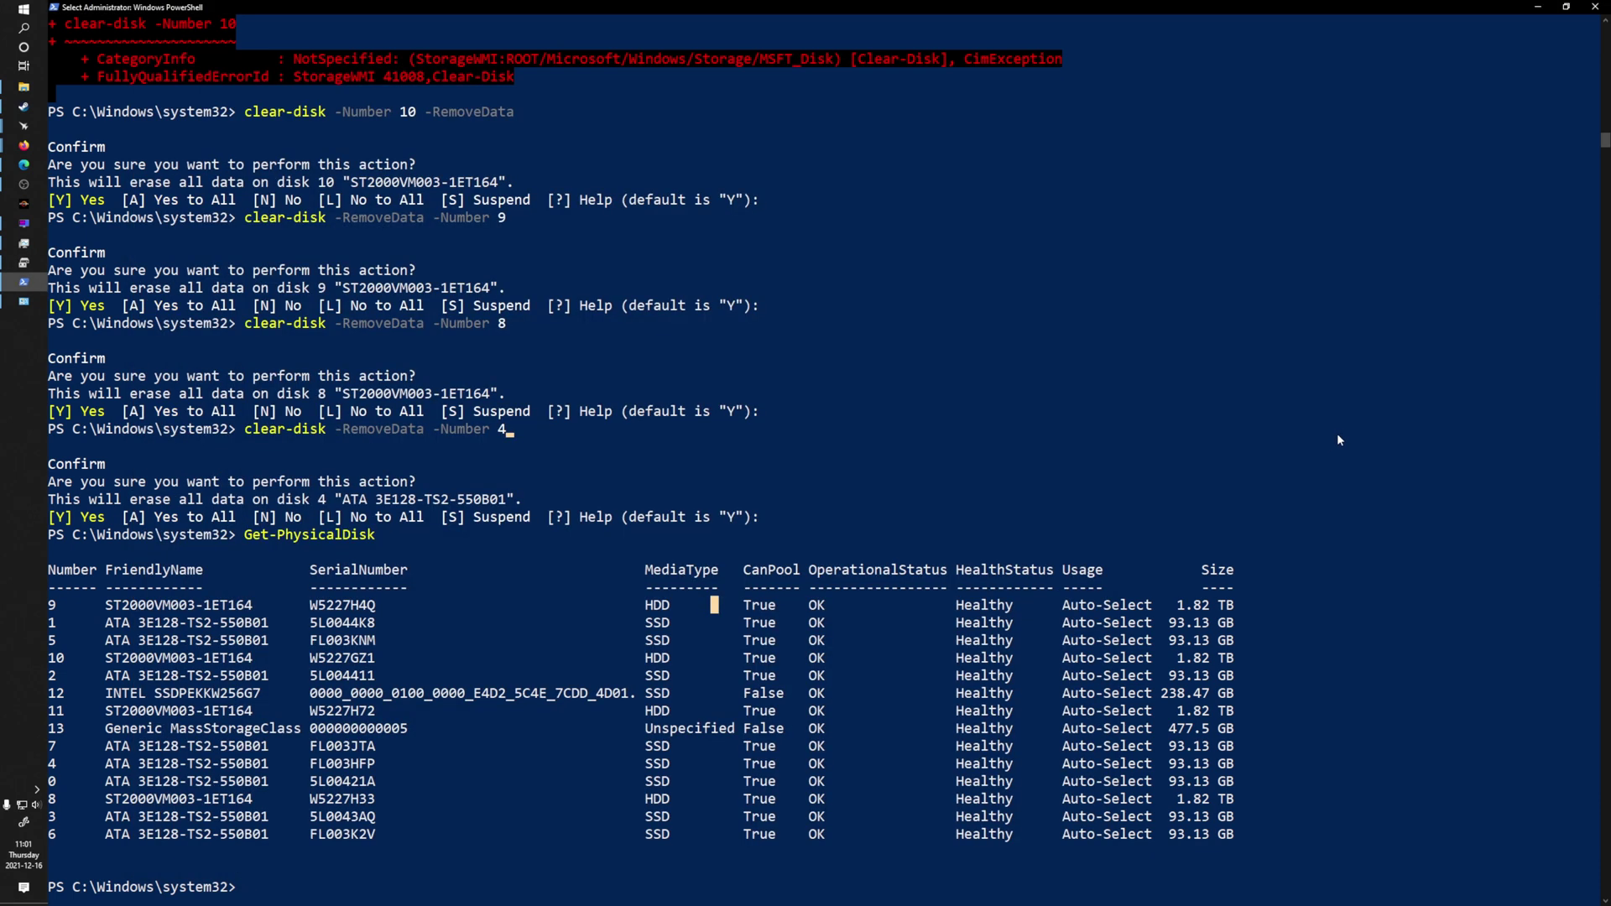
- Switch to Storage Spaces and view the drives offered for a new pool and storage space
key("alt+Tab")
key("alt+Tab")
key("alt+Tab")
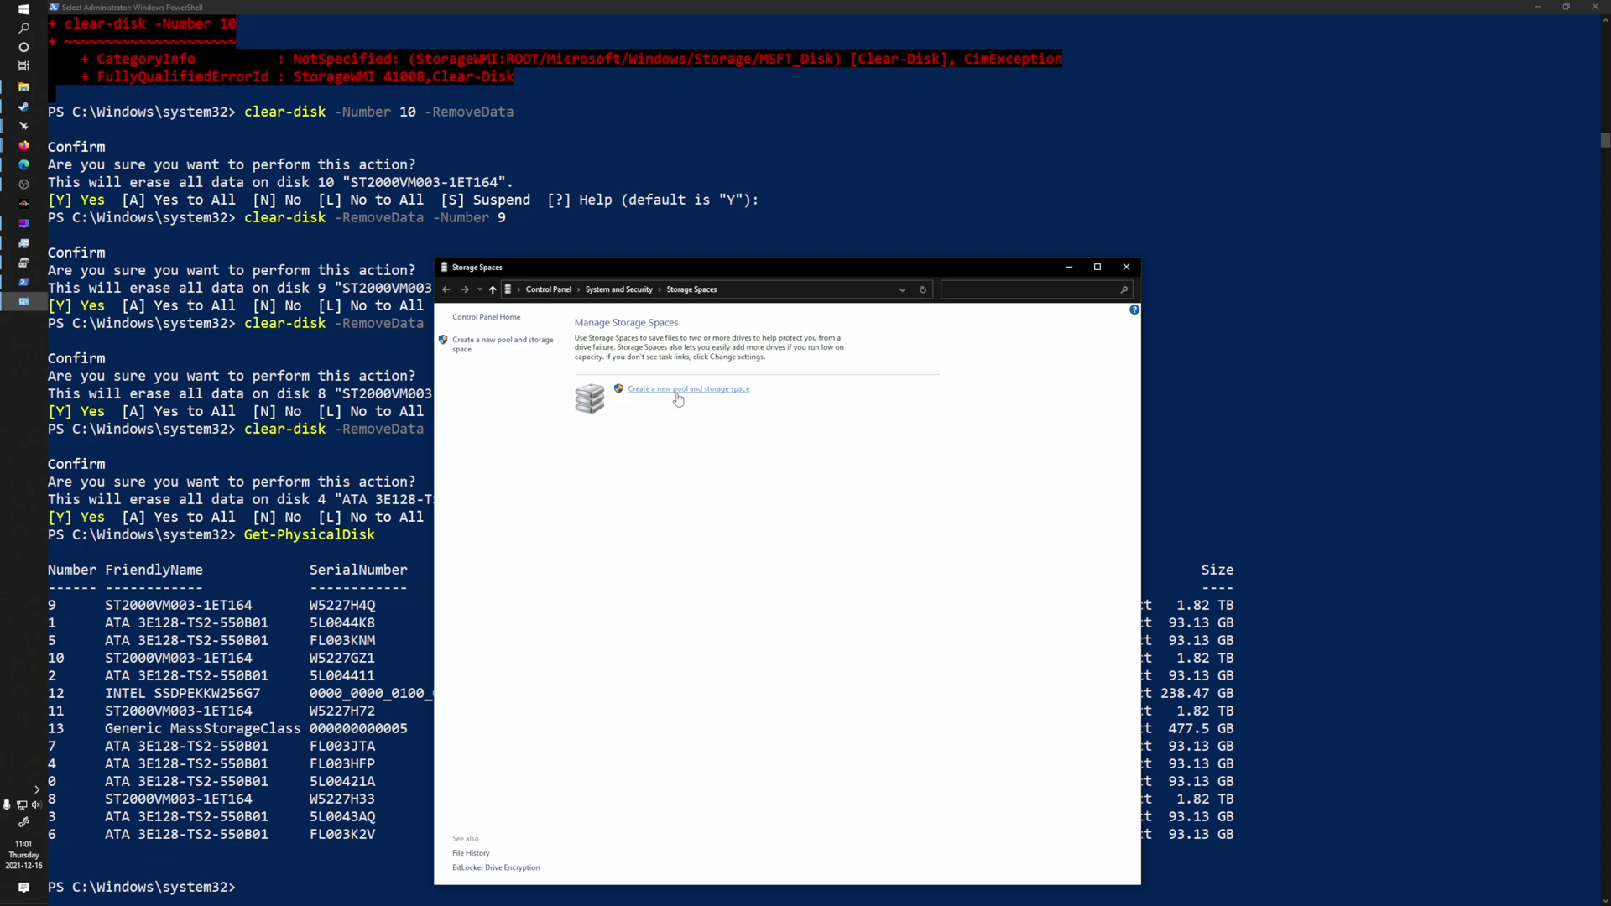
left_click(678, 399)
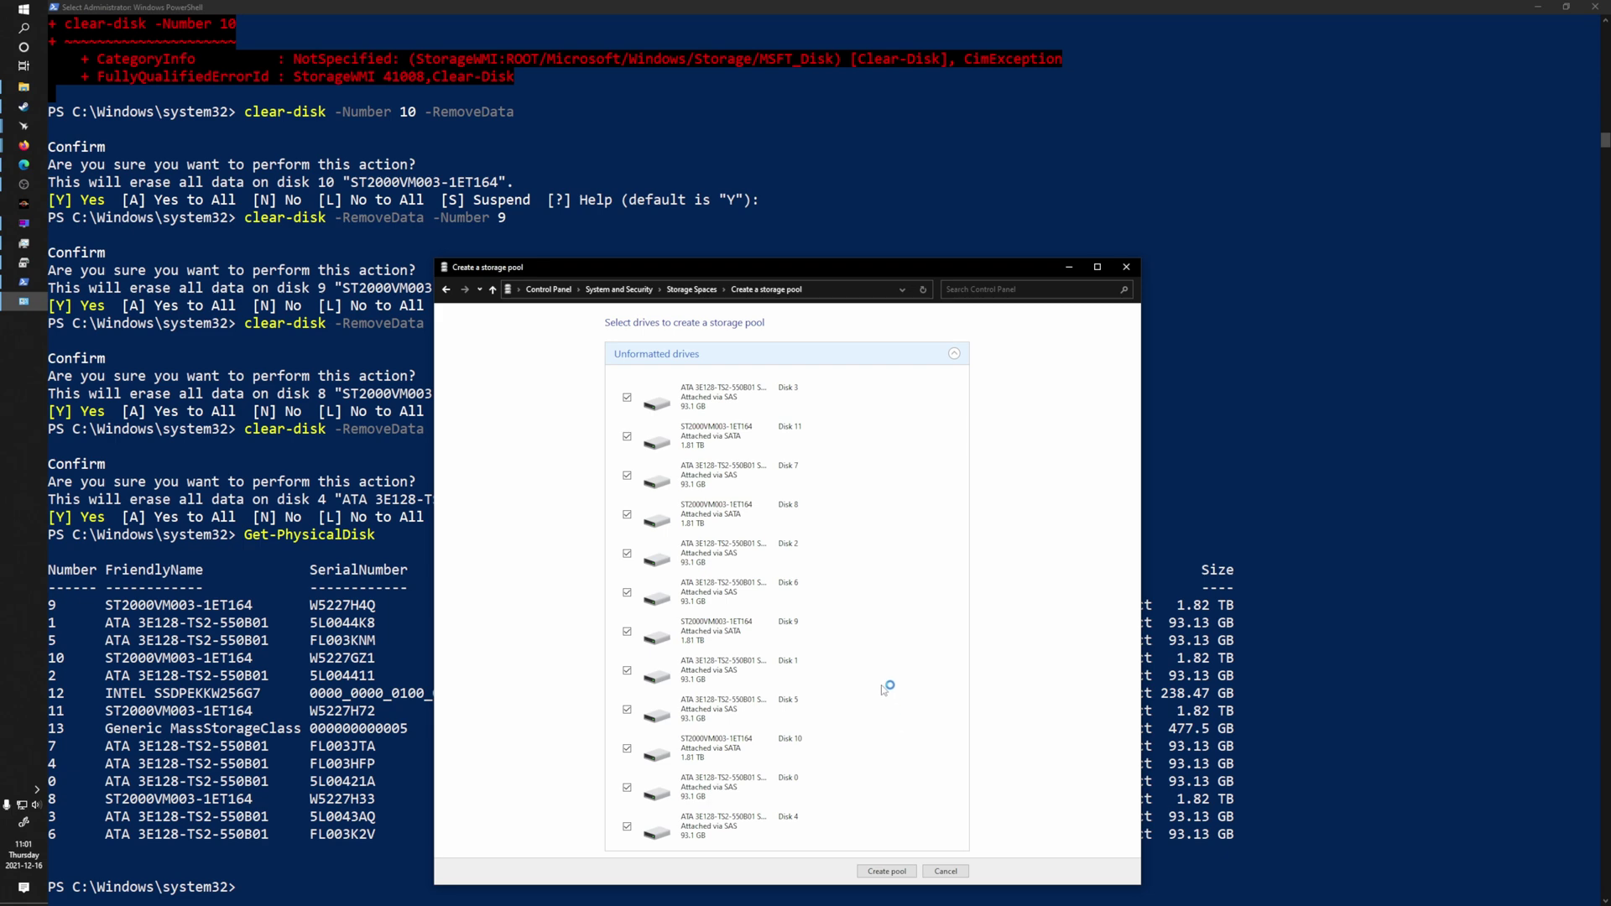
left_click(896, 874)
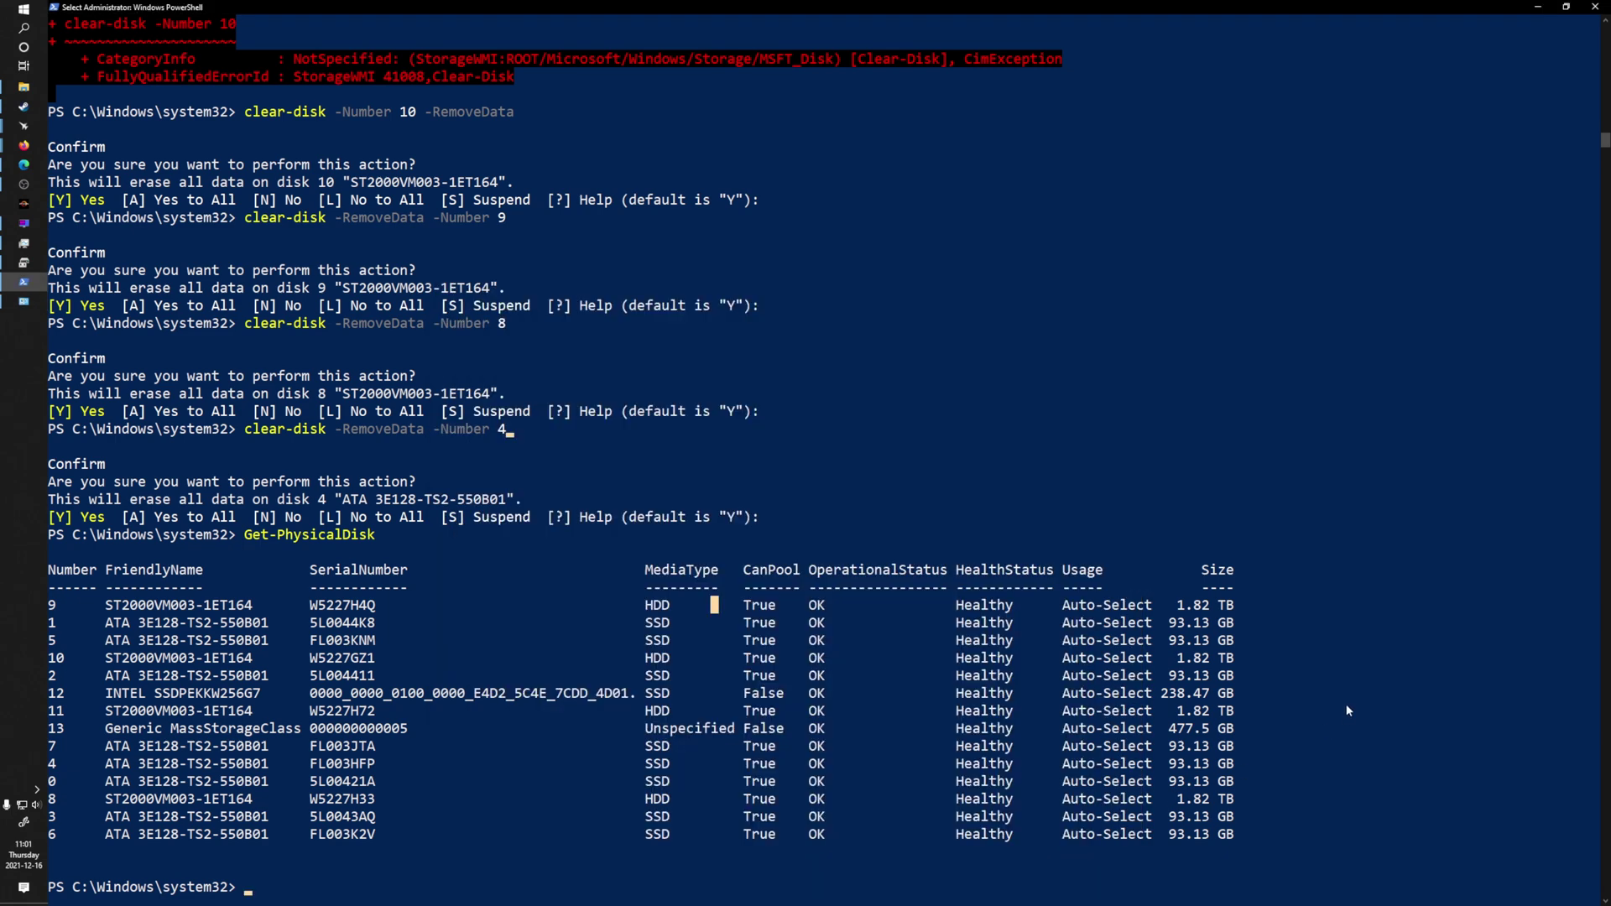
- Switch to PowerShell and store the poolable disks in $disks using Get-PhysicalDisk with -CanPool $True
key("Escape")
type("$disks = get-ph")
key("Tab")
type("-CanPool #$")
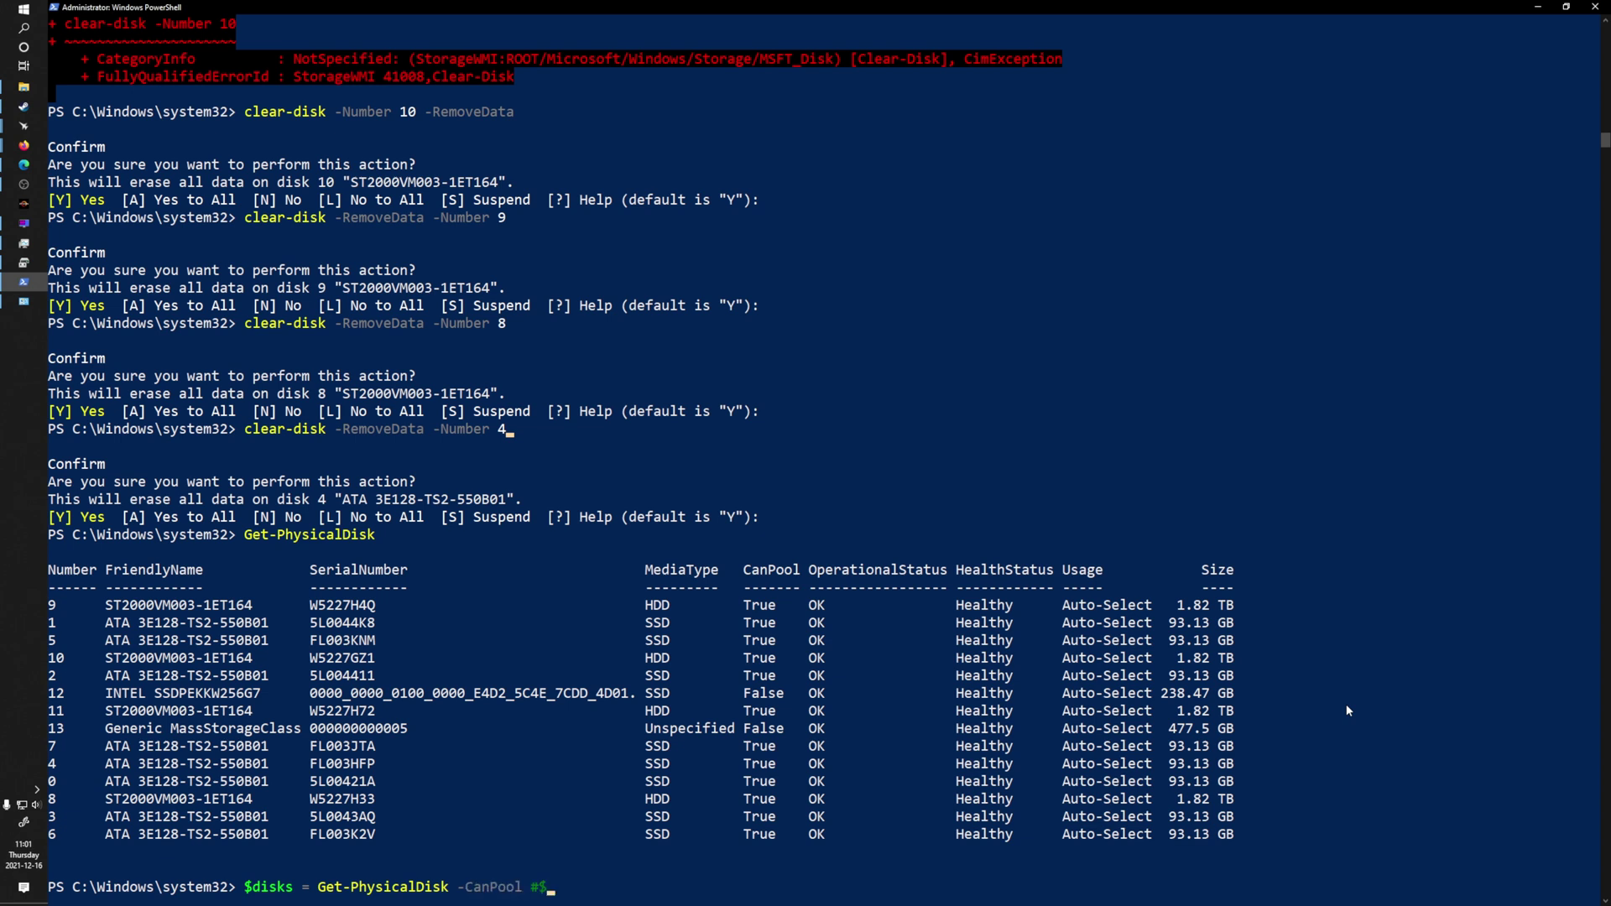
type("Tru")
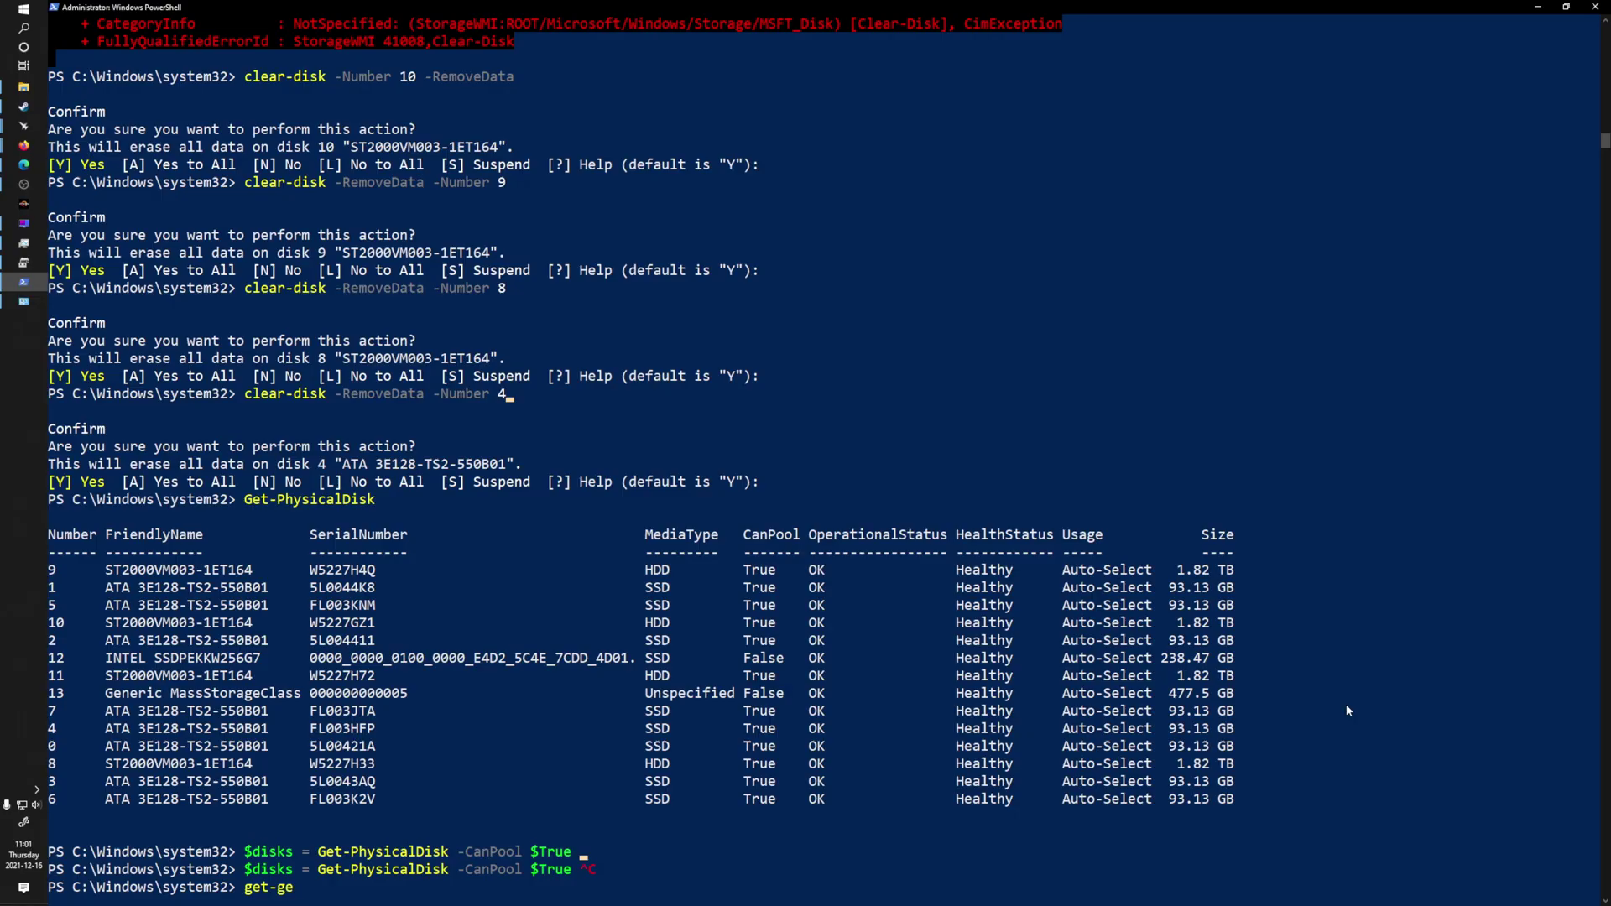
- Query the storage subsystem's friendly name with Get-StorageSubSystem
key("BackSpace")
key("BackSpace")
type("storage")
key("Tab")
key("BackSpace")
key("BackSpace")
key("BackSpace")
key("BackSpace")
key("BackSpace")
key("BackSpace")
key("BackSpace")
key("BackSpace")
key("BackSpace")
key("BackSpace")
key("BackSpace")
key("BackSpace")
key("BackSpace")
key("BackSpace")
key("BackSpace")
type("sub")
key("Tab")
key("Return")
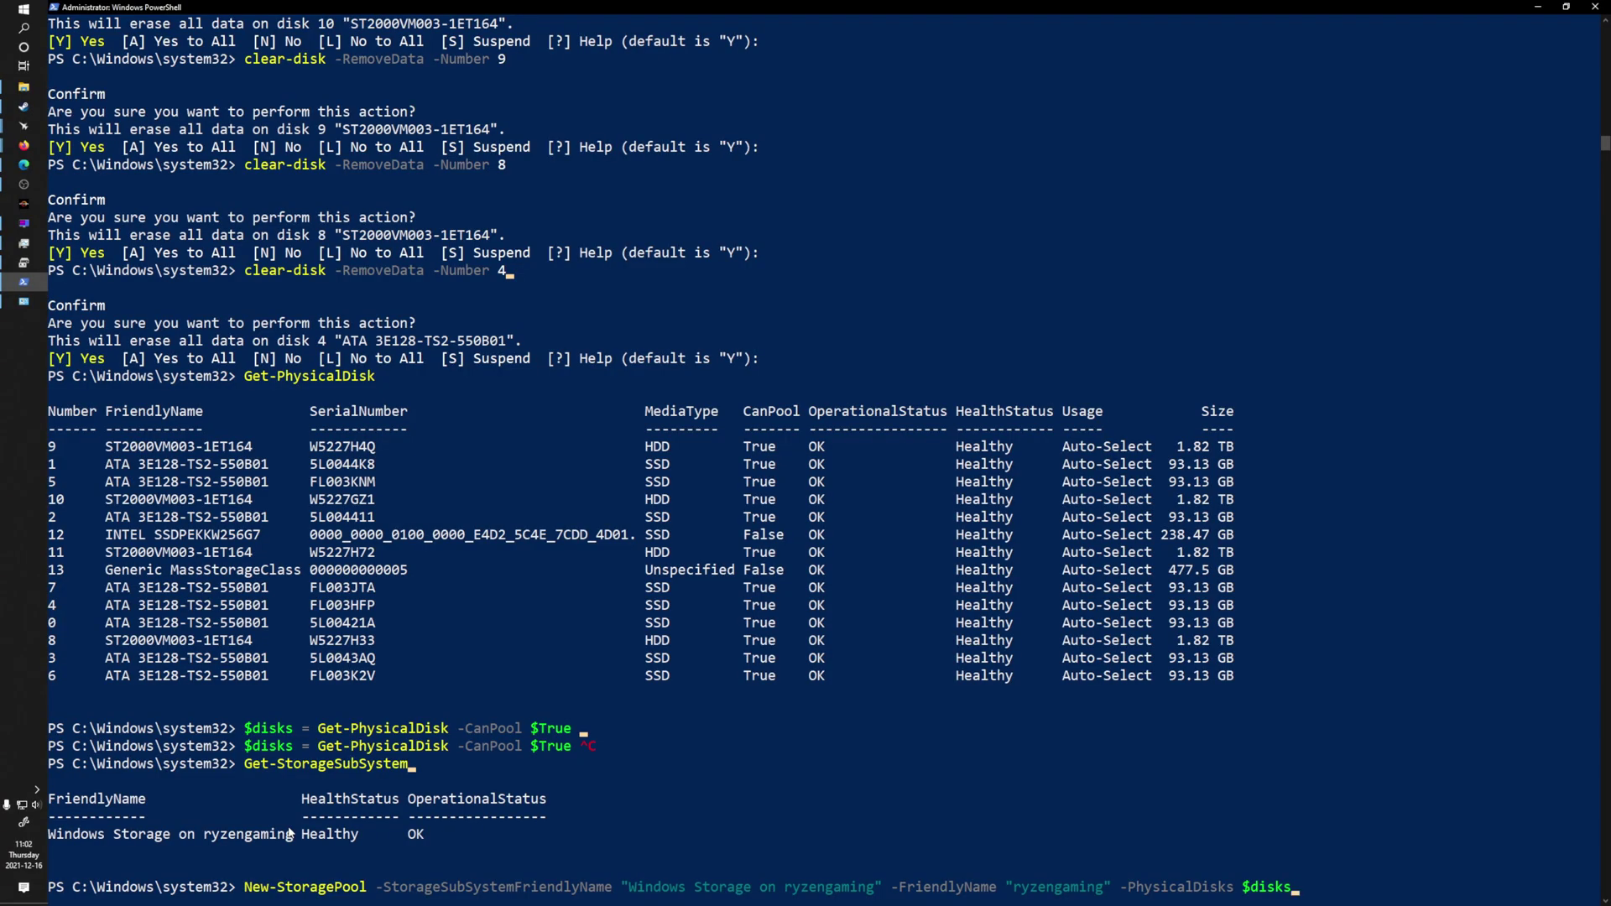
- Examine the subsystem name, the New-StoragePool command's friendly name and physical disk parameters, and the $disks assignment
left_click_drag(260, 765, 391, 765)
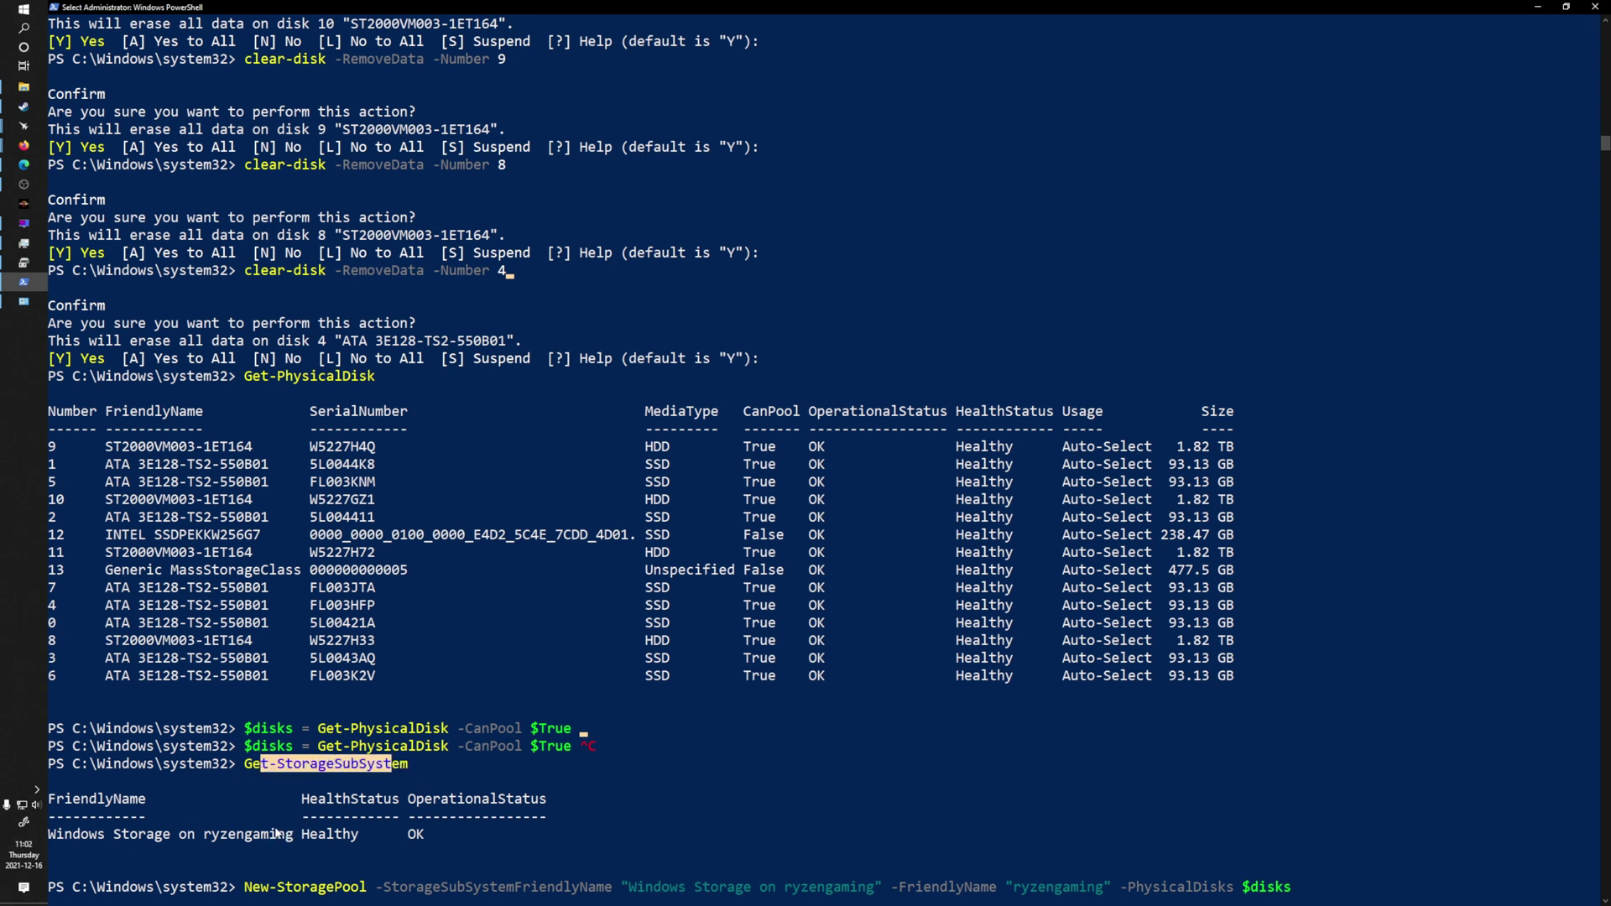
left_click_drag(290, 836, 278, 836)
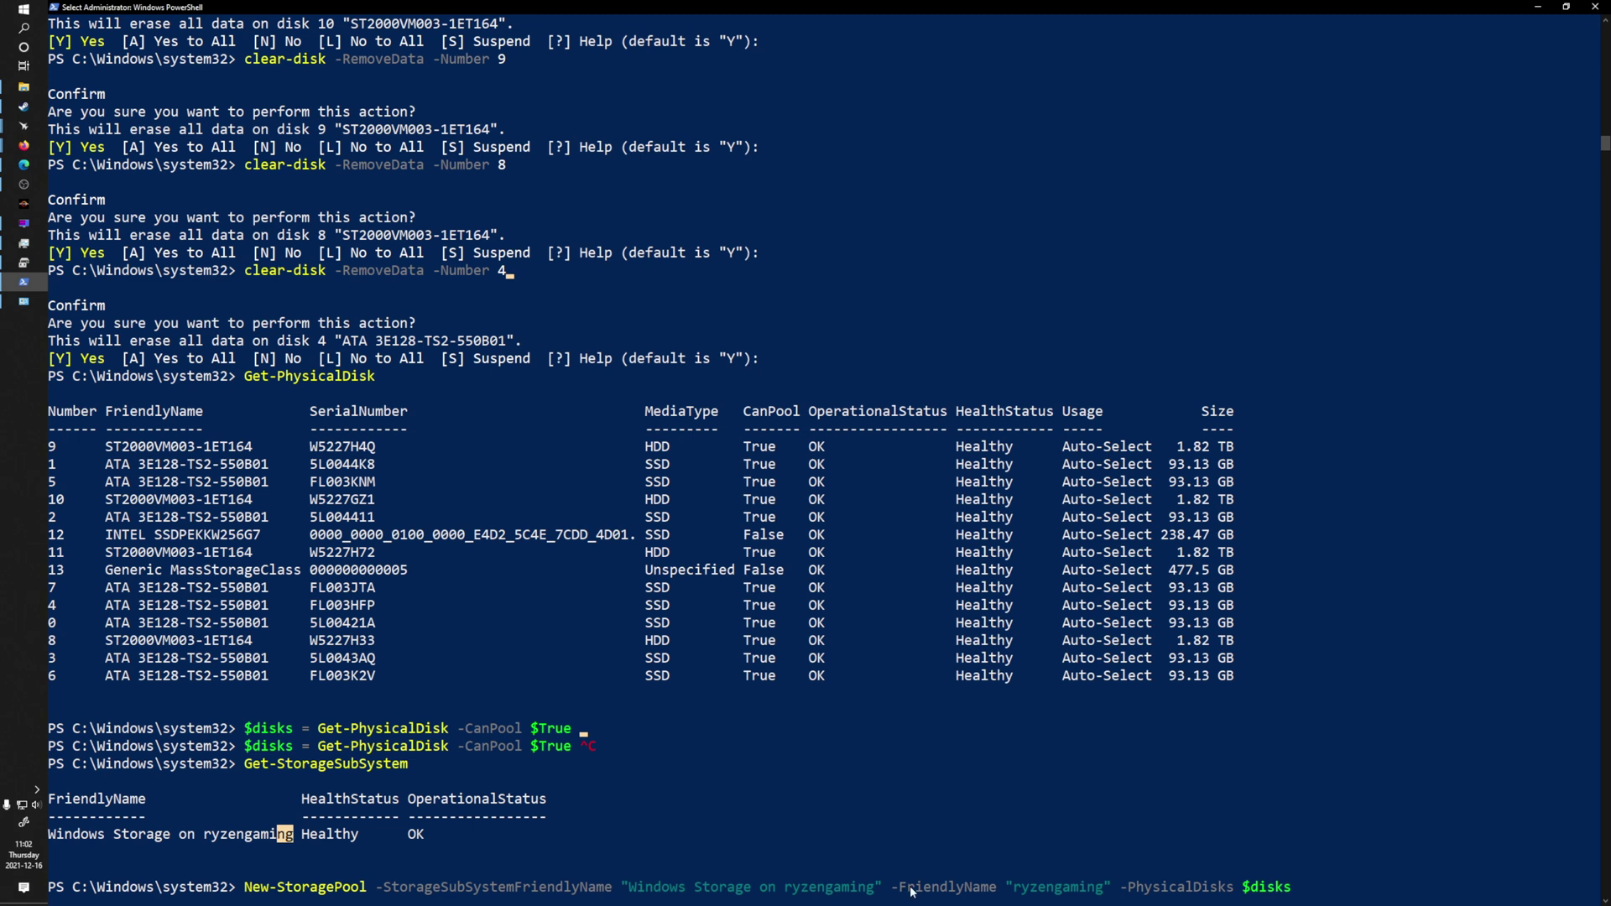
left_click_drag(911, 890, 1000, 889)
left_click(986, 890)
double_click(1033, 889)
right_click(1033, 889)
left_click(1156, 890)
double_click(1158, 889)
left_click(1158, 889)
left_click_drag(1313, 889, 1232, 896)
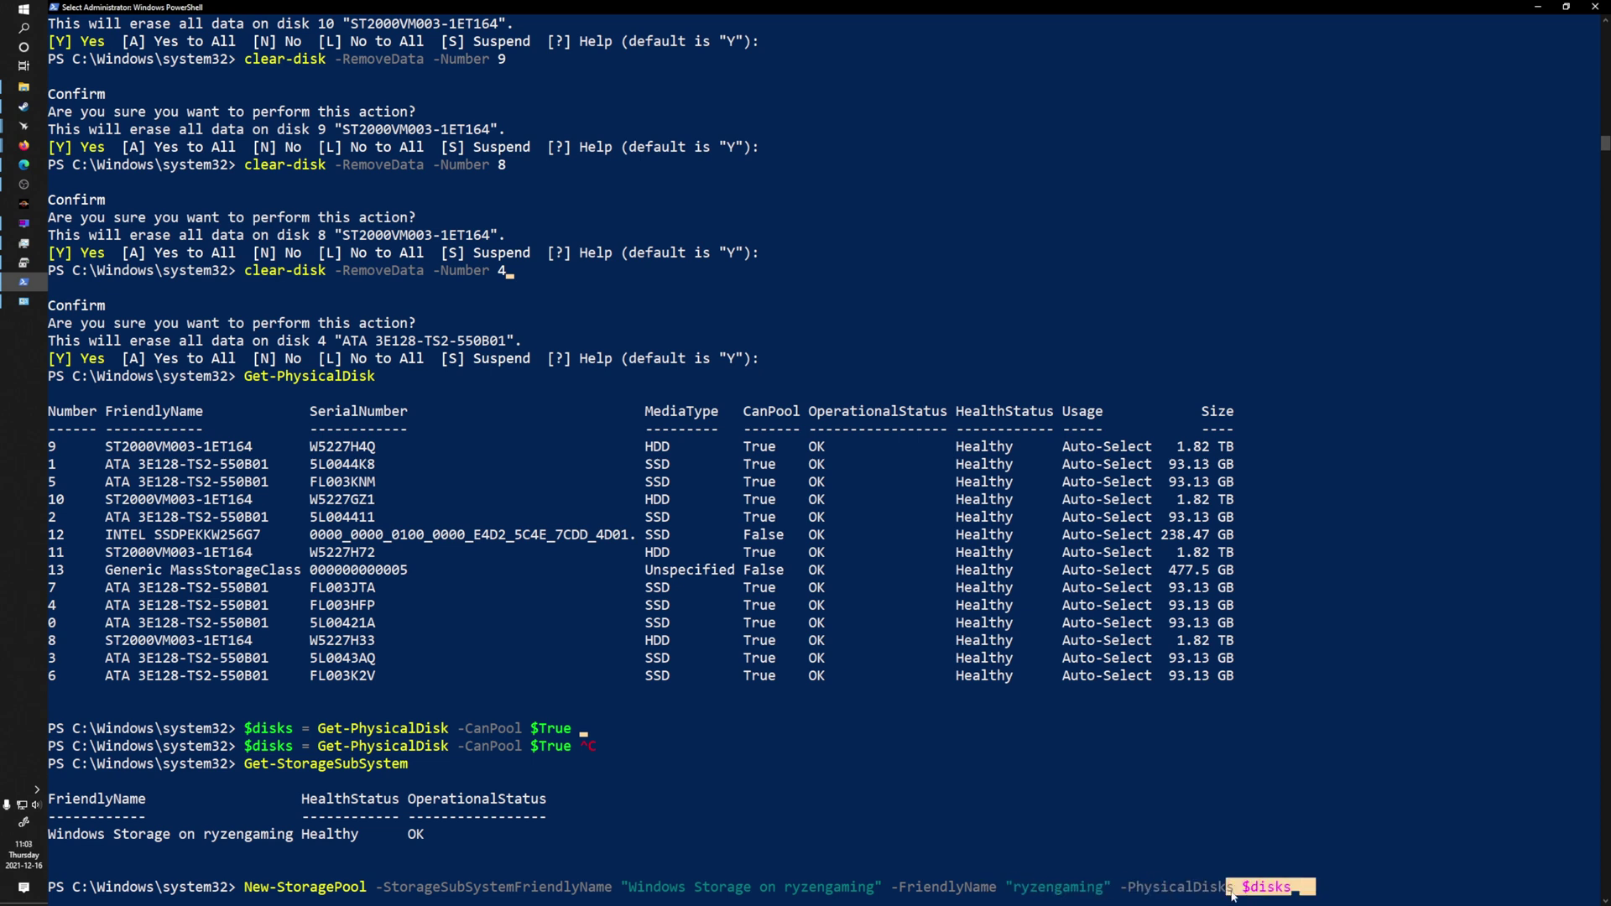
left_click(1236, 896)
left_click_drag(77, 745, 574, 746)
left_click(575, 746)
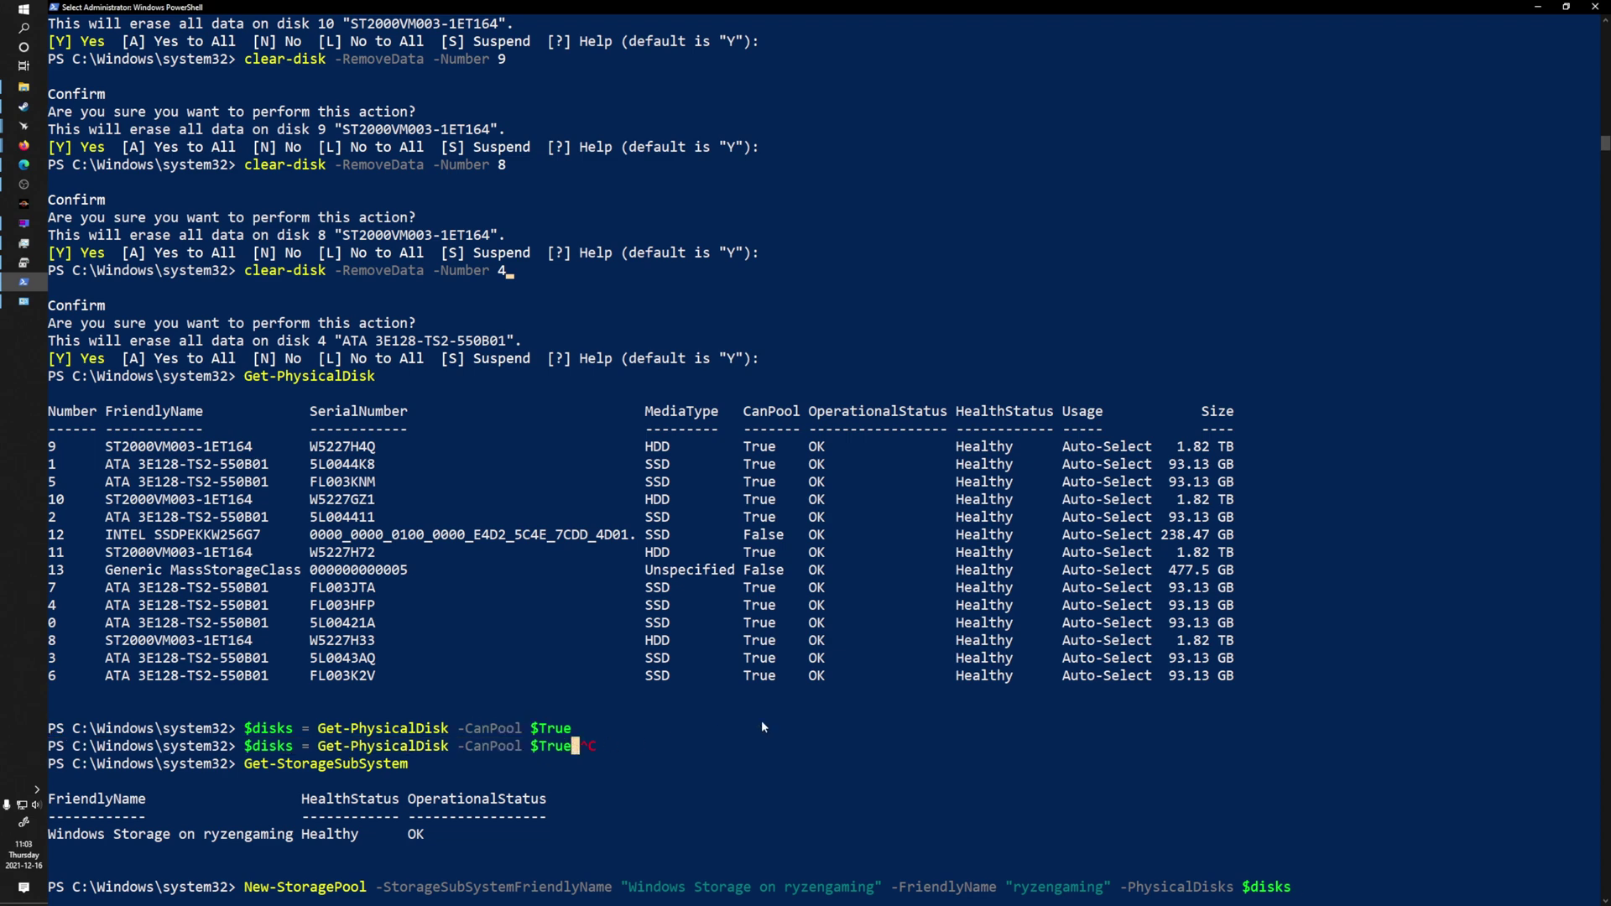
- Create the storage pool "ryzengaming" from $disks on the subsystem "Windows Storage on ryzengaming" with New-StoragePool
left_click_drag(795, 672, 701, 463)
right_click(701, 464)
left_click(640, 624)
right_click(640, 624)
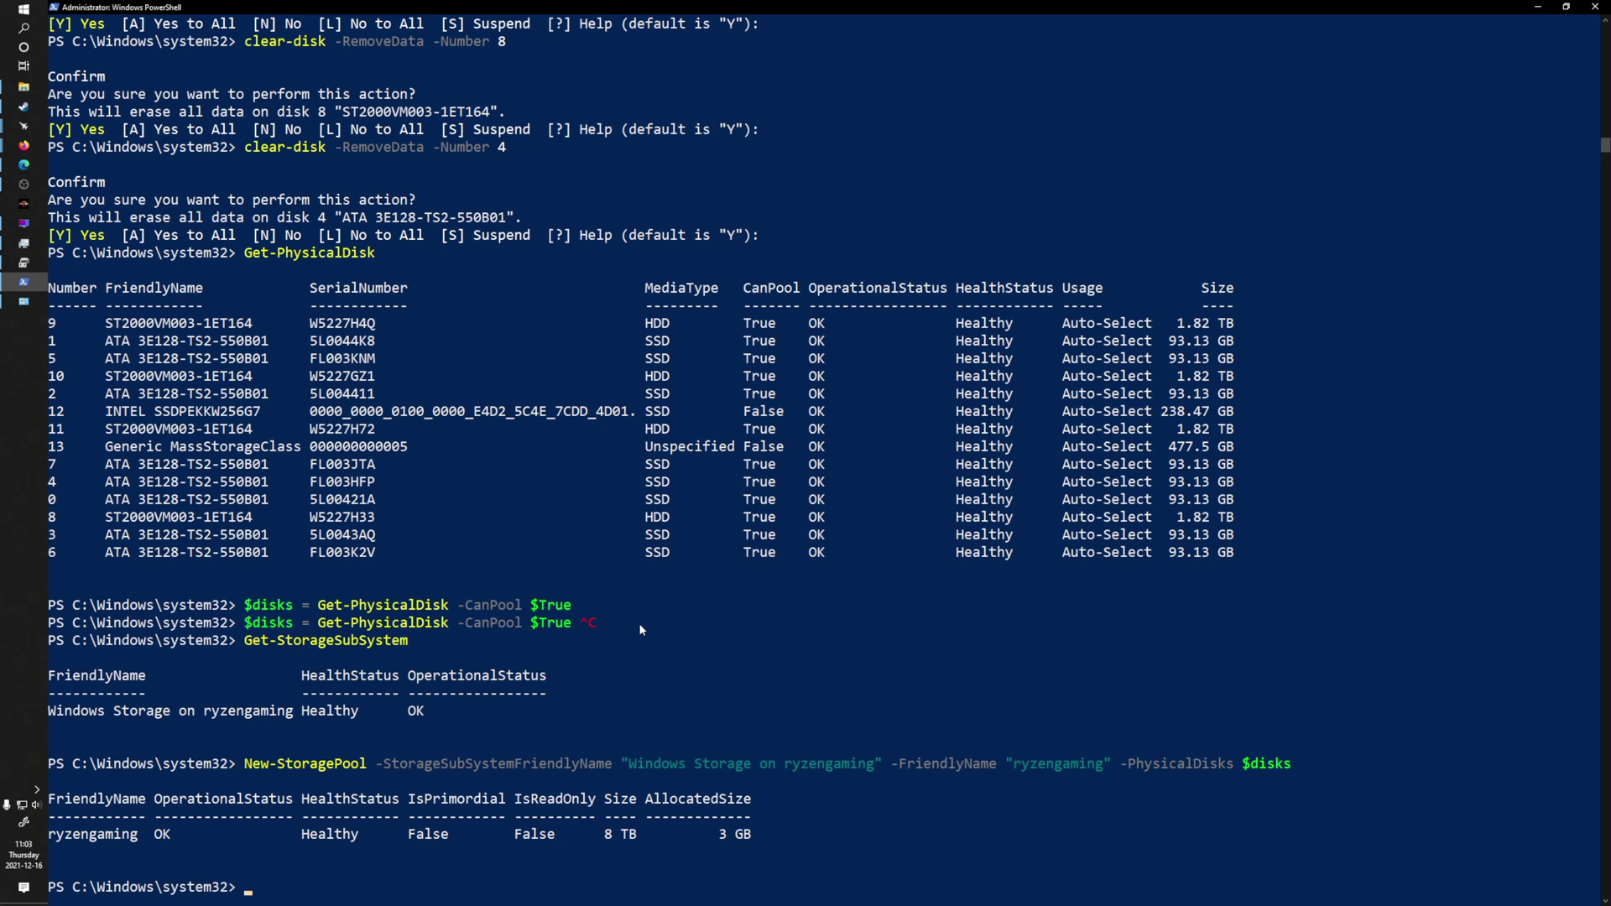
- Check which disks Windows still lists in Disk Management and in Task Manager's performance view
key("alt+Tab")
key("alt+Tab")
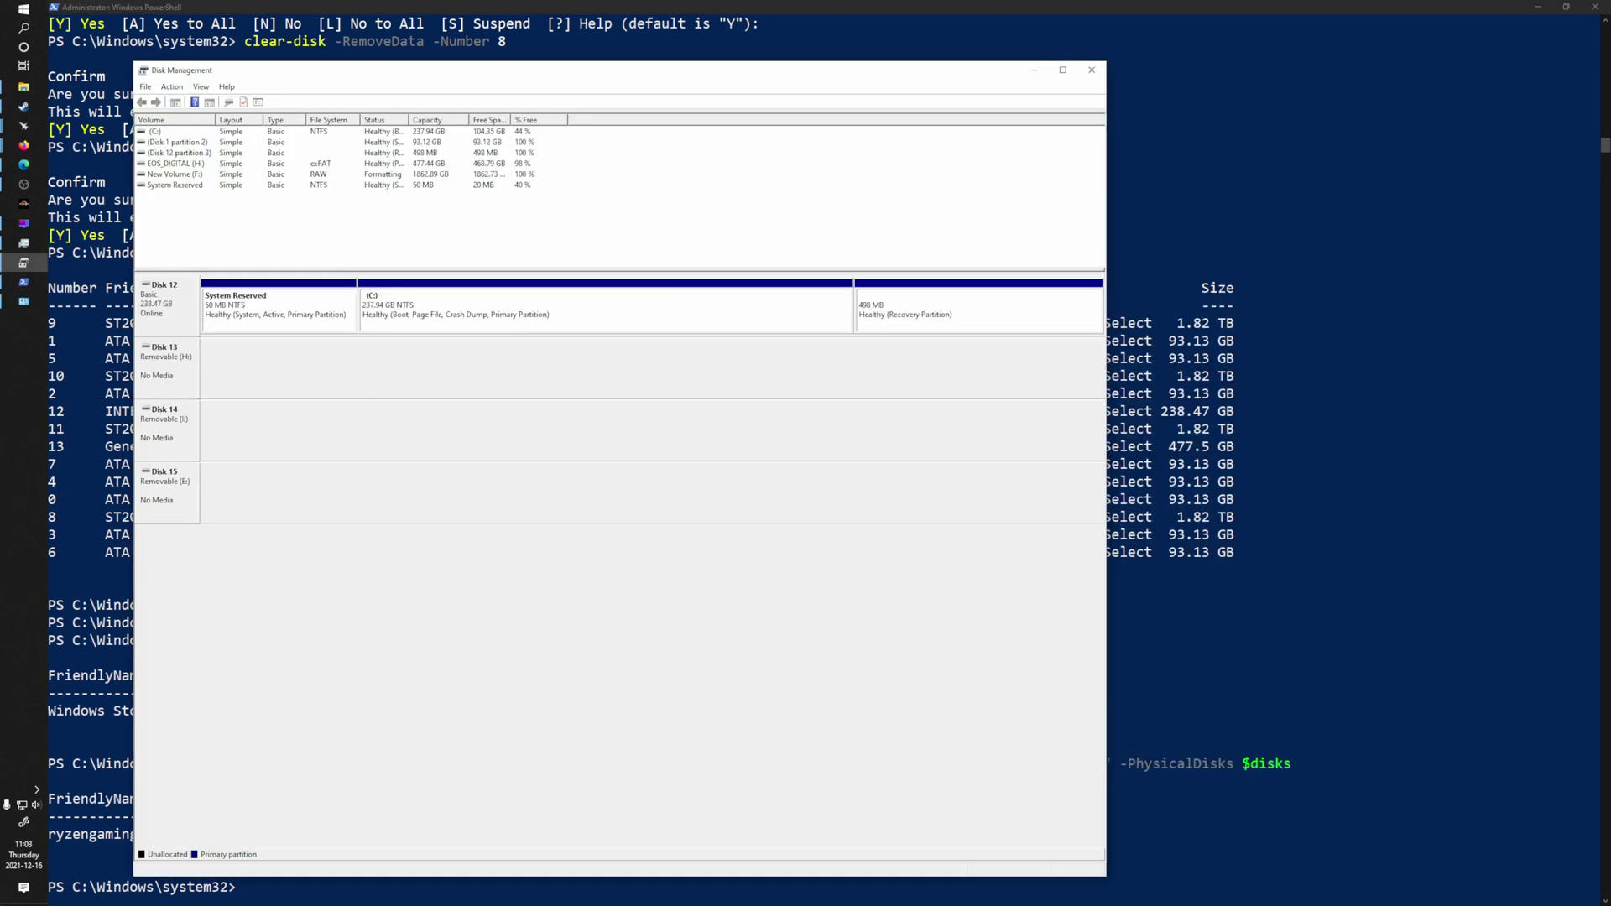
key("alt+Tab")
left_click_drag(1435, 9, 713, 135)
left_click(545, 273)
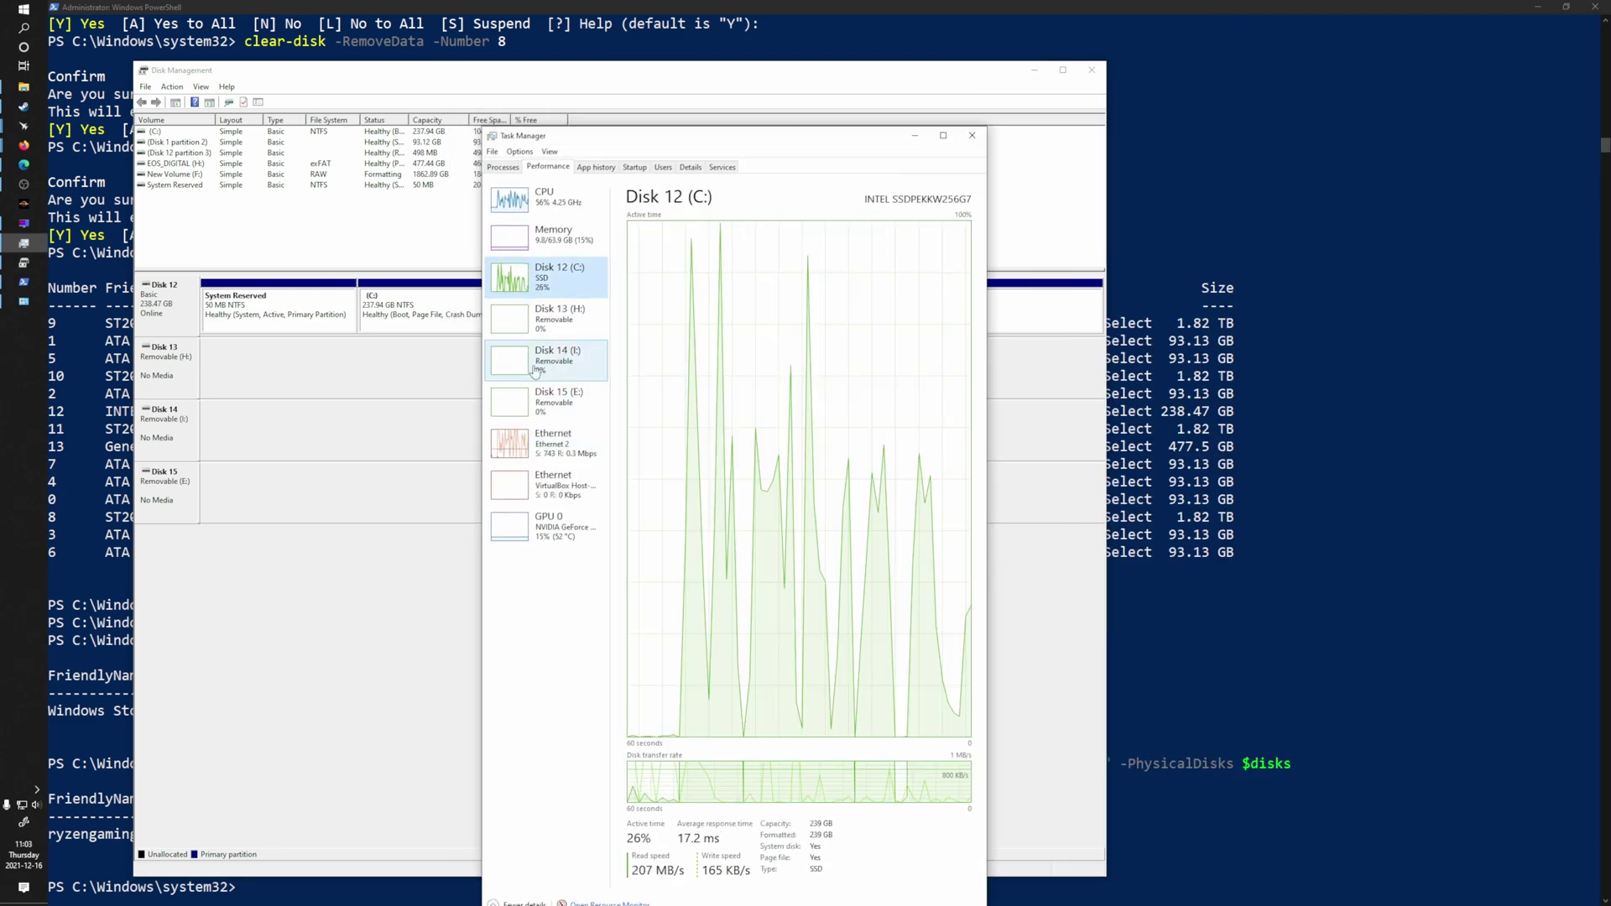
left_click(545, 398)
left_click_drag(726, 145, 1607, 235)
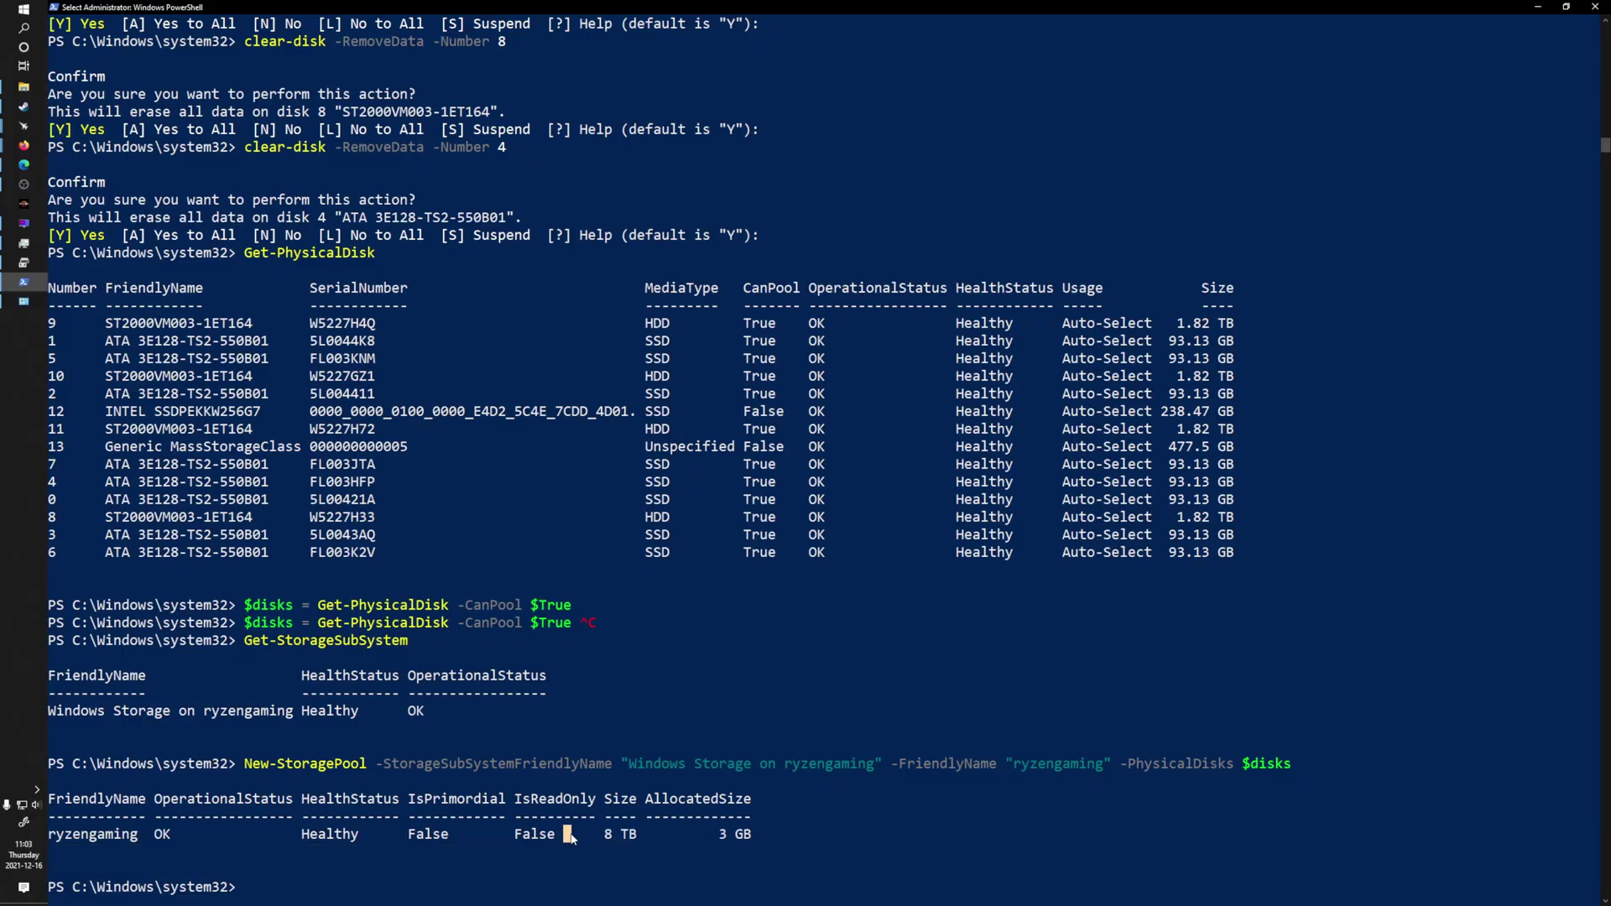
- Try to create the tier simpleSSD in the "ryzengaming" pool using New-StorageTier with ProvisioningType simple and MediaType SSD
left_click_drag(581, 834, 671, 818)
left_click(675, 818)
key("ctrl+v")
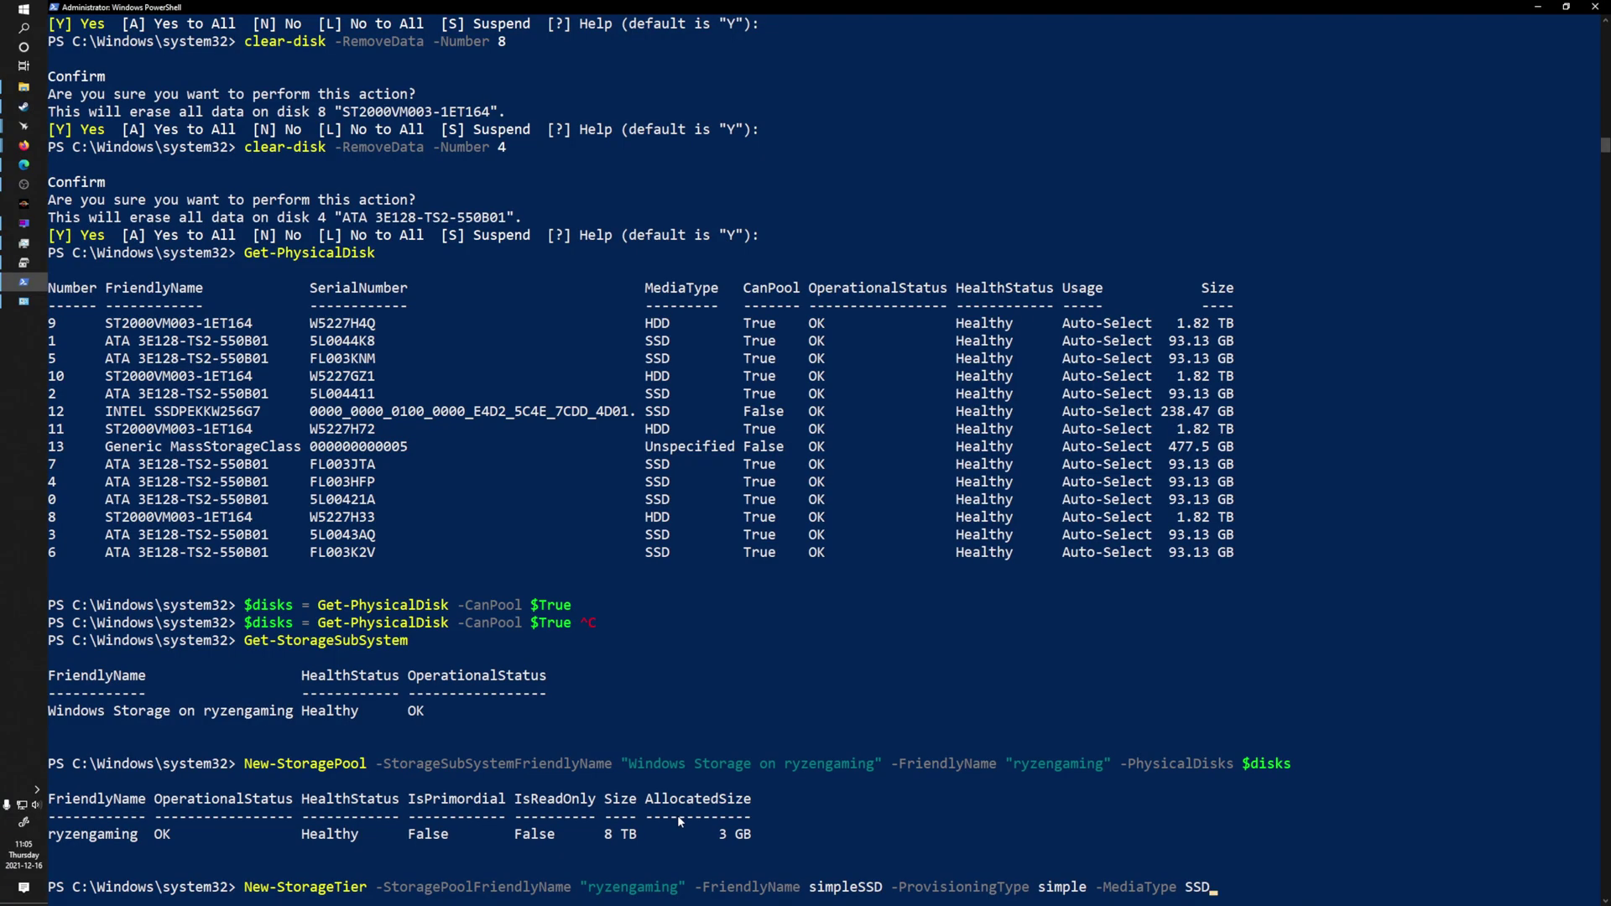
left_click_drag(374, 887, 584, 891)
left_click(634, 876)
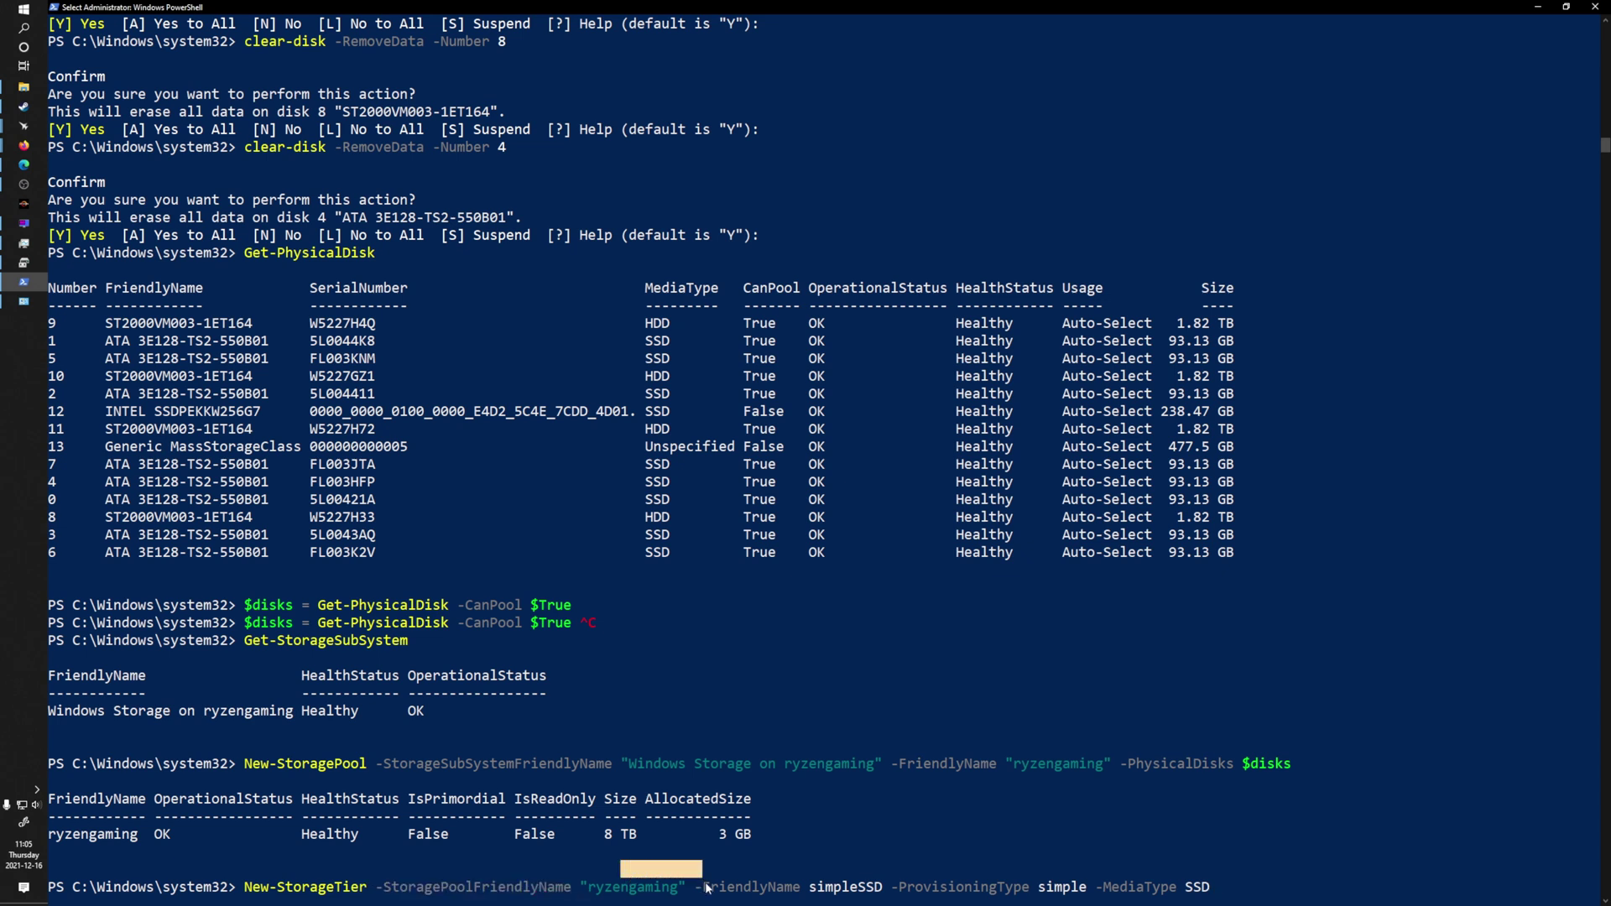
left_click_drag(712, 888, 800, 888)
double_click(847, 888)
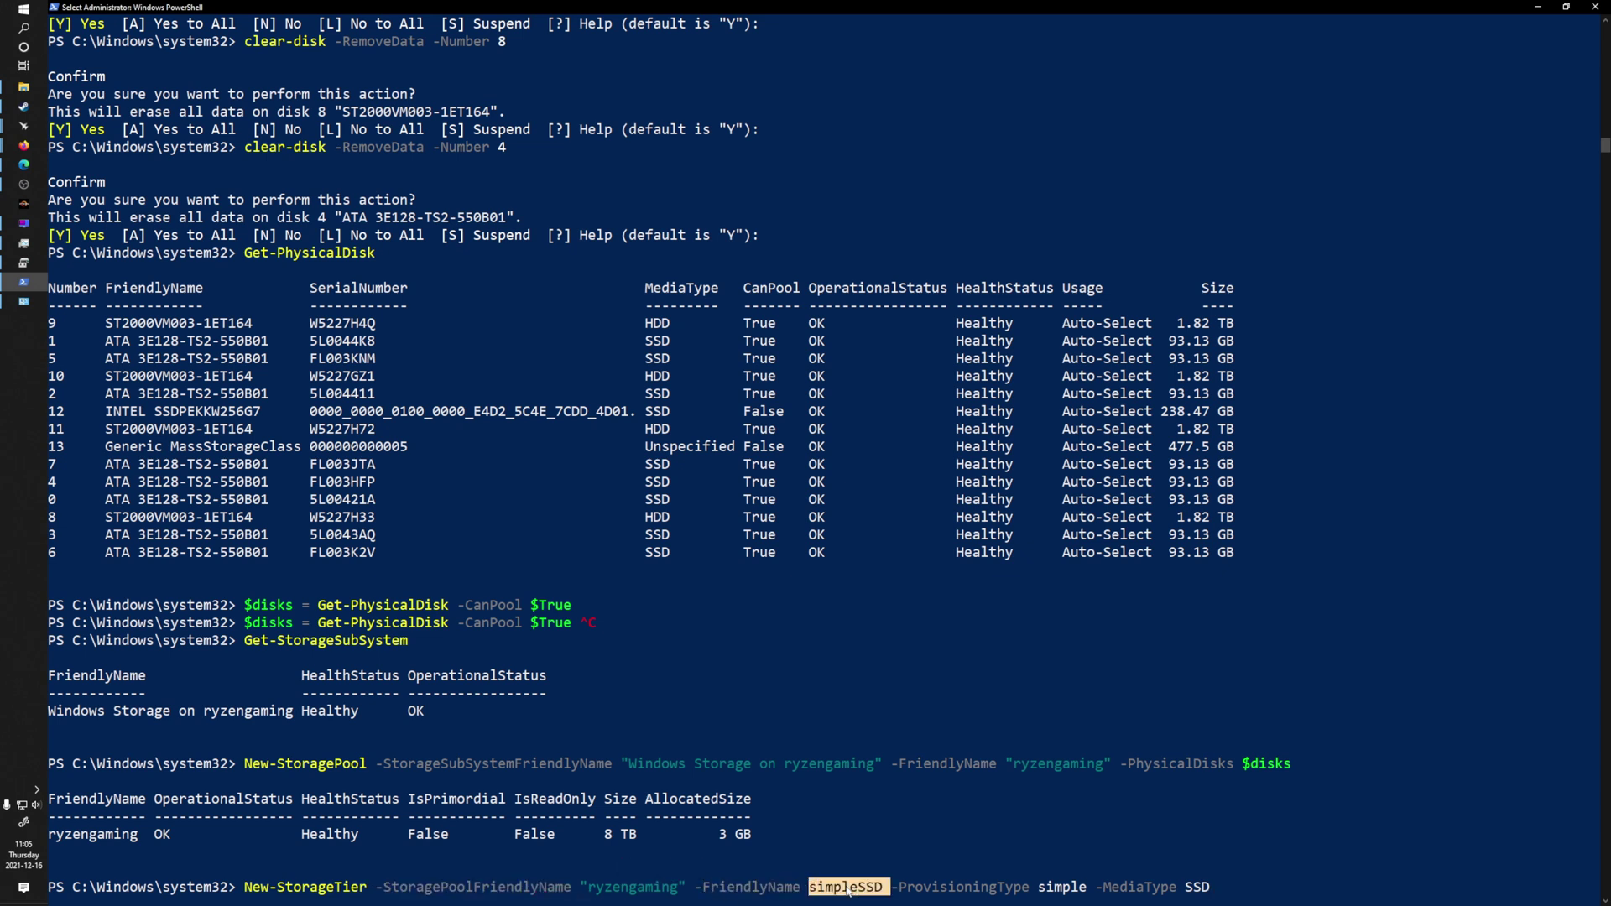
left_click(846, 887)
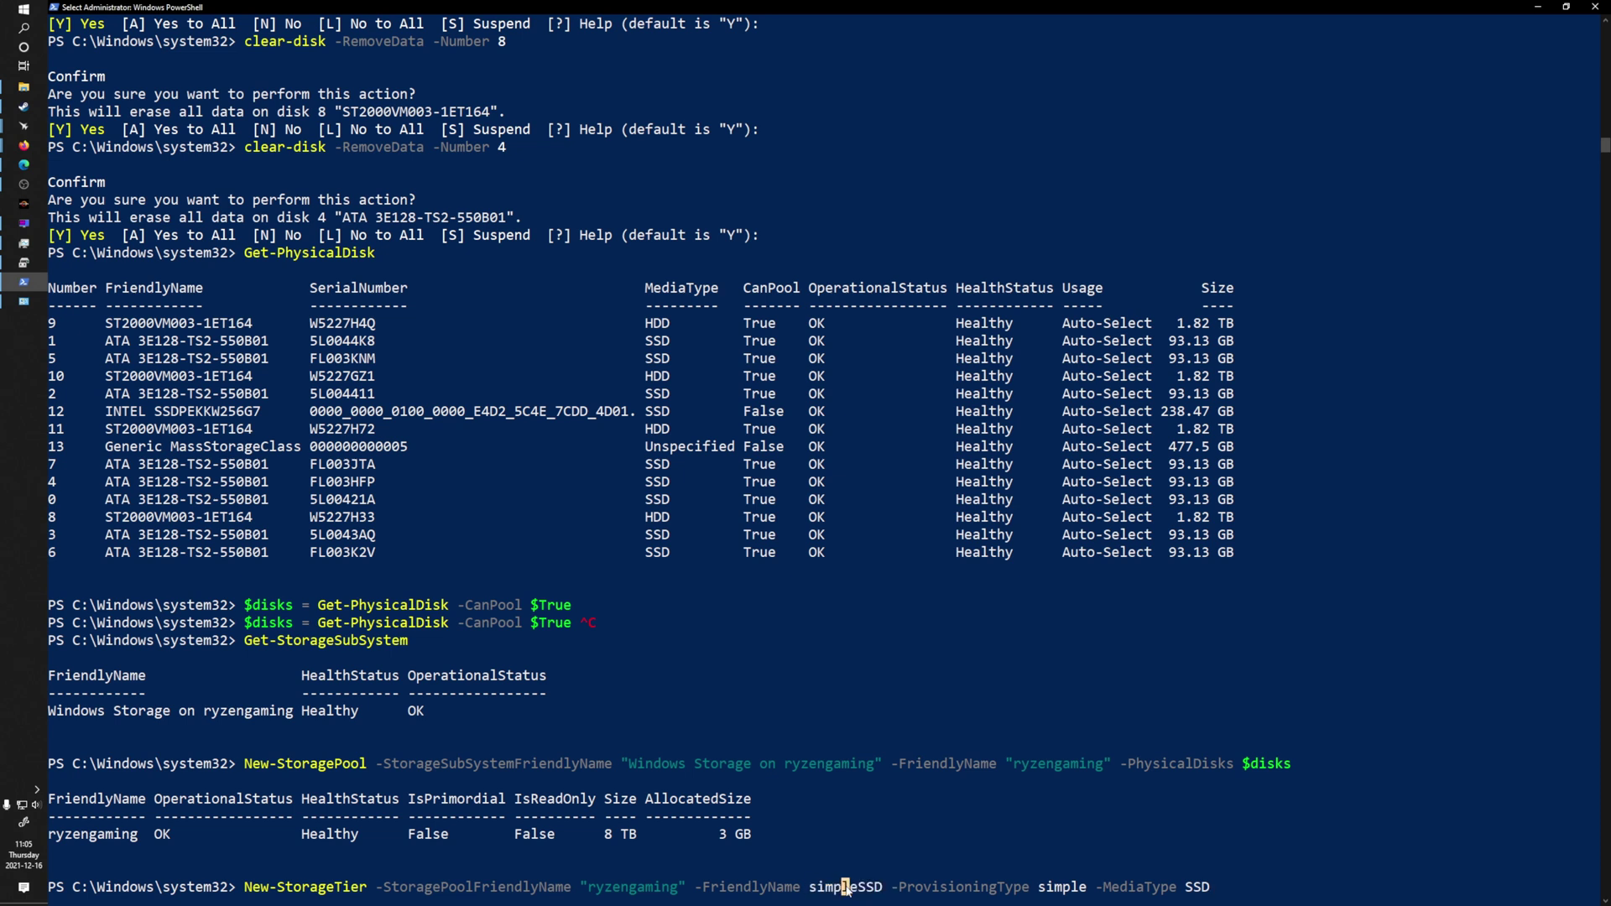
double_click(920, 887)
double_click(1057, 889)
left_click_drag(1141, 889, 1223, 889)
left_click(1213, 890)
key("Escape")
left_click(1212, 891)
key("Return")
- Create the tier simpleSSD in the "ryzengaming" pool with ResiliencySettingName simple and MediaType SSD
key("Up")
key("Up")
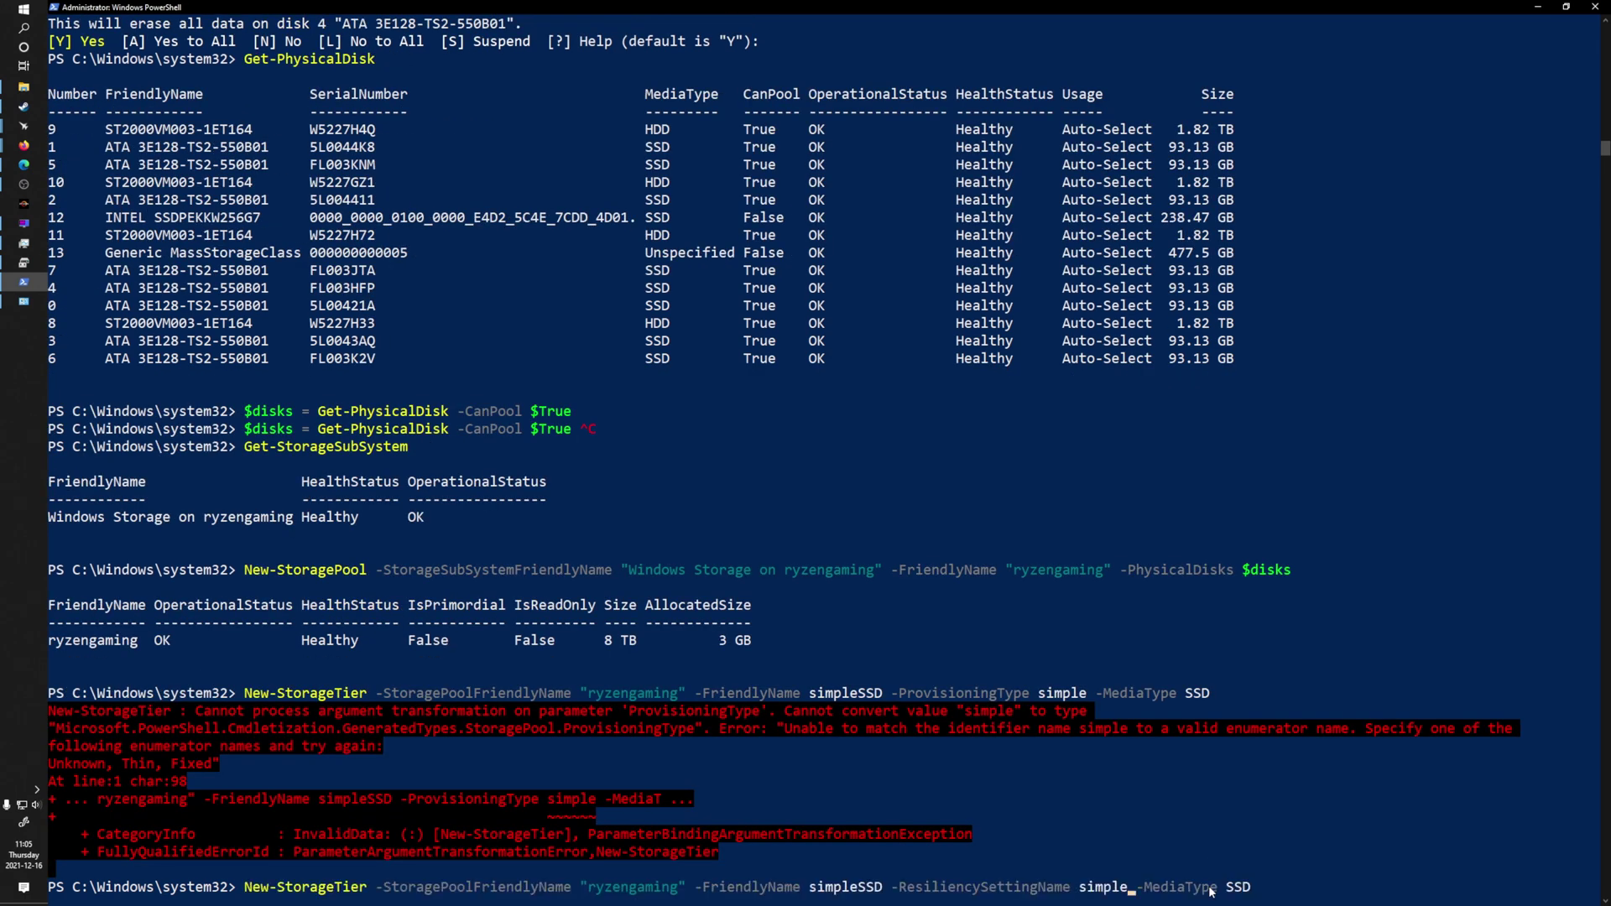
double_click(935, 889)
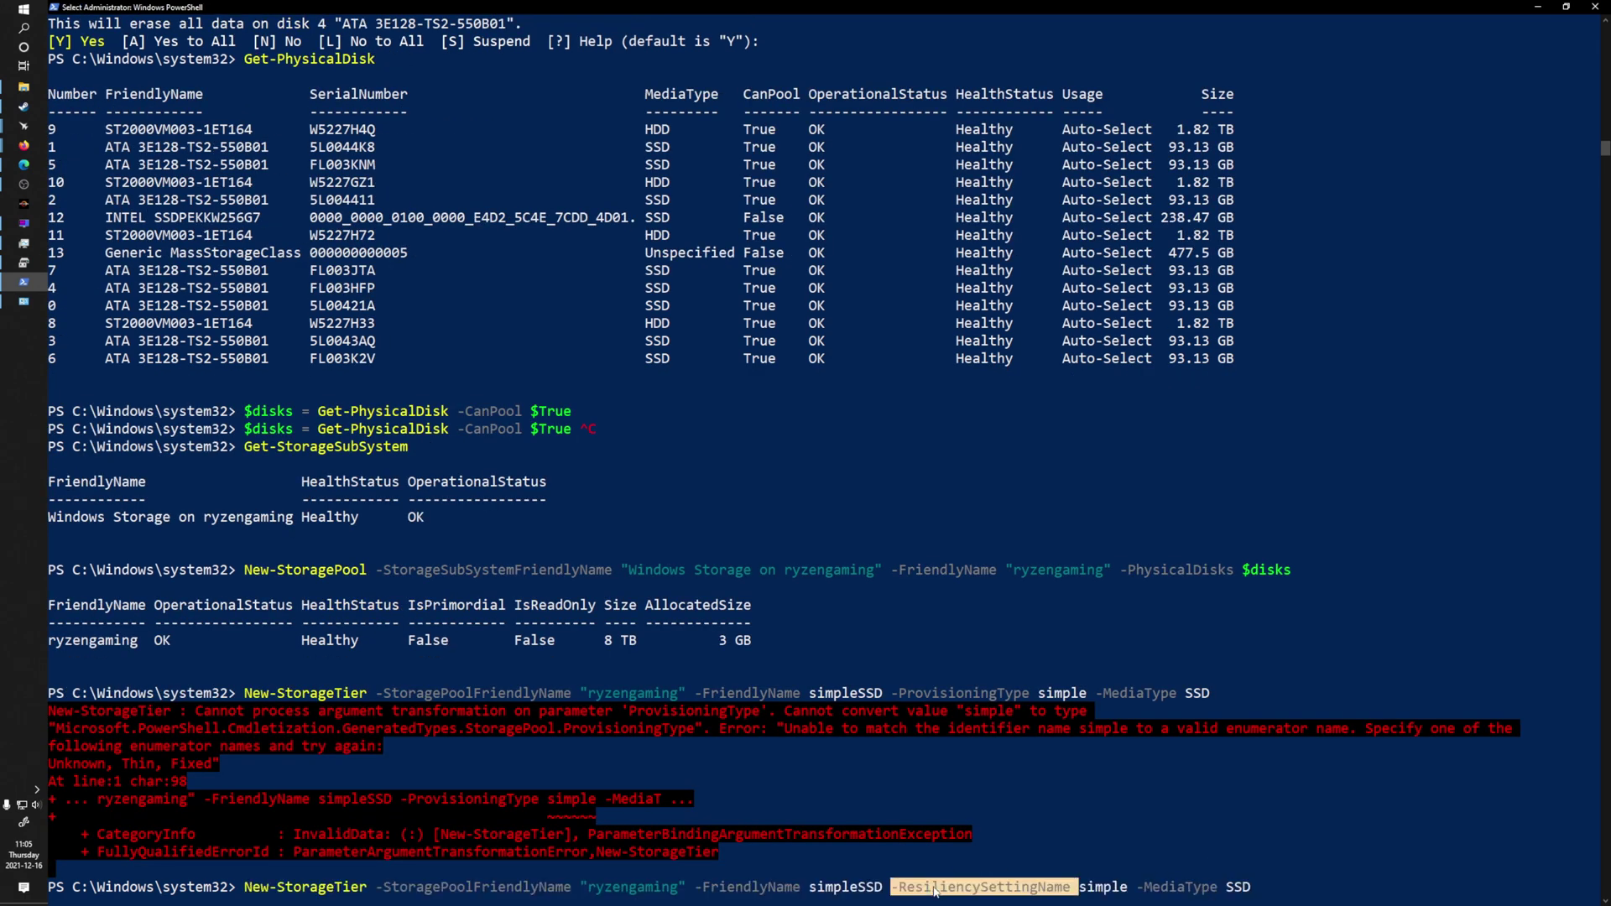
left_click(936, 889)
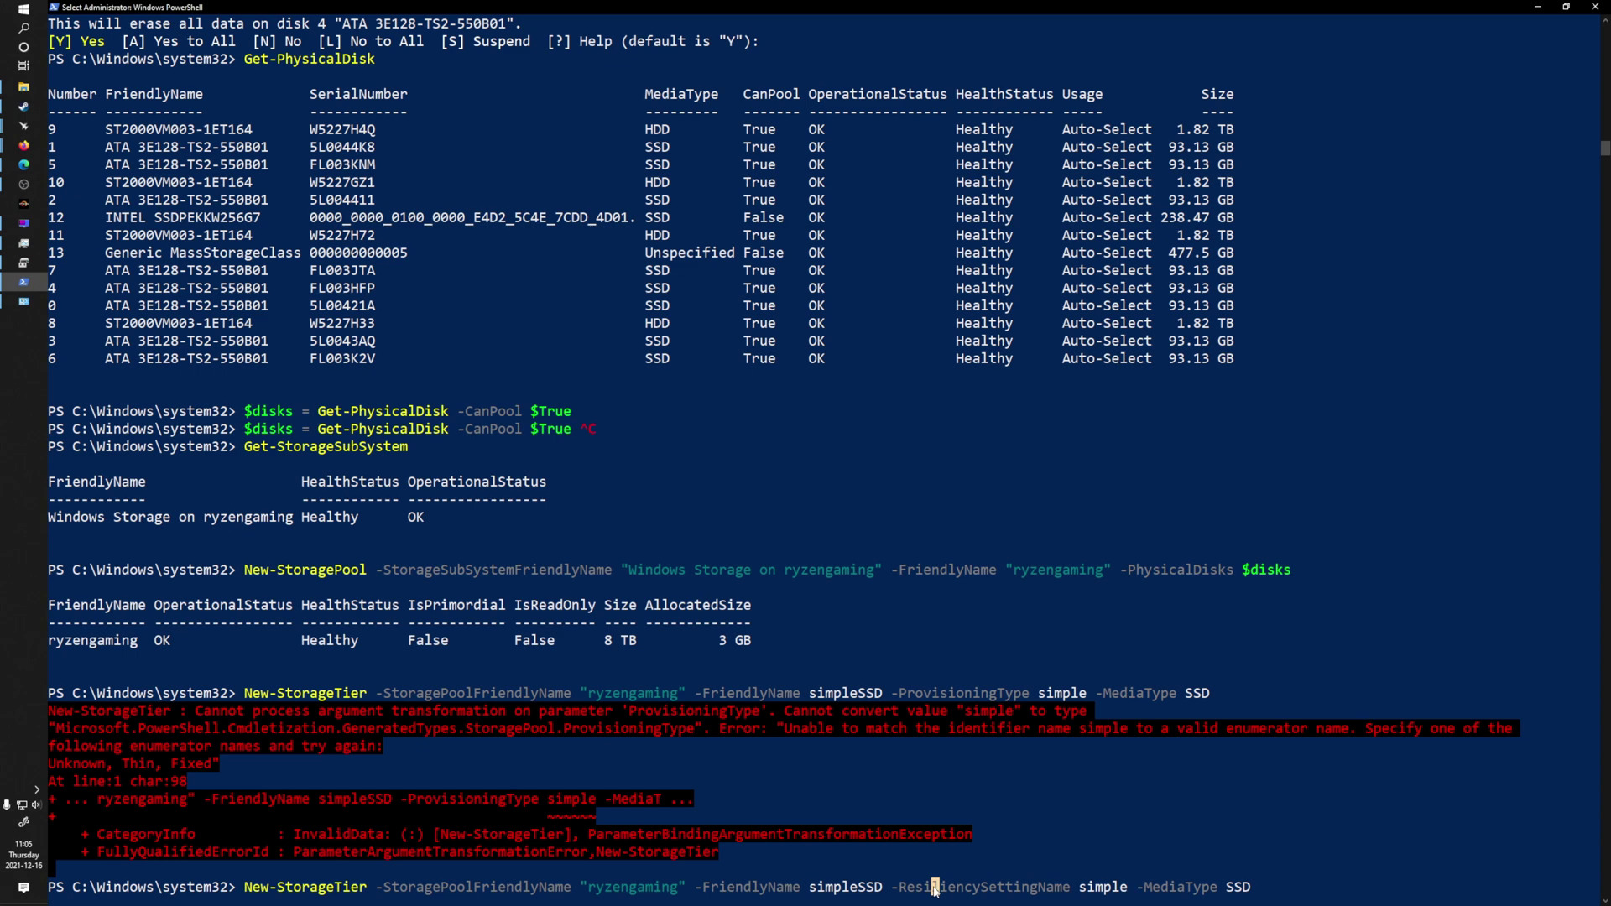
key("Escape")
key("Return")
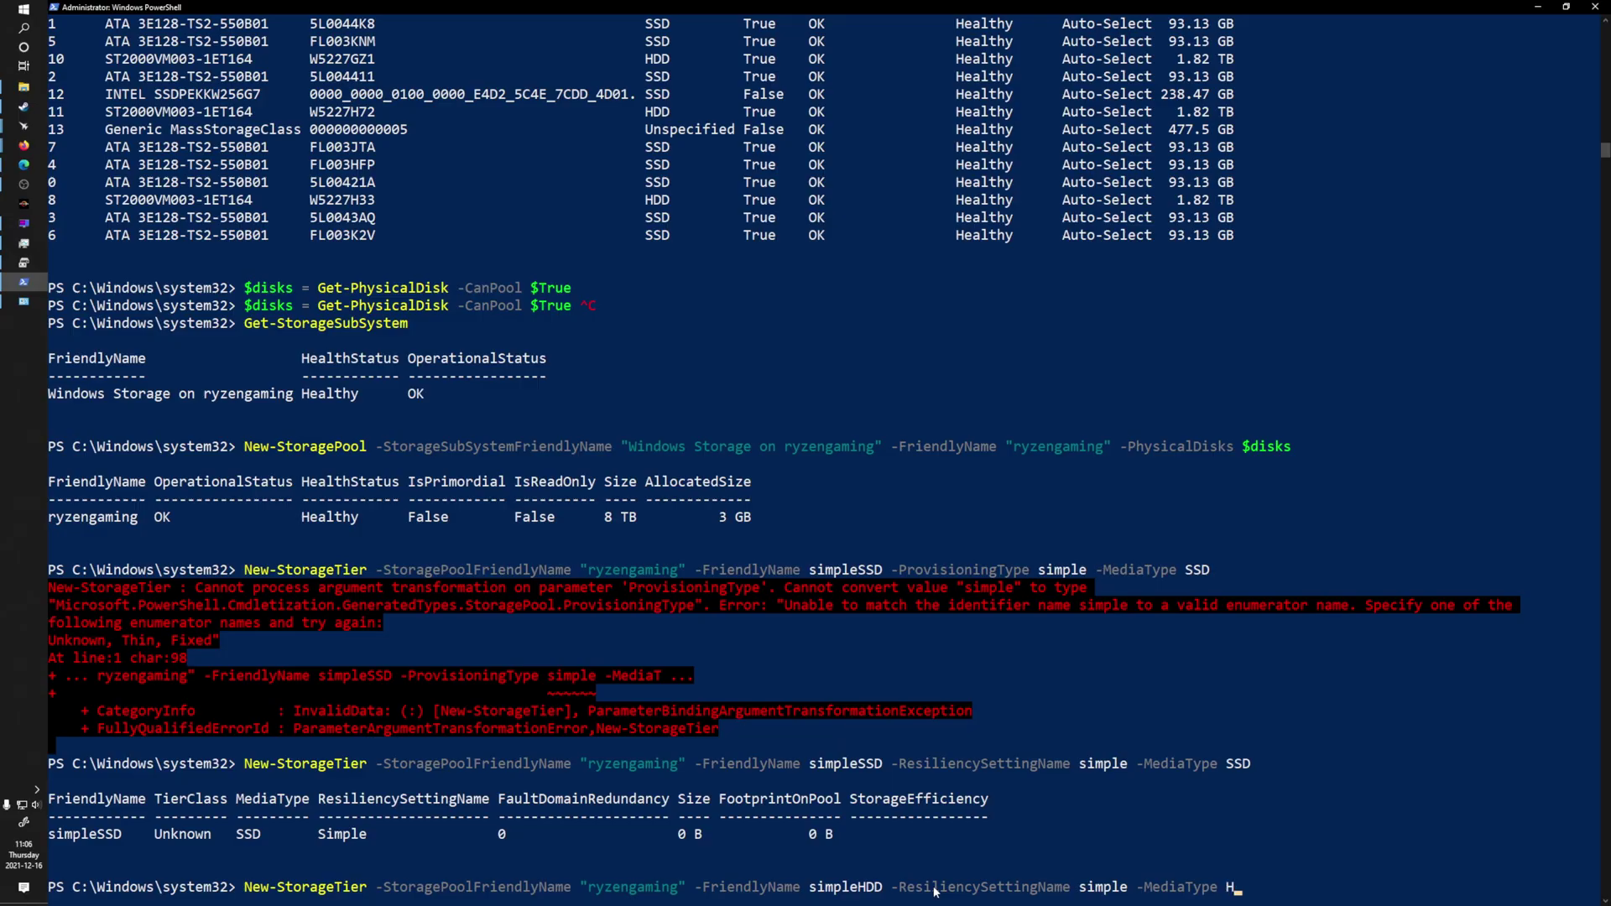
- Create the tier simpleHDD in the "ryzengaming" pool with ResiliencySettingName simple and MediaType HDD, and list all storage tiers
key("Return")
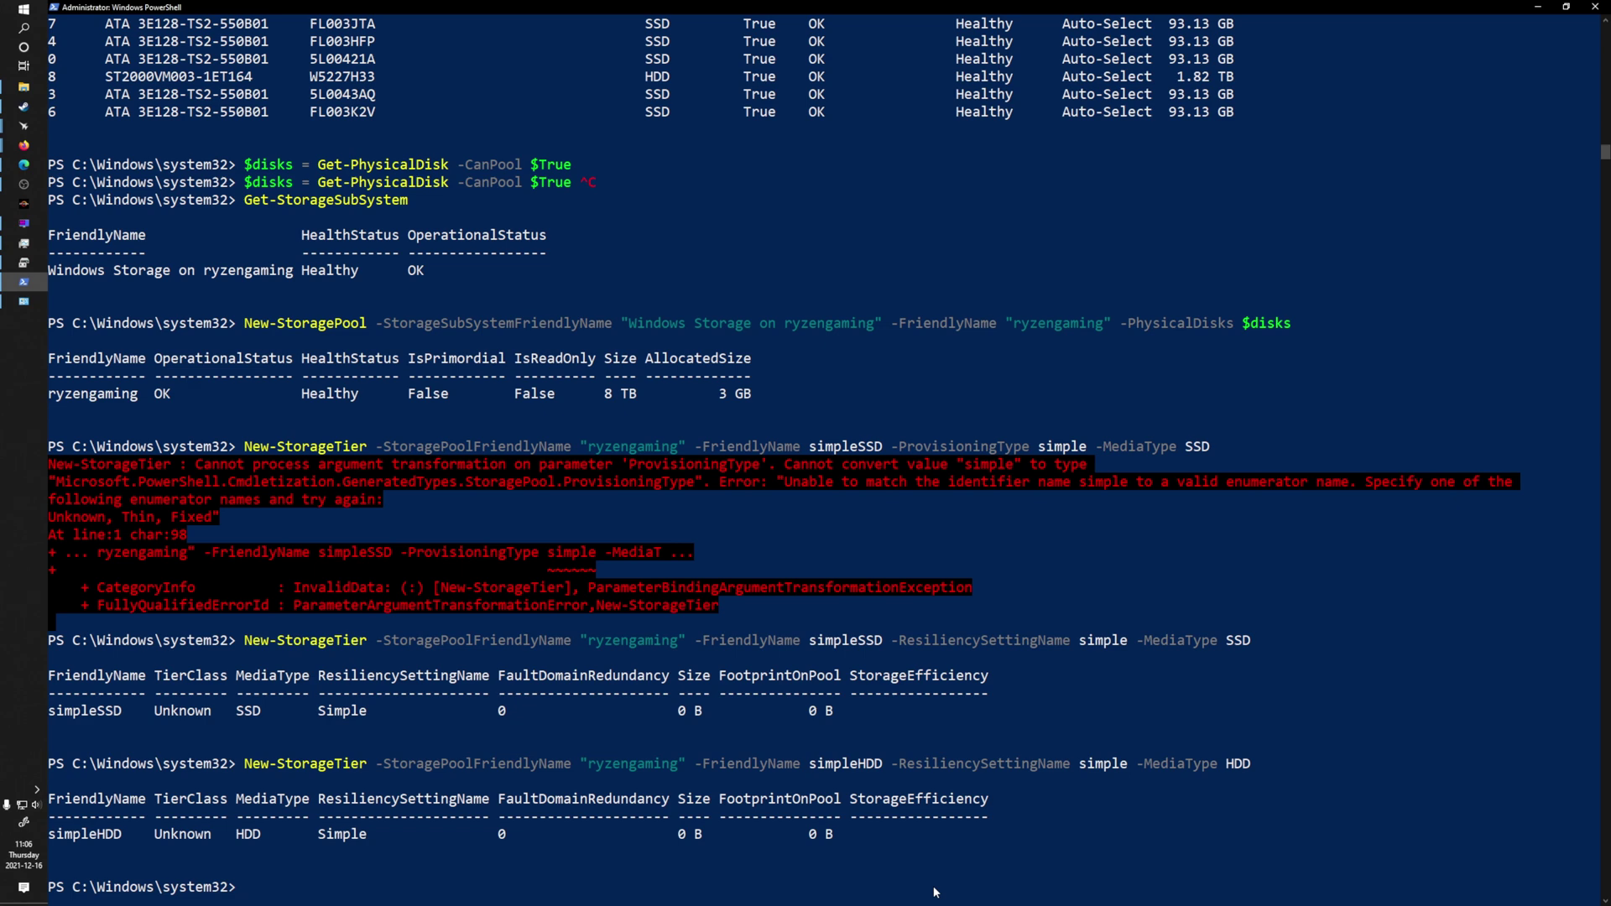
type("get-storageti")
key("Tab")
key("Return")
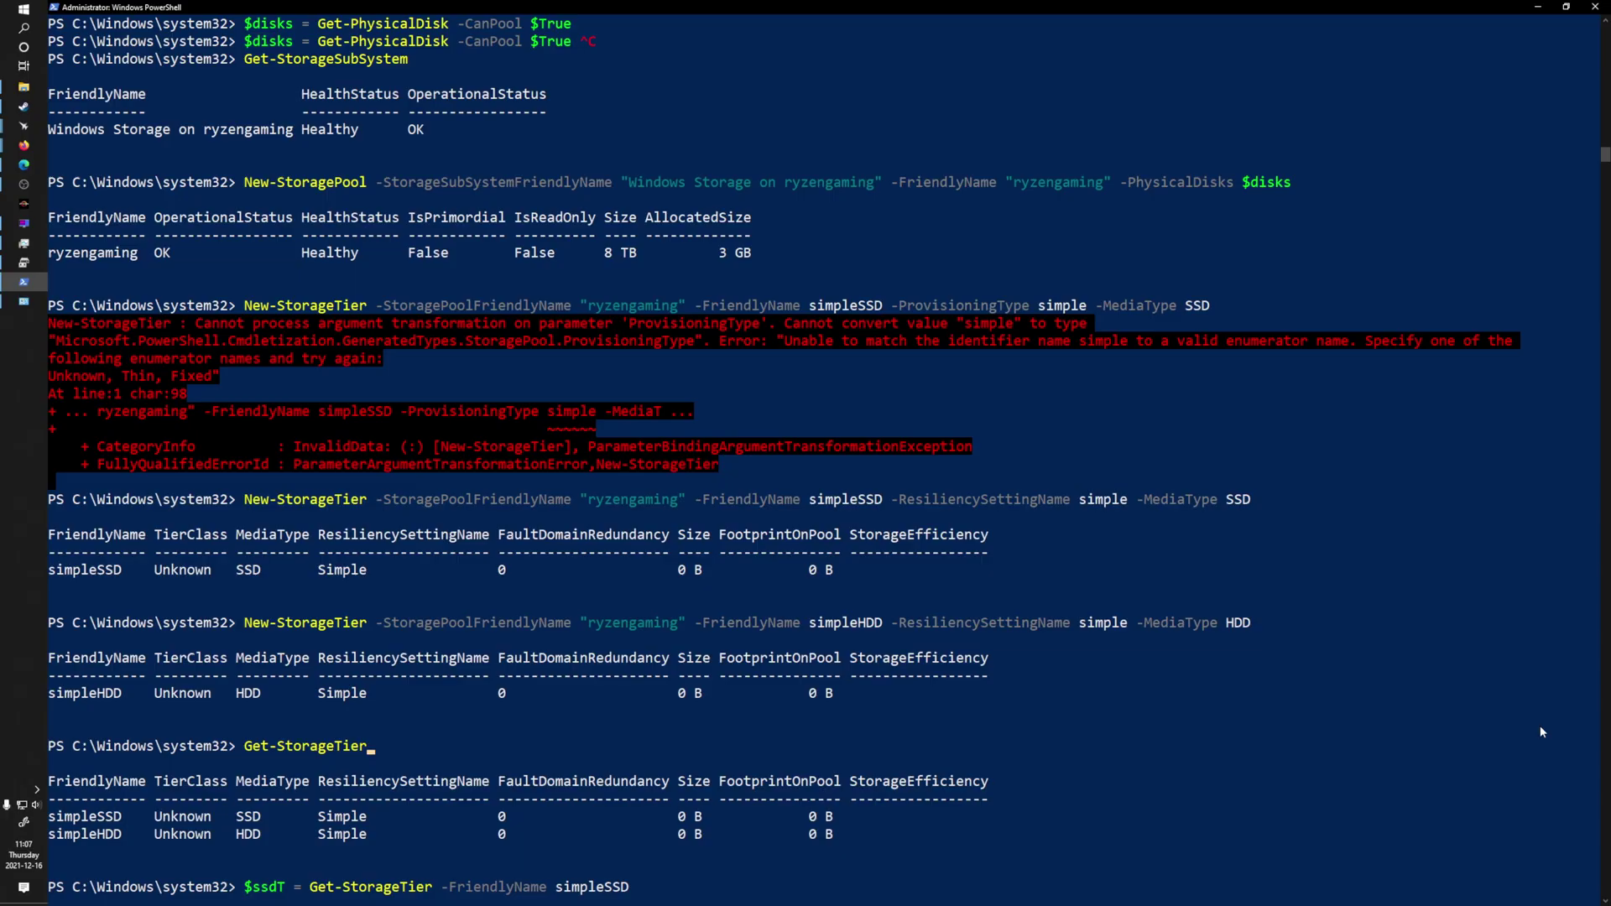
- Store the simpleSSD tier in $ssdT and the simpleHDD tier in $hddT using Get-StorageTier with FriendlyName
key("Return")
key("Up")
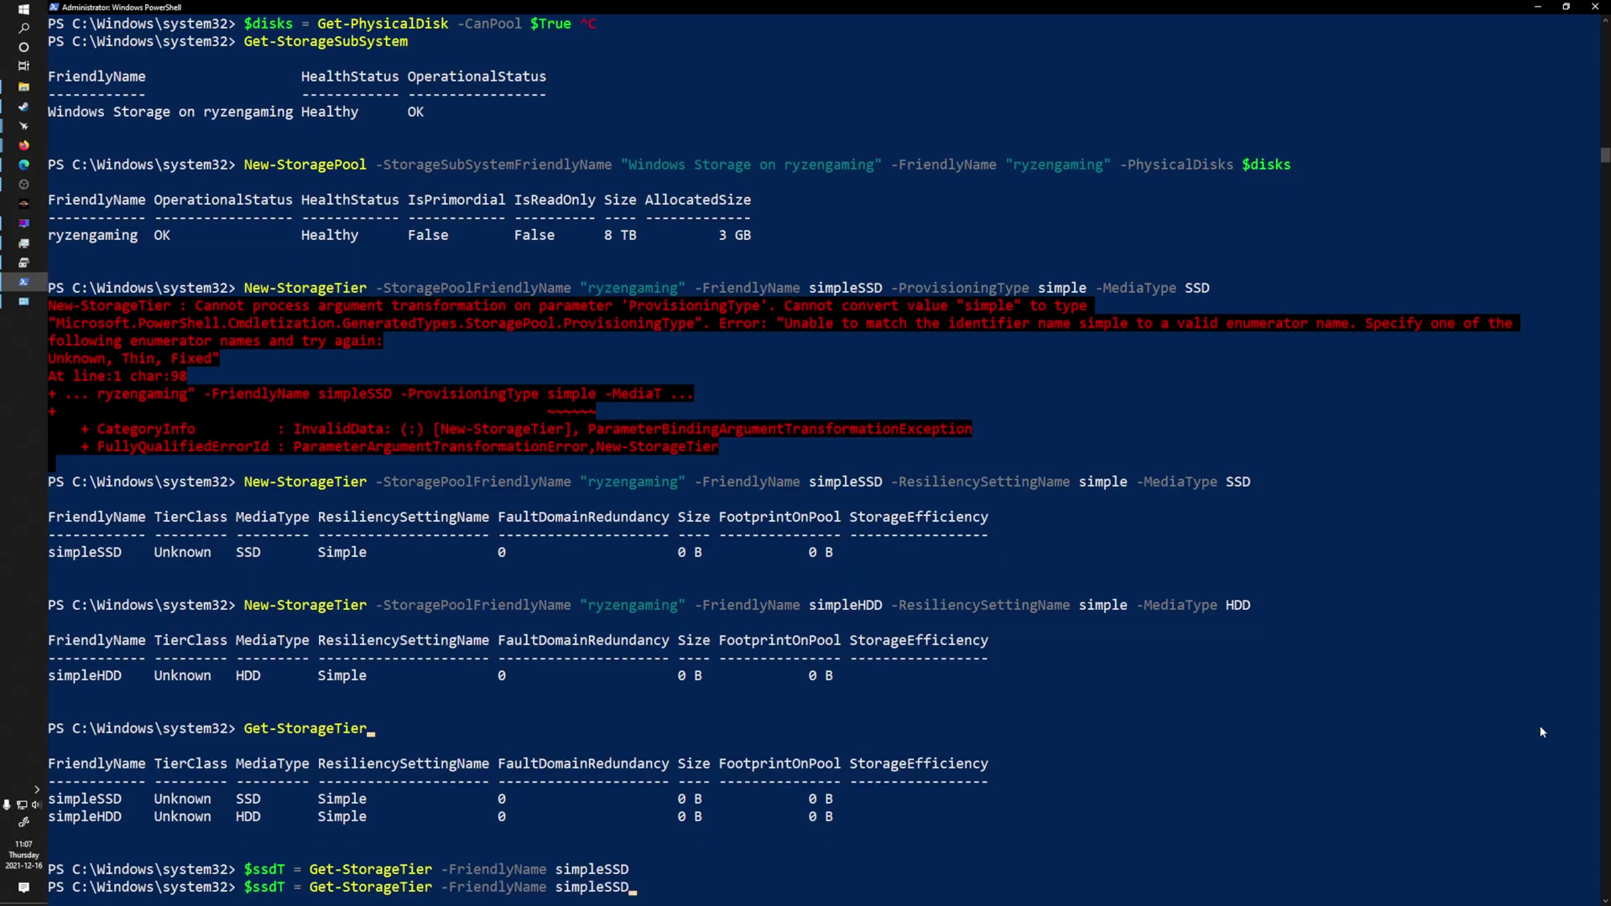
key("Delete")
key("Delete")
key("Delete")
type("hdd")
key("BackSpace")
key("BackSpace")
key("BackSpace")
type("HDD")
key("Return")
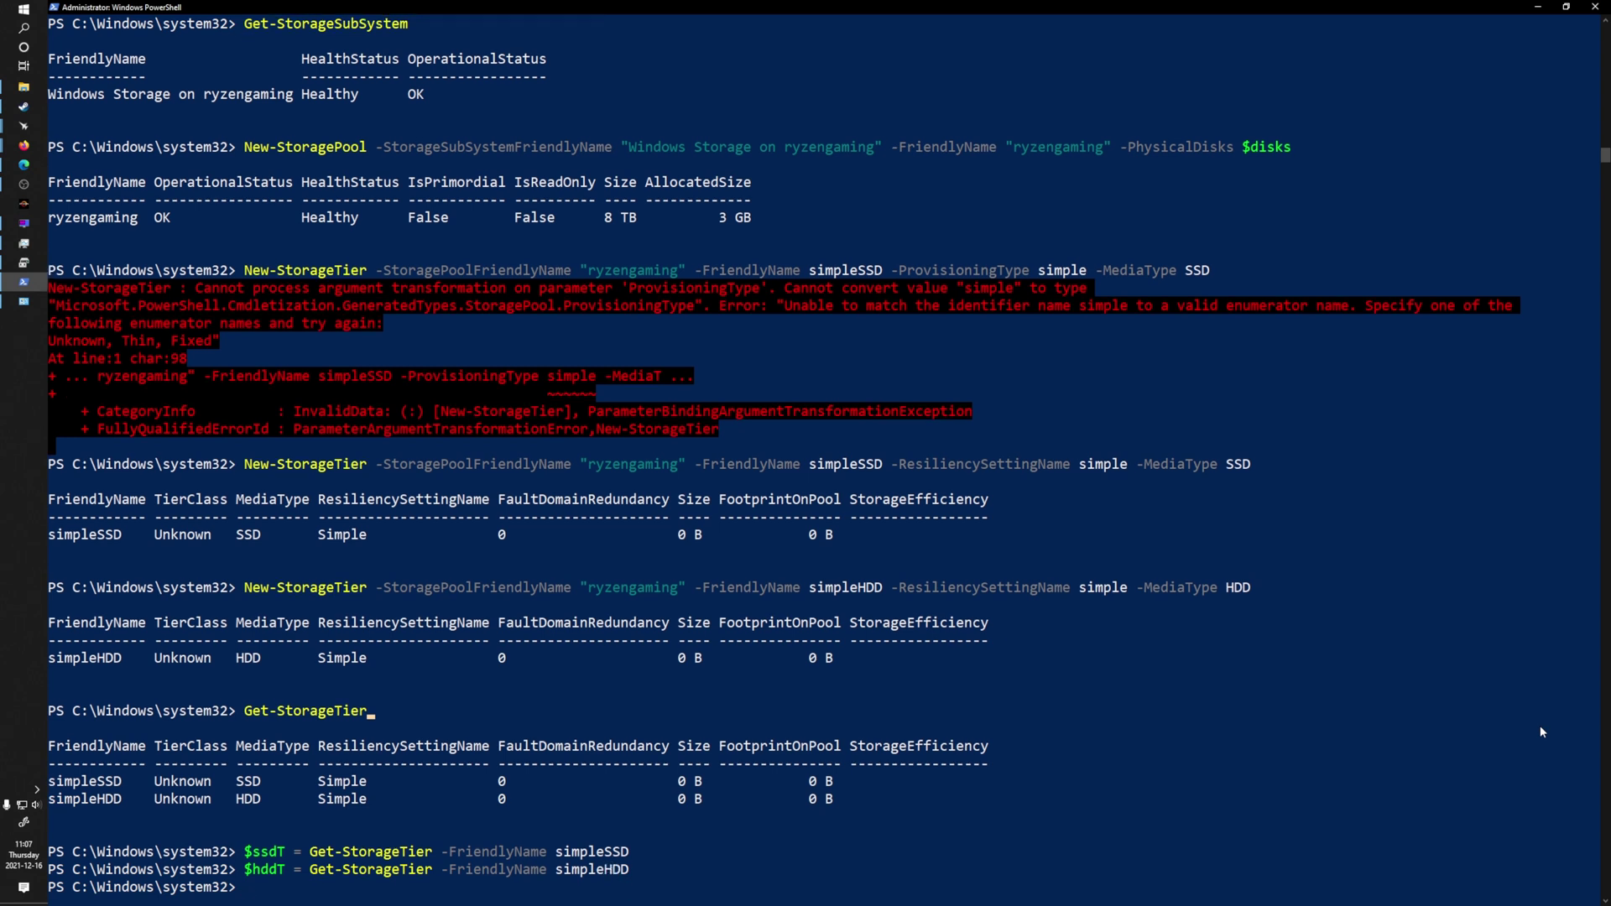
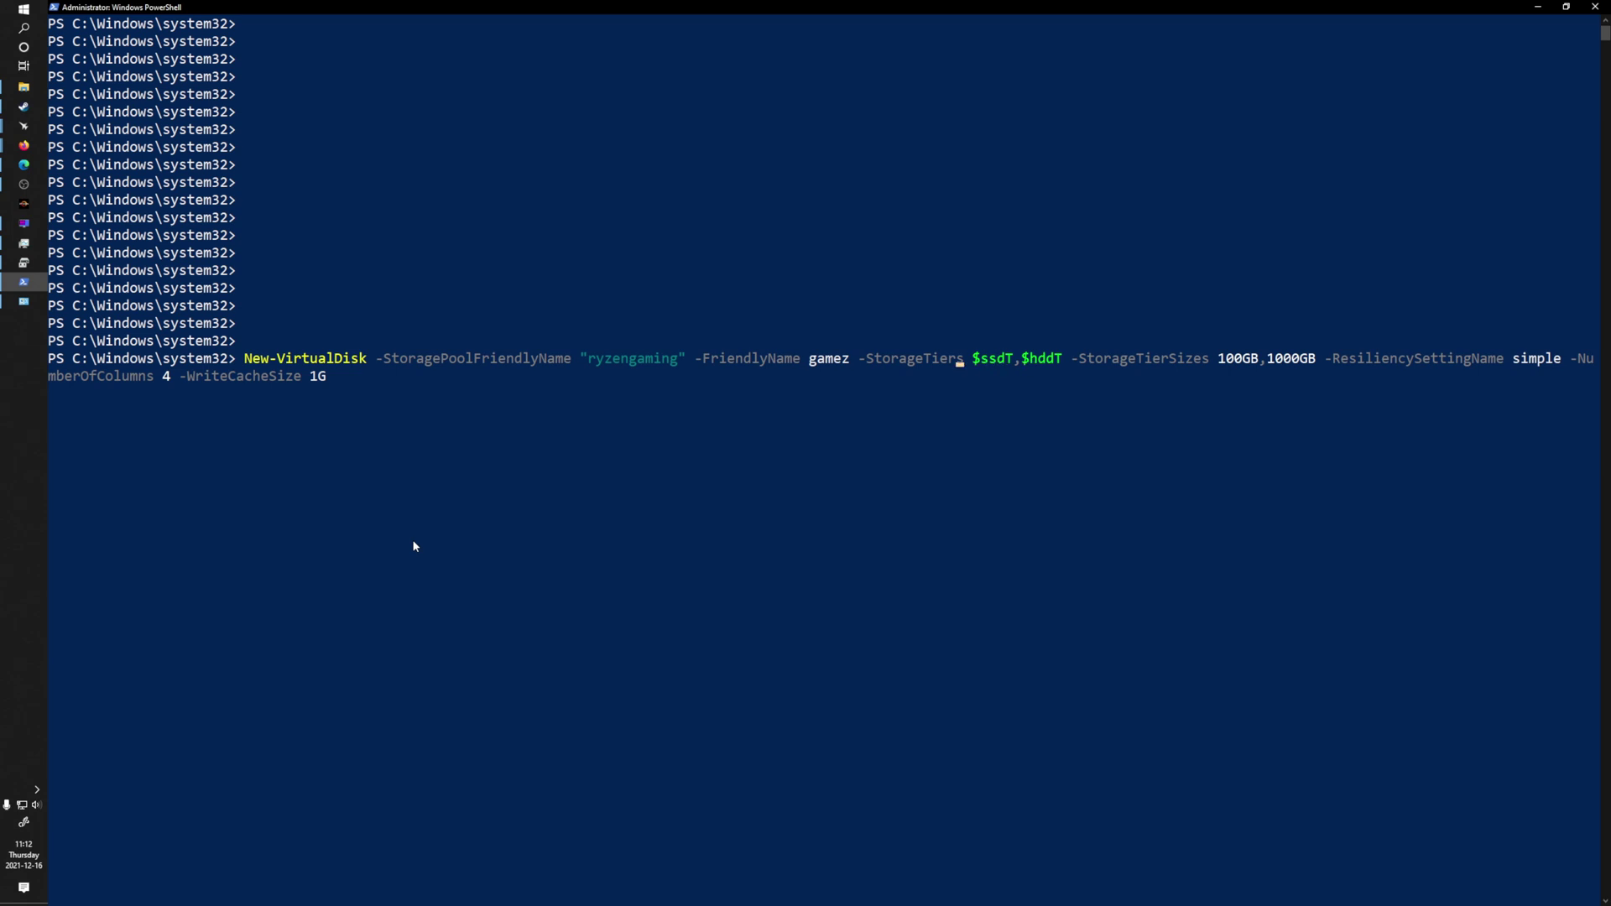
- Change the StorageTierSizes of the New-VirtualDisk command for gamez to 700GB for the SSD tier and 7000GB for the HDD tier
key("Right")
key("Right")
key("Right")
key("Left")
key("Left")
key("BackSpace")
key("BackSpace")
key("BackSpace")
type("700")
key("Right")
key("Right")
key("Right")
key("BackSpace")
type("7")
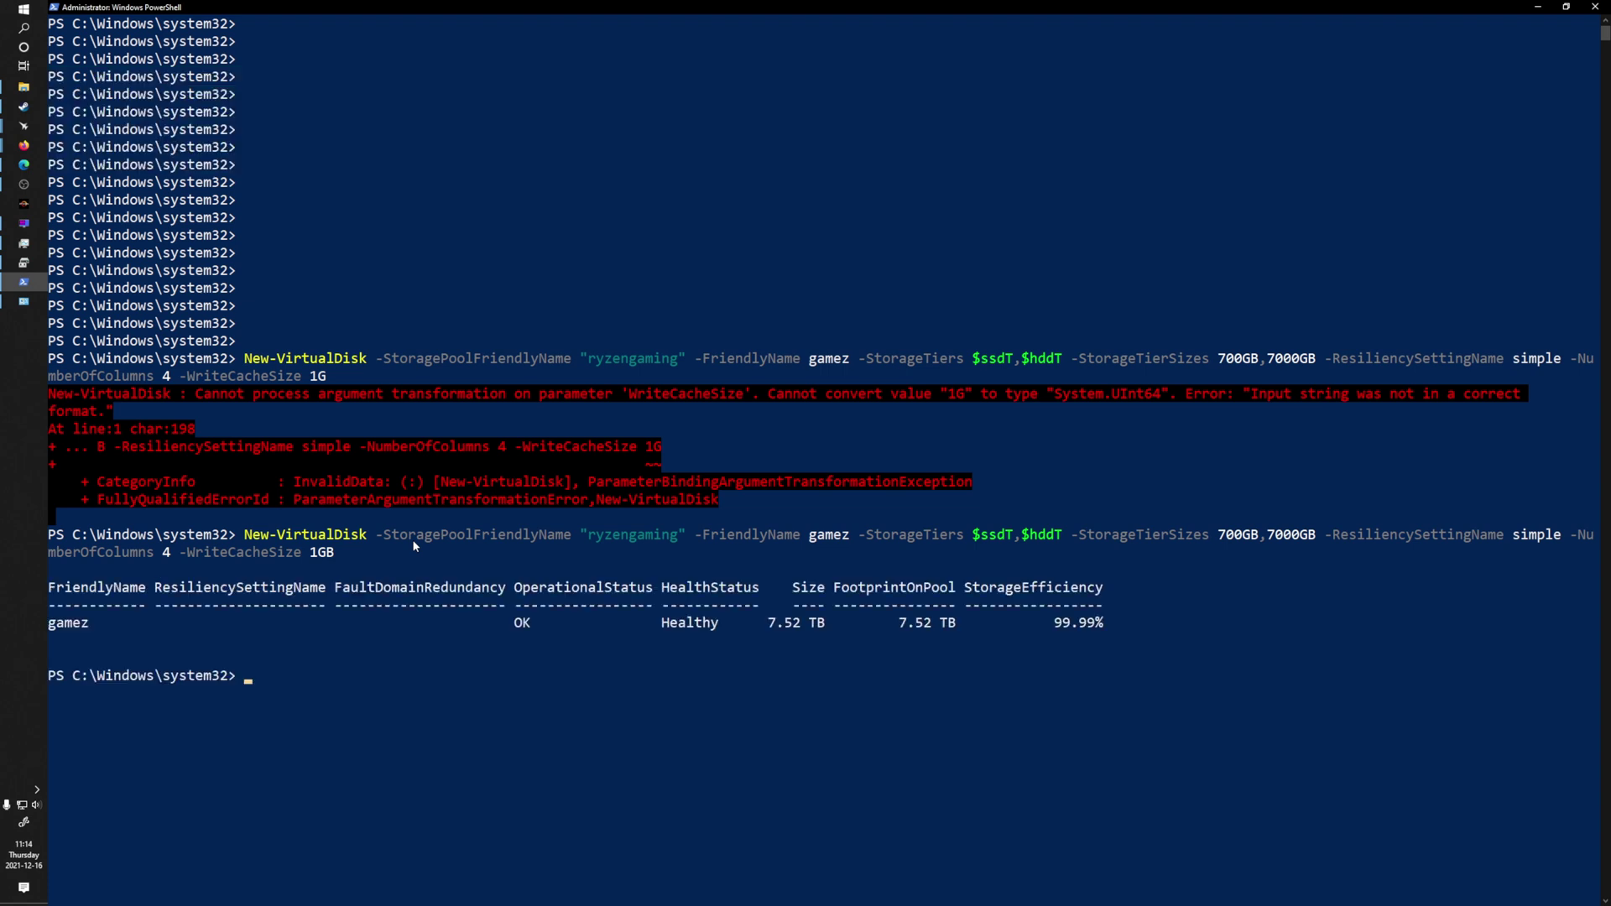
- Switch to Disk Management and check the actions available for the uninitialized Disk 16
key("alt+Tab")
key("alt+Tab")
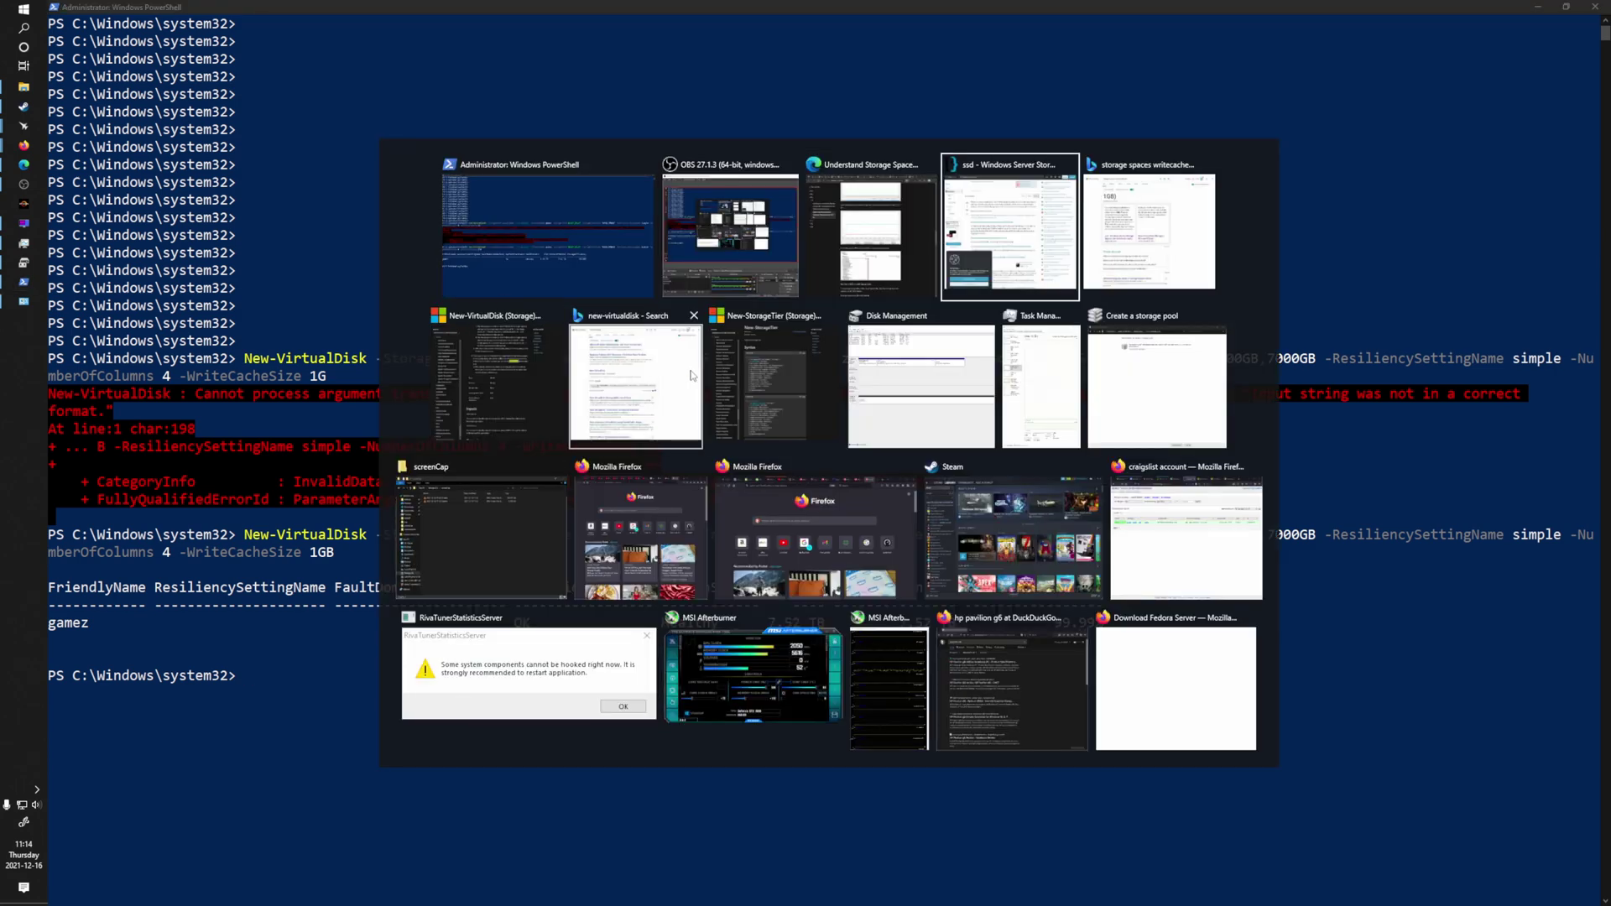
left_click(921, 384)
left_click(745, 551)
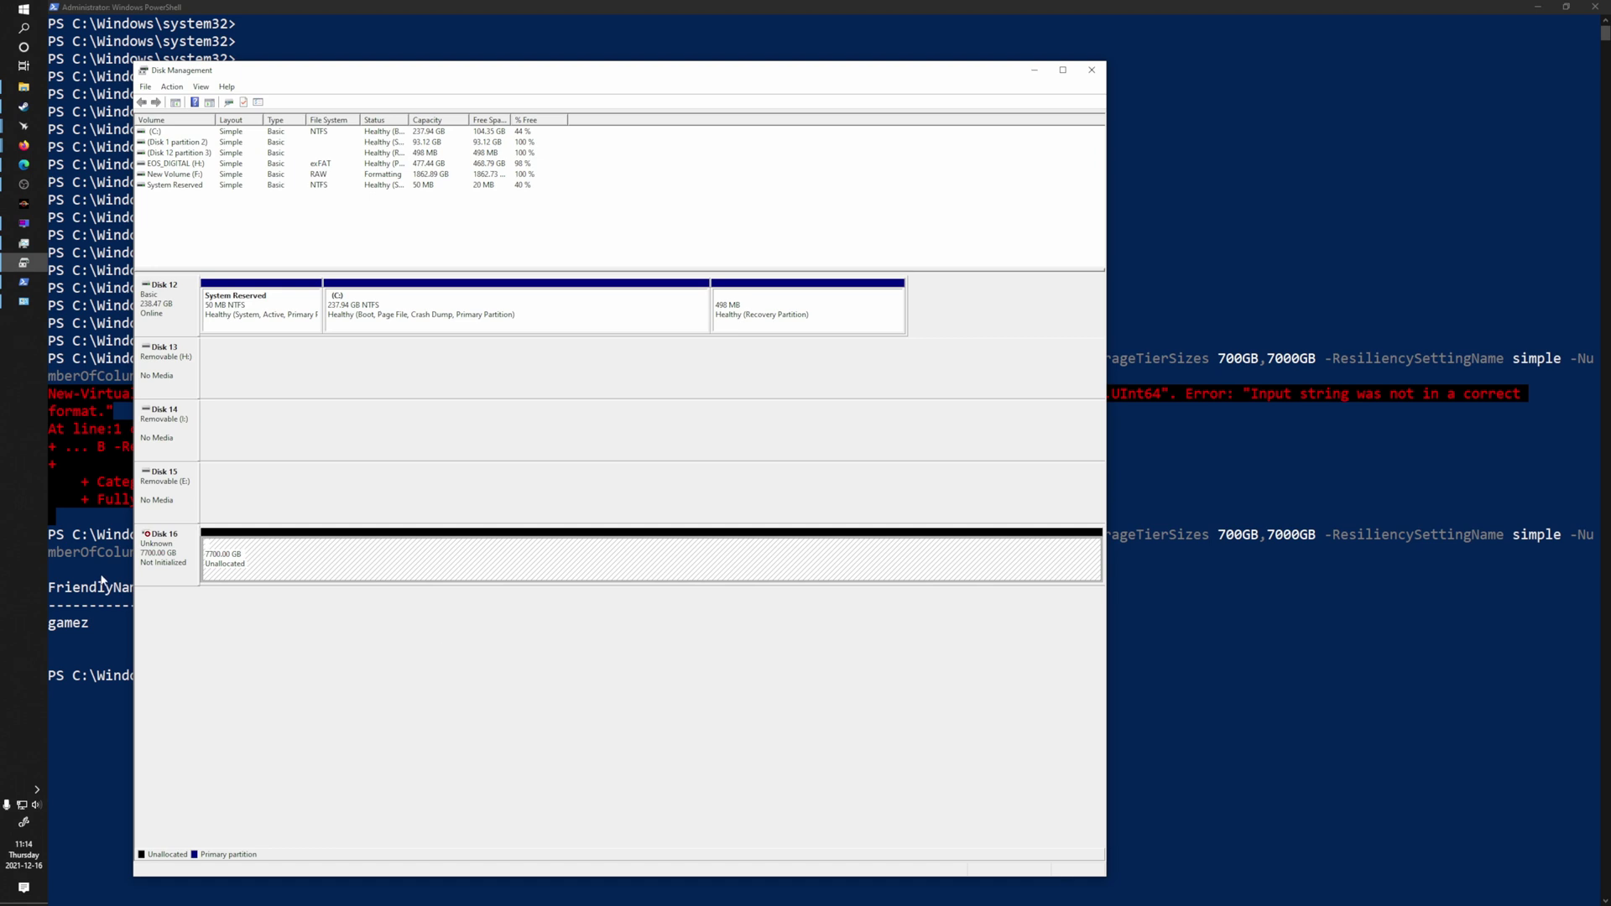
right_click(180, 557)
left_click(426, 680)
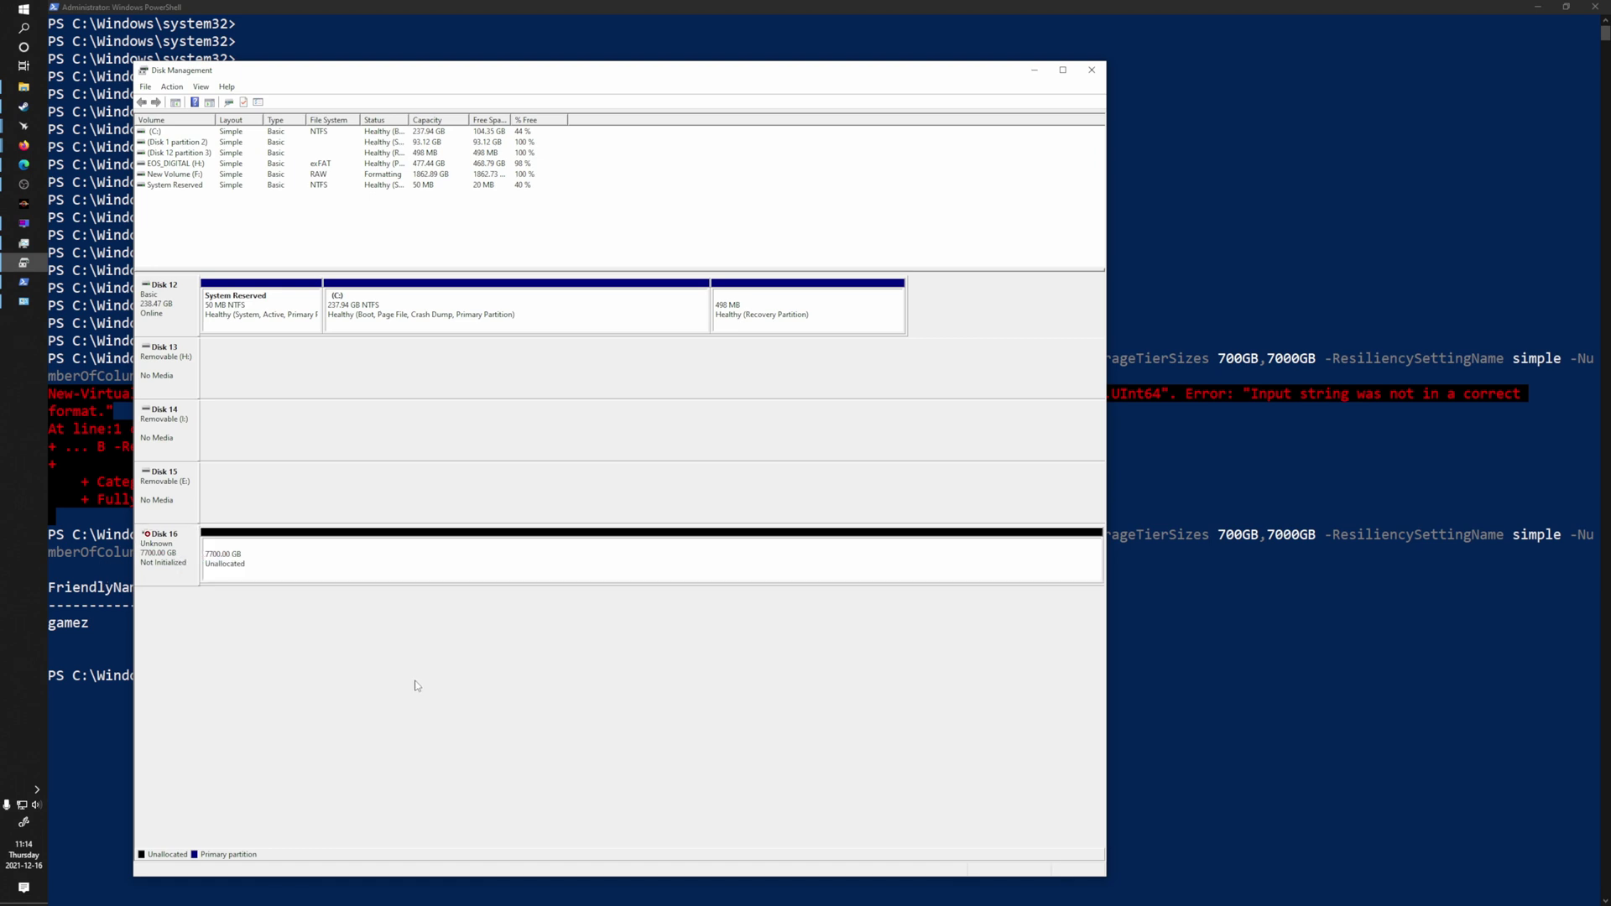
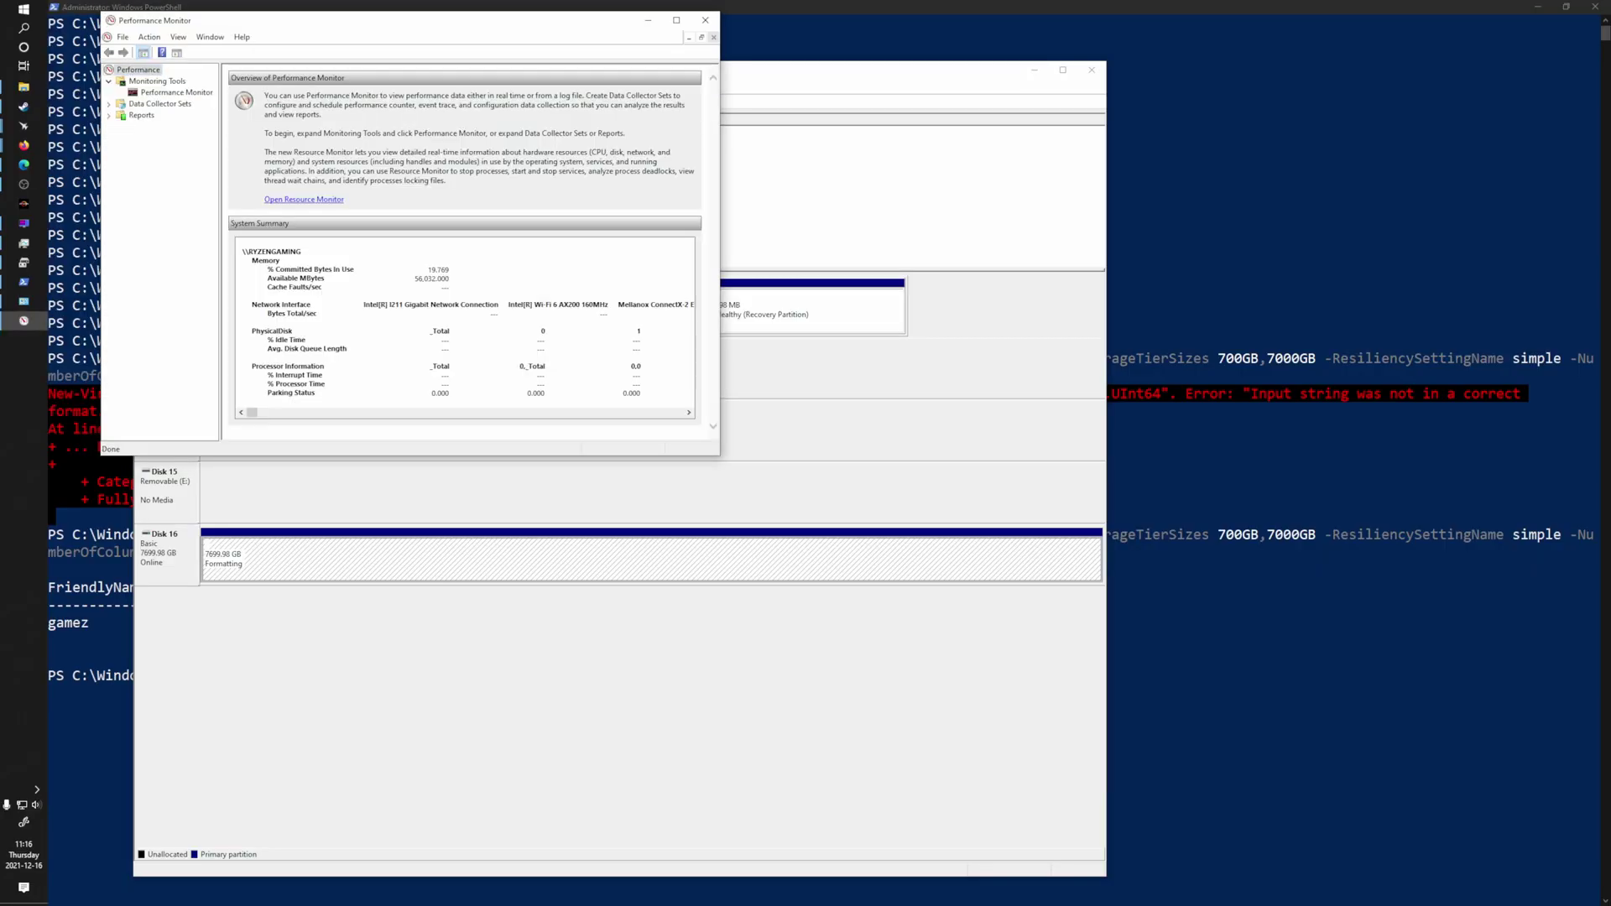
- Enlarge Performance Monitor beside Disk Management and add the Storage Spaces Tier counters for all instances
left_click_drag(497, 28, 1300, 97)
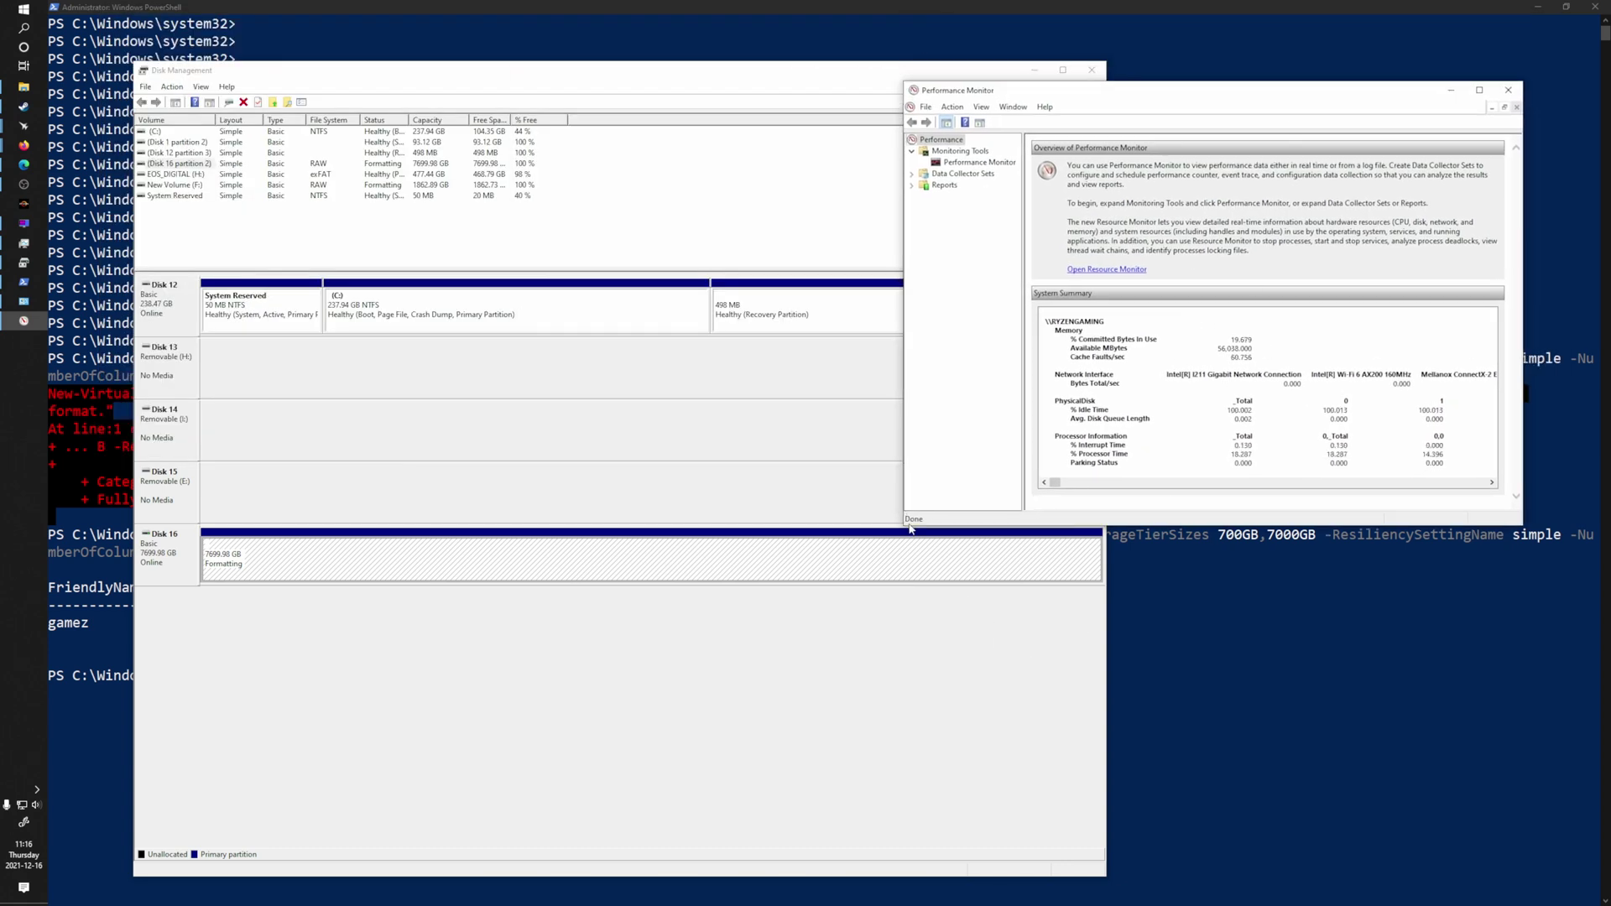
left_click_drag(900, 530, 608, 821)
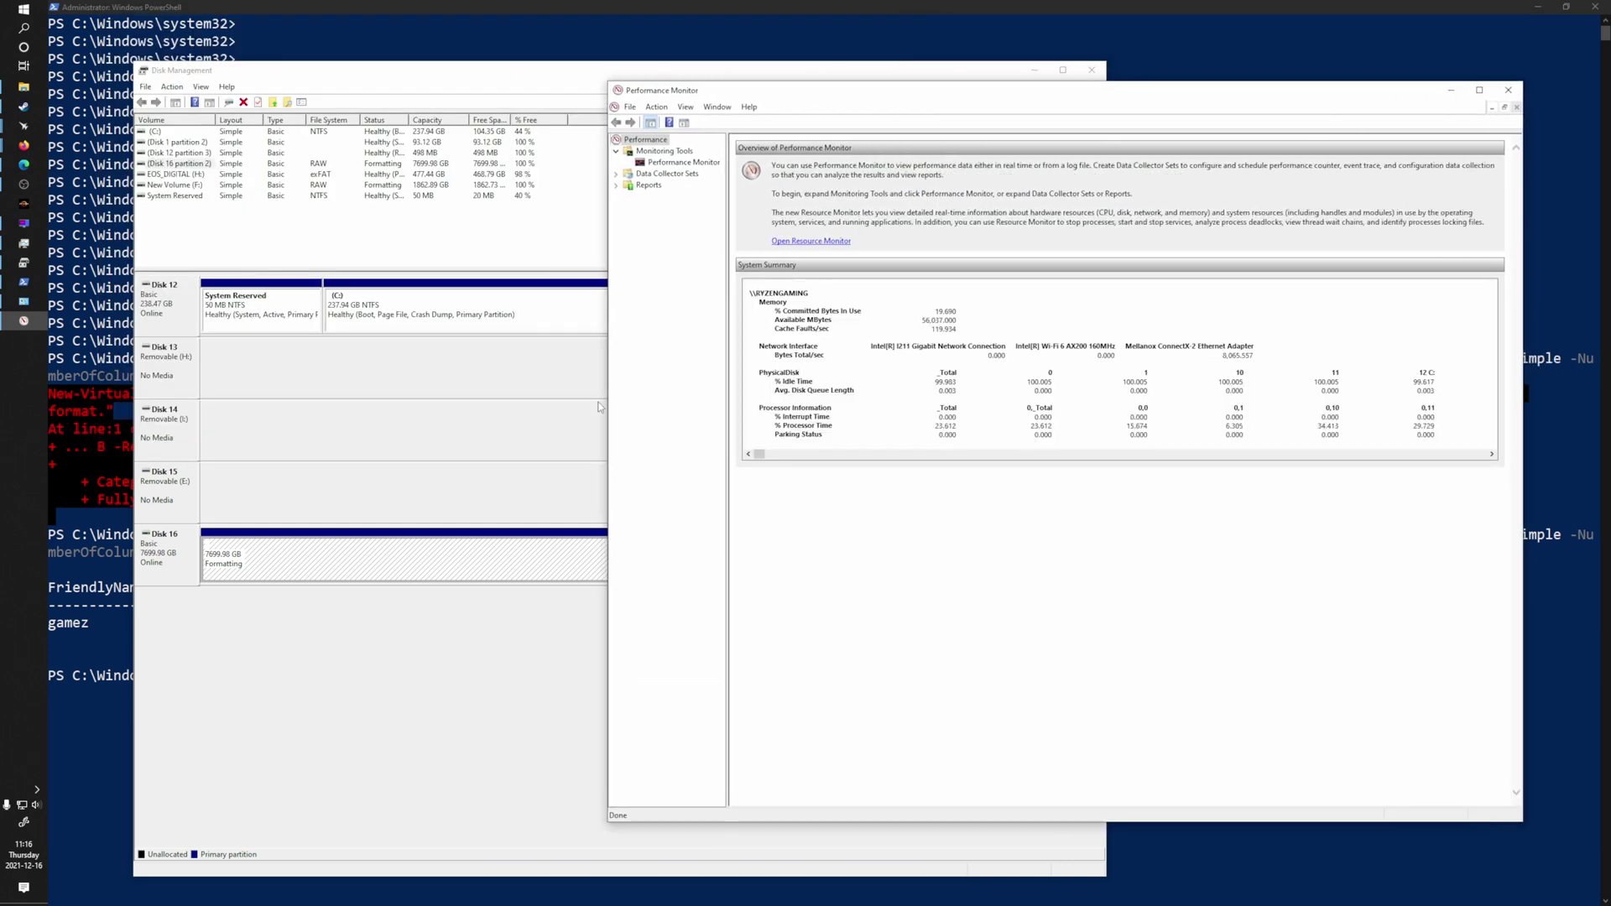
left_click(671, 162)
right_click(659, 163)
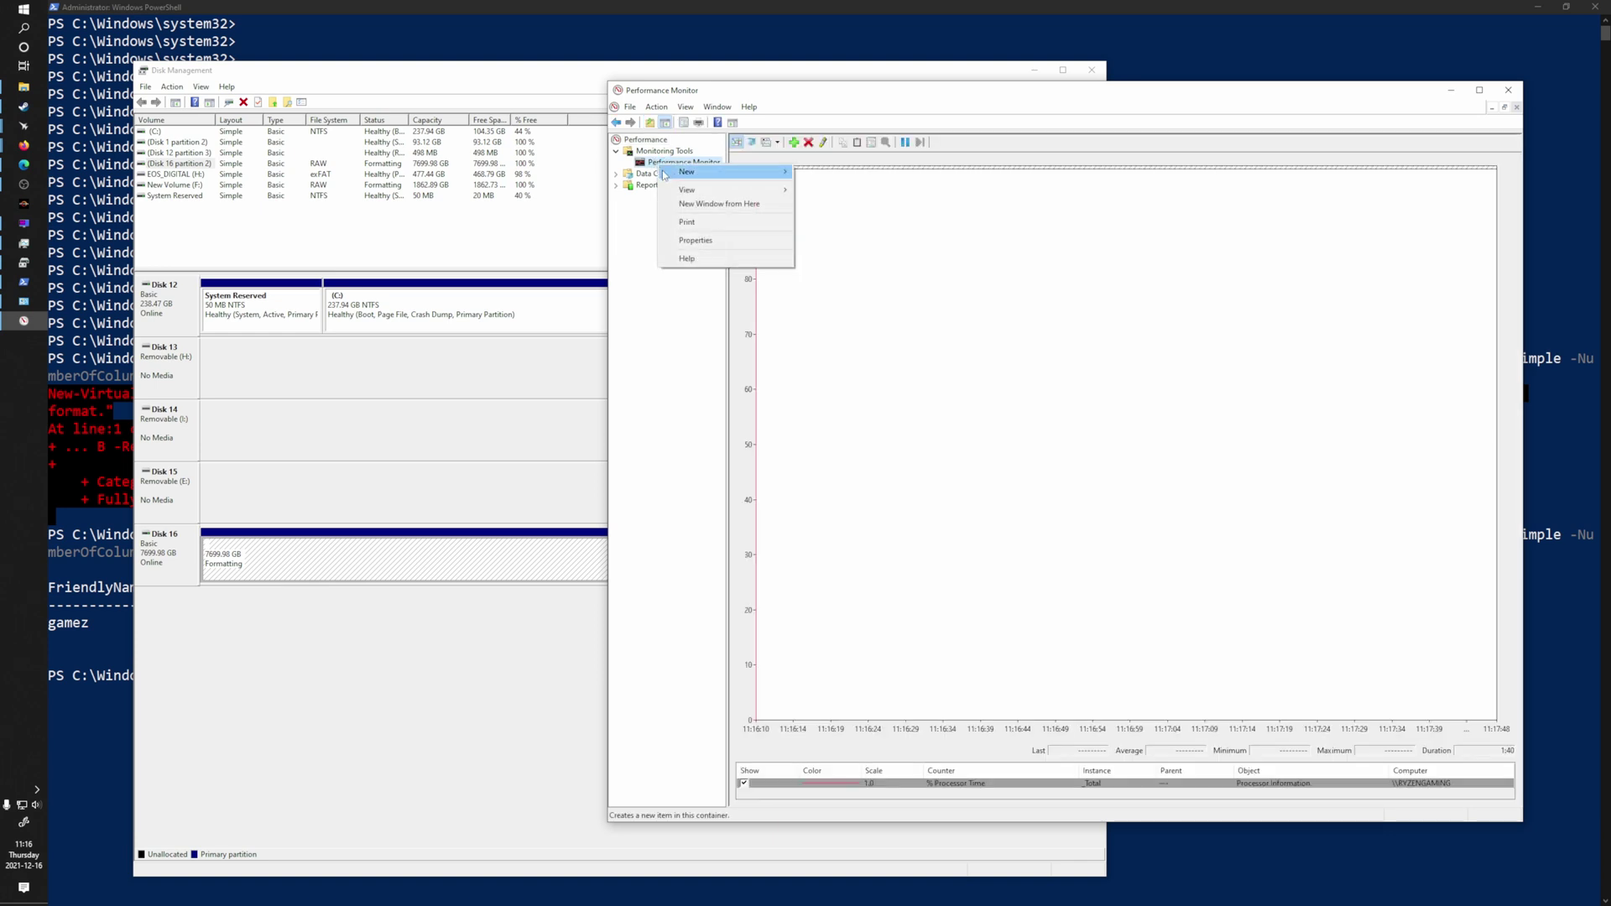
mouse_move(669, 174)
left_click(793, 142)
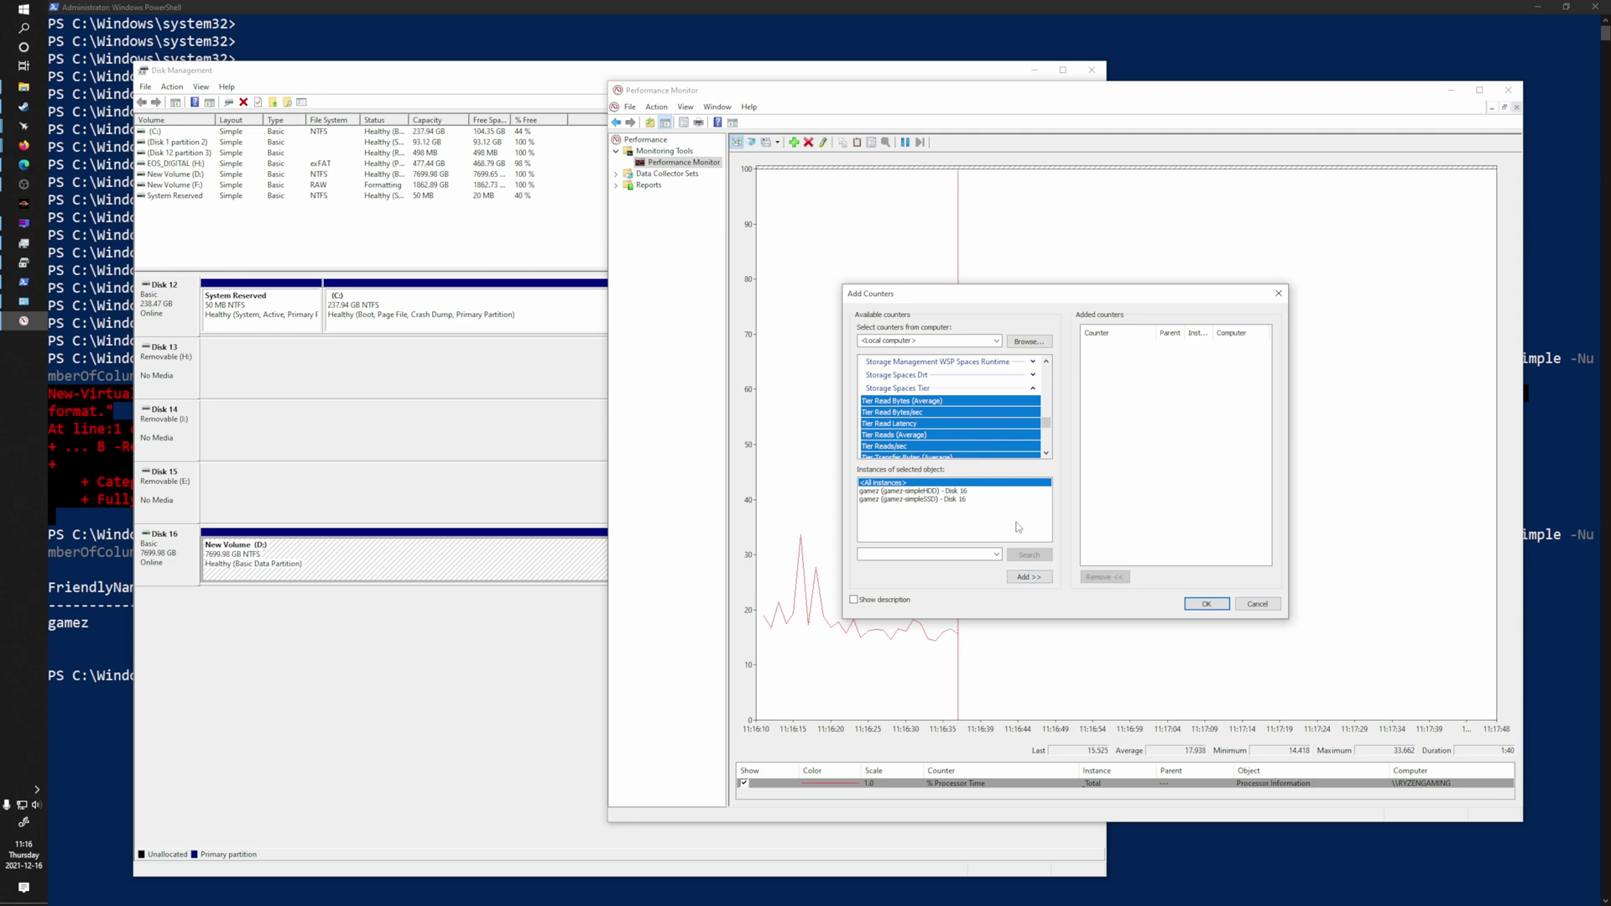
left_click(1019, 577)
left_click(1207, 604)
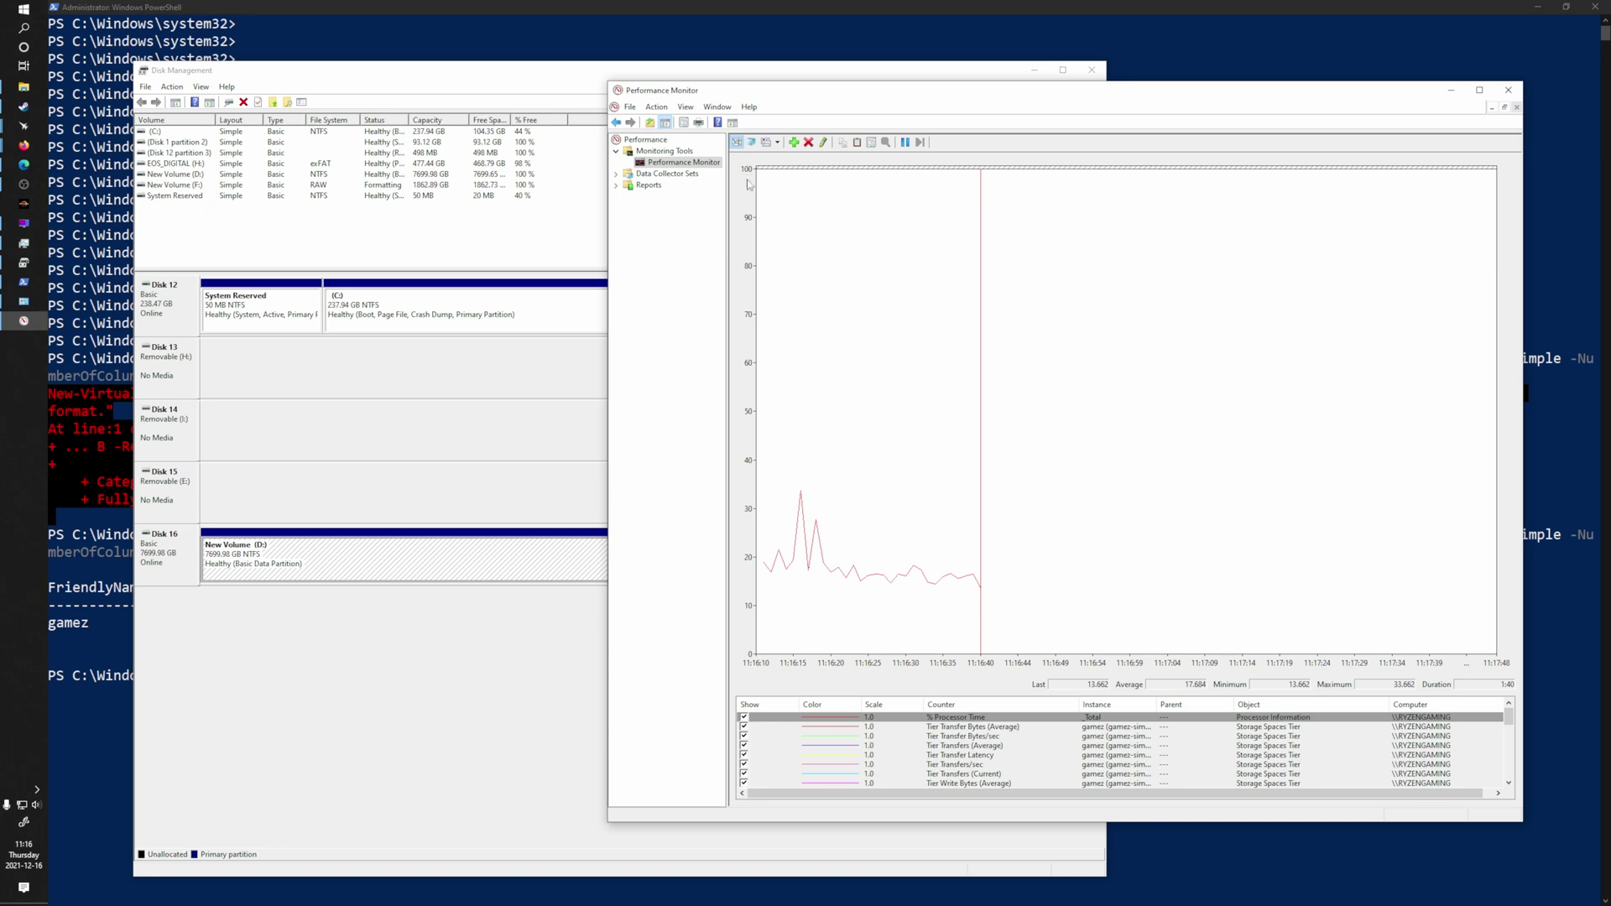
- Display the Performance Monitor counters as a text report instead of a graph
left_click(764, 144)
left_click(764, 144)
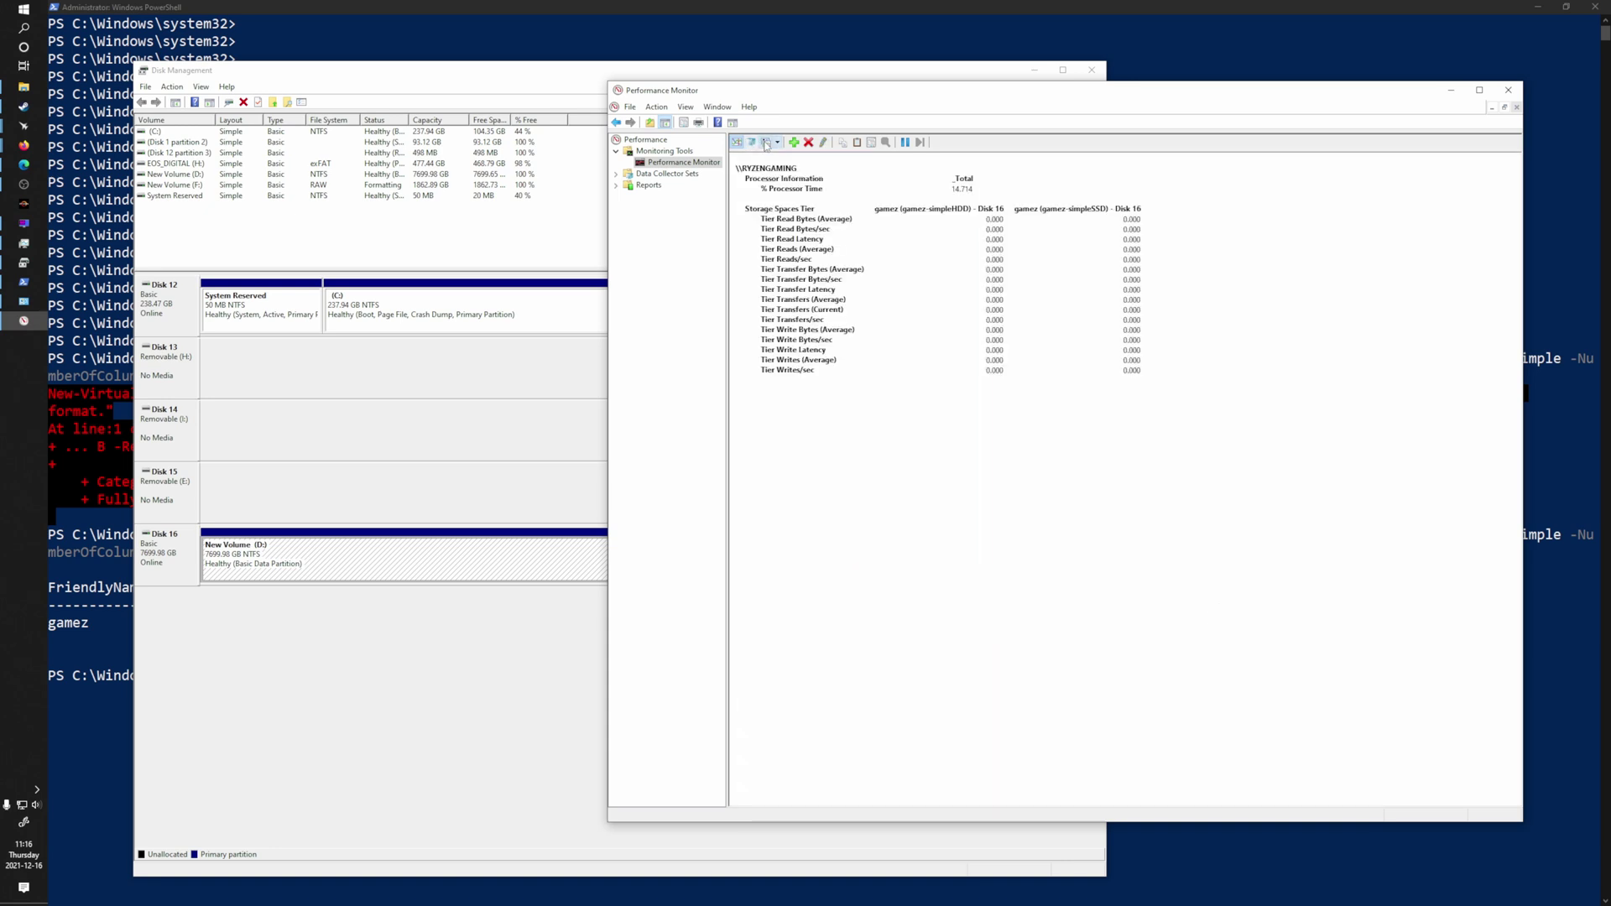
left_click(962, 282)
key("alt+Tab")
double_click(1123, 87)
double_click(1076, 11)
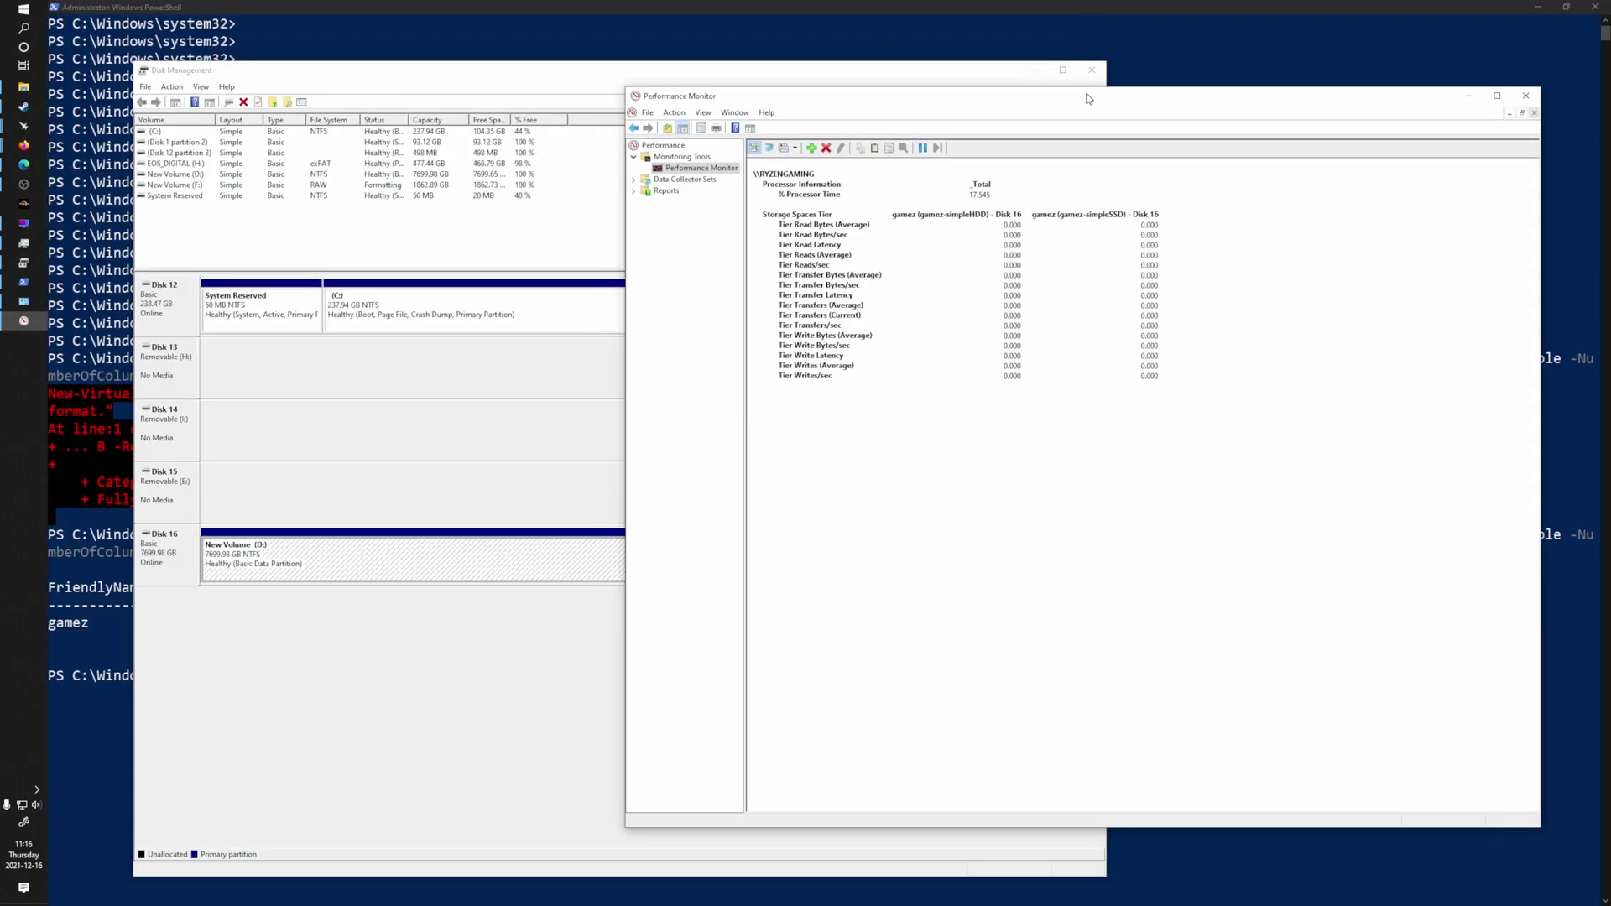
- Launch CrystalDiskMark and run all tests on drive D: with a 64GiB test size
key("super")
type("crys")
key("Return")
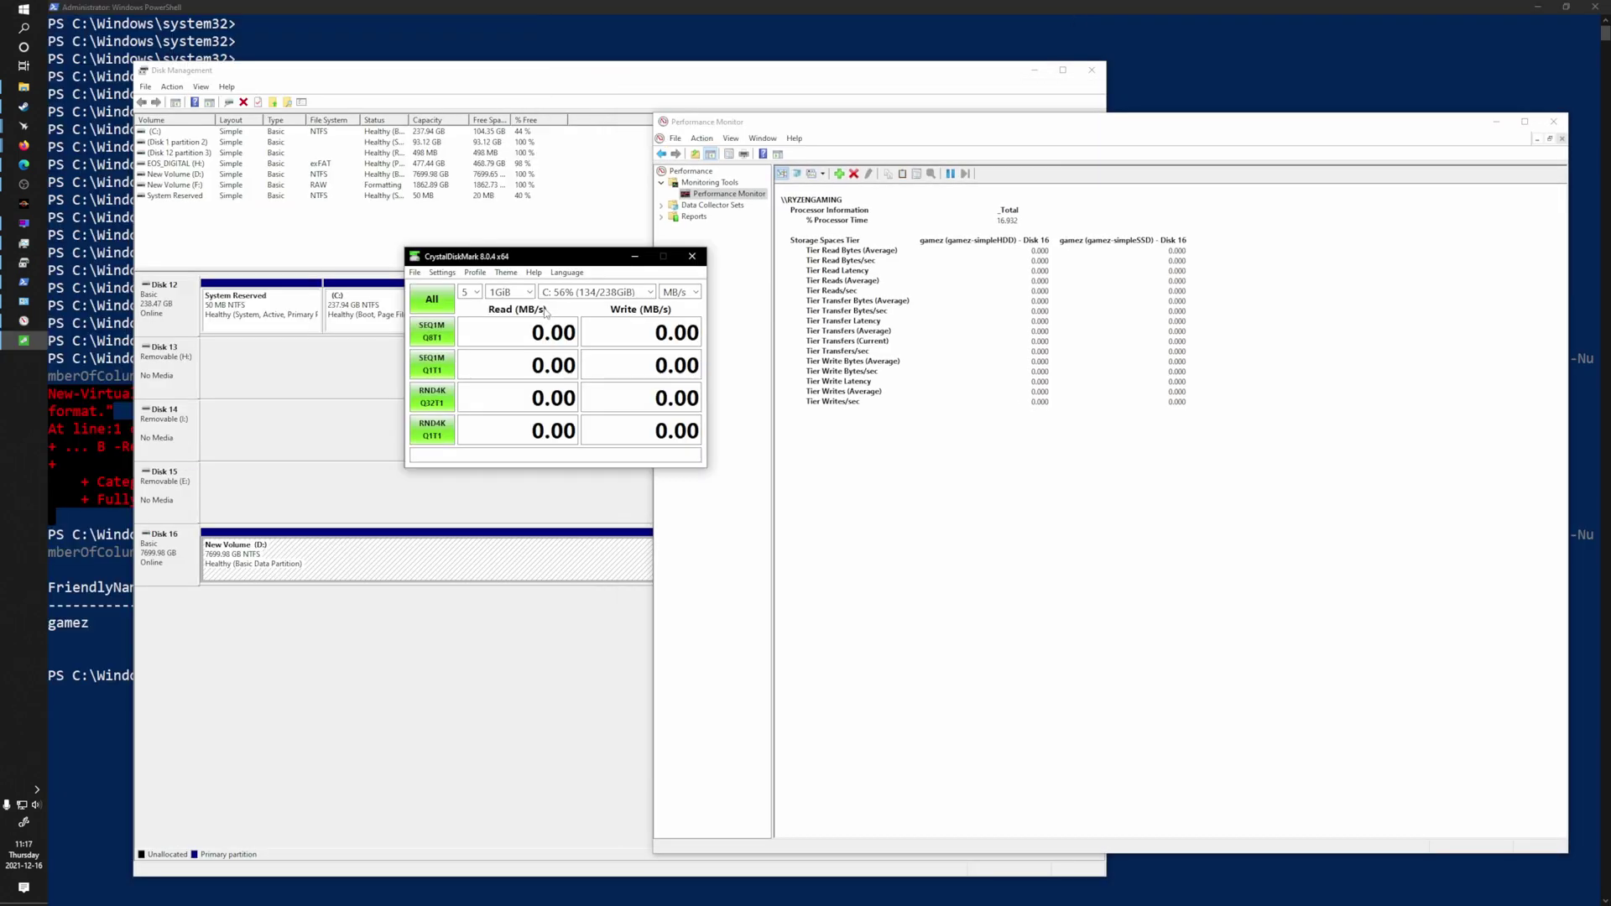
left_click(559, 296)
left_click(579, 330)
left_click(521, 295)
left_click(502, 458)
left_click(431, 299)
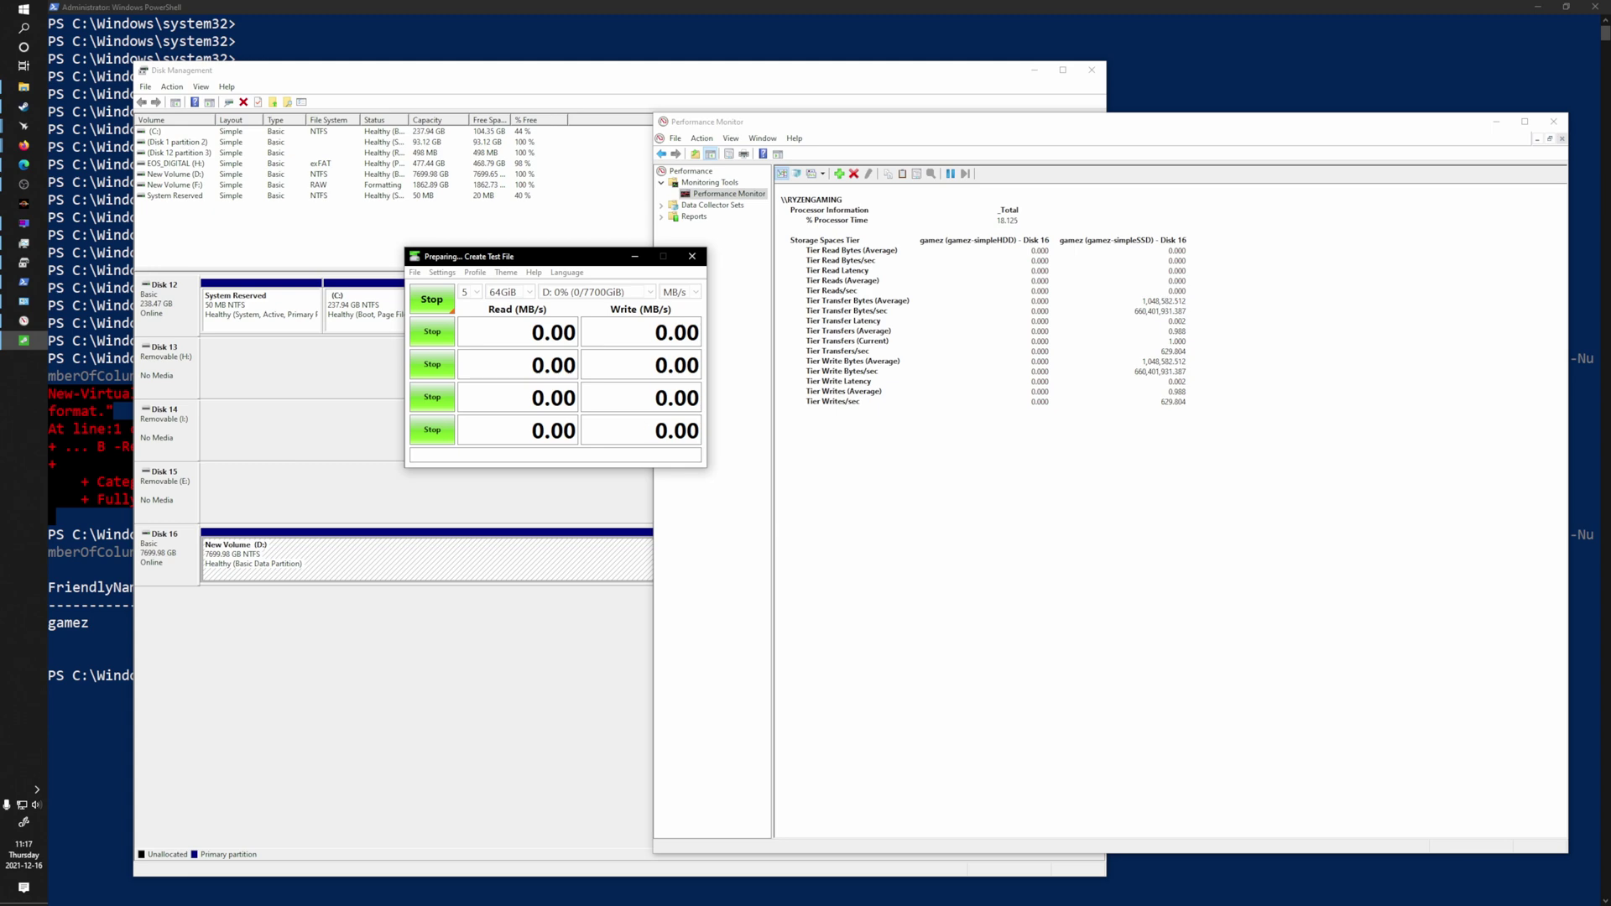
- Bring up Task Manager to compare Disk 16 (D:) activity with the storage tier counters
left_click(24, 243)
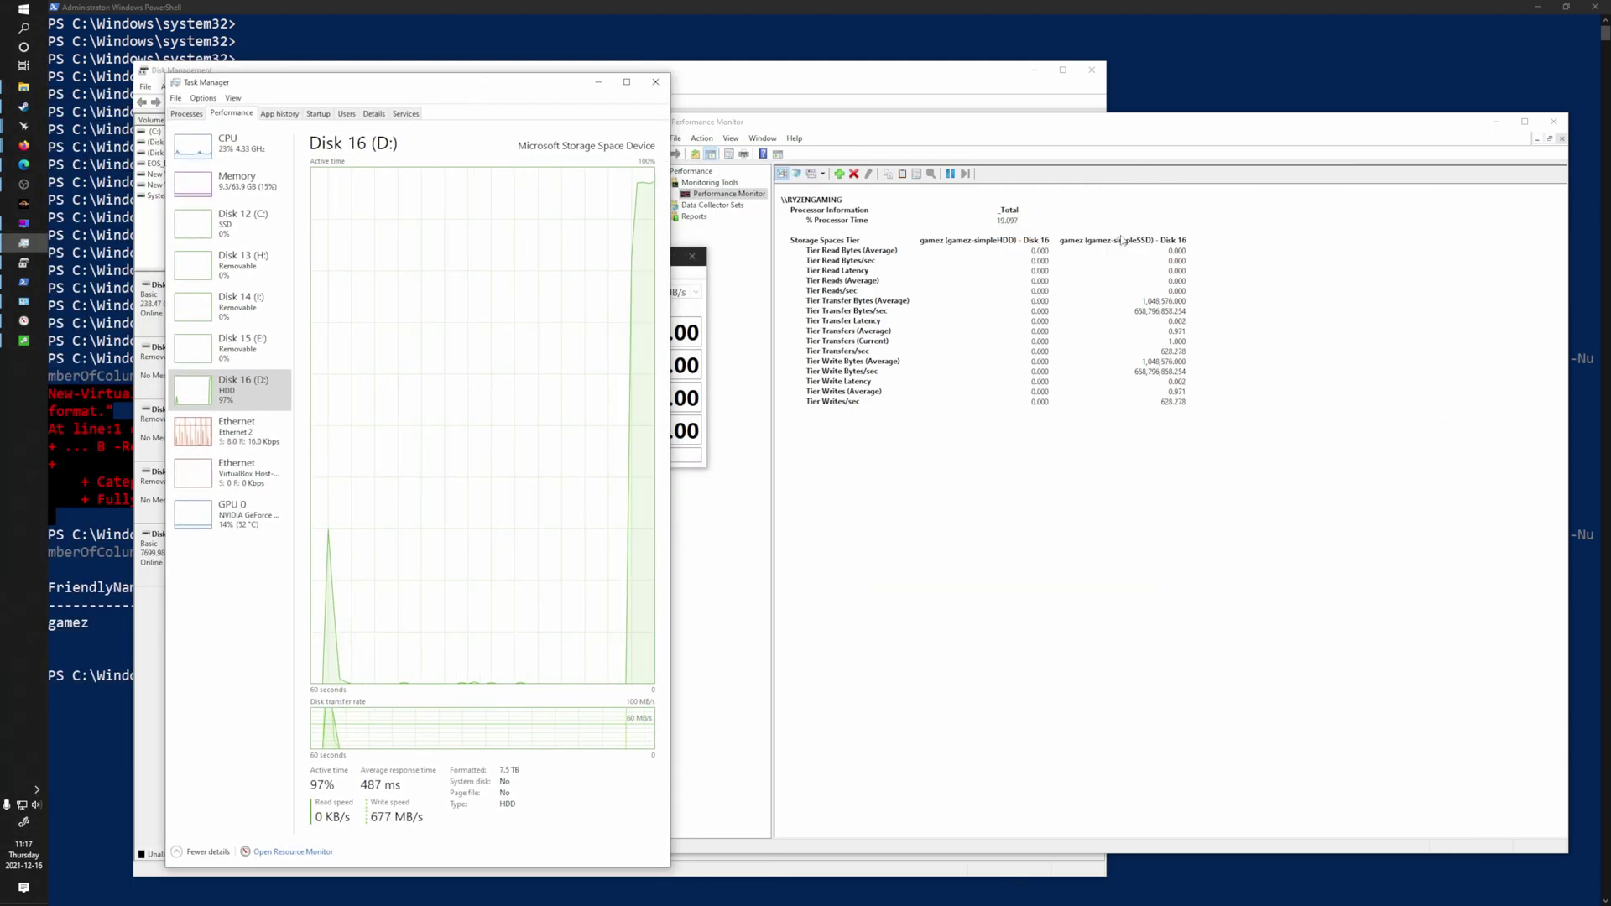
left_click(1145, 285)
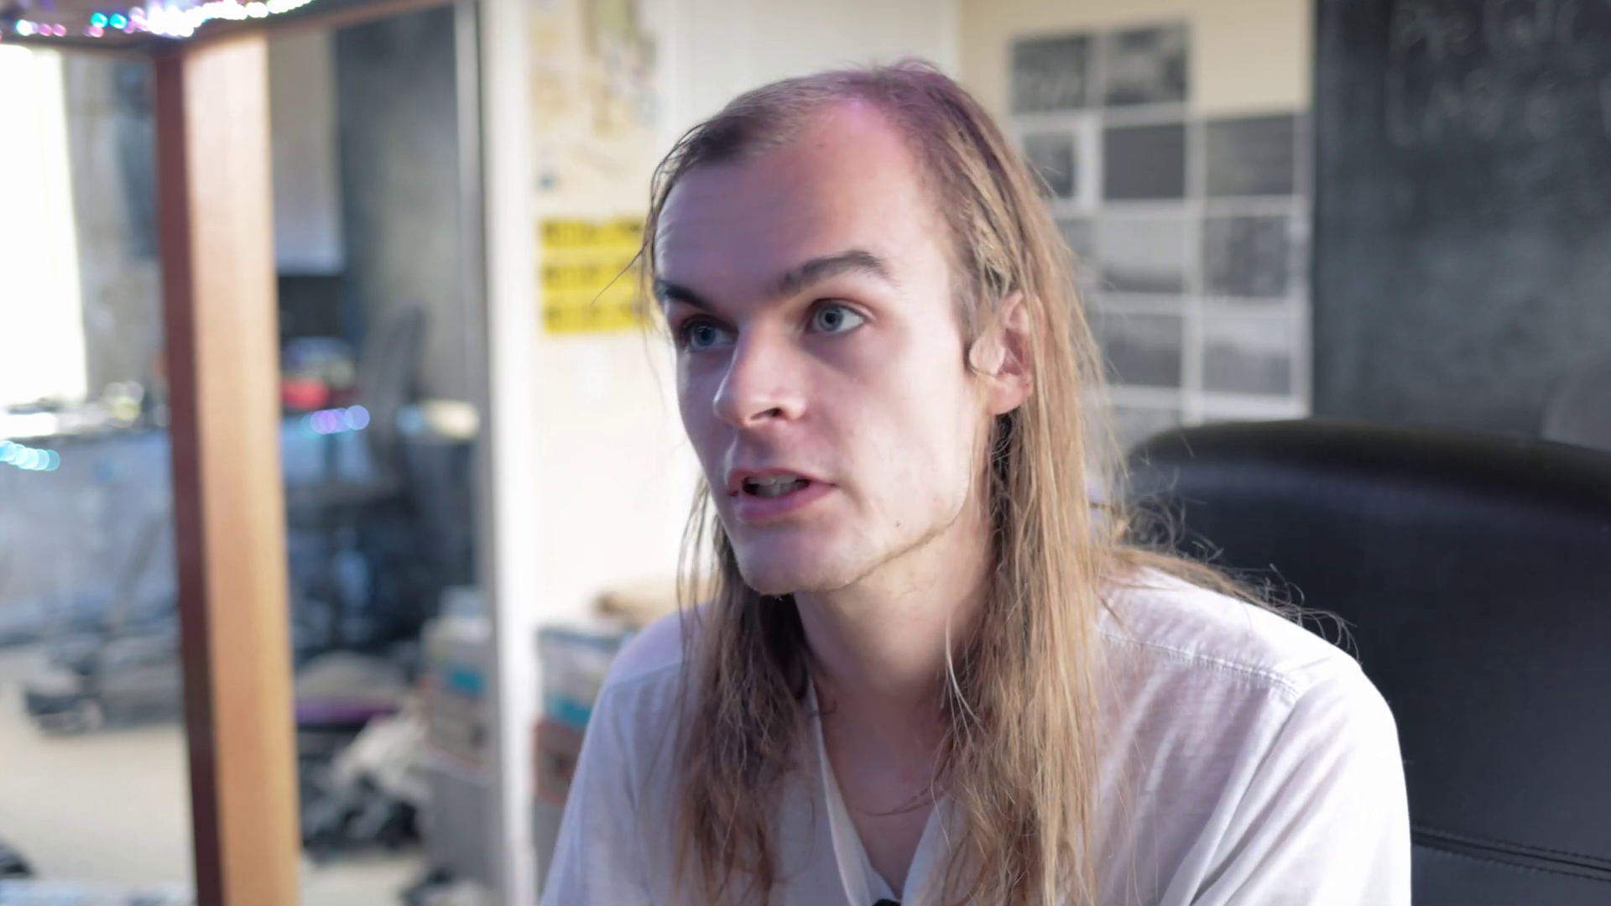
- Abandon the unfinished gamez-simpleHDD resize command in PowerShell and list all storage tiers with Get-StorageTier
key("ctrl+c")
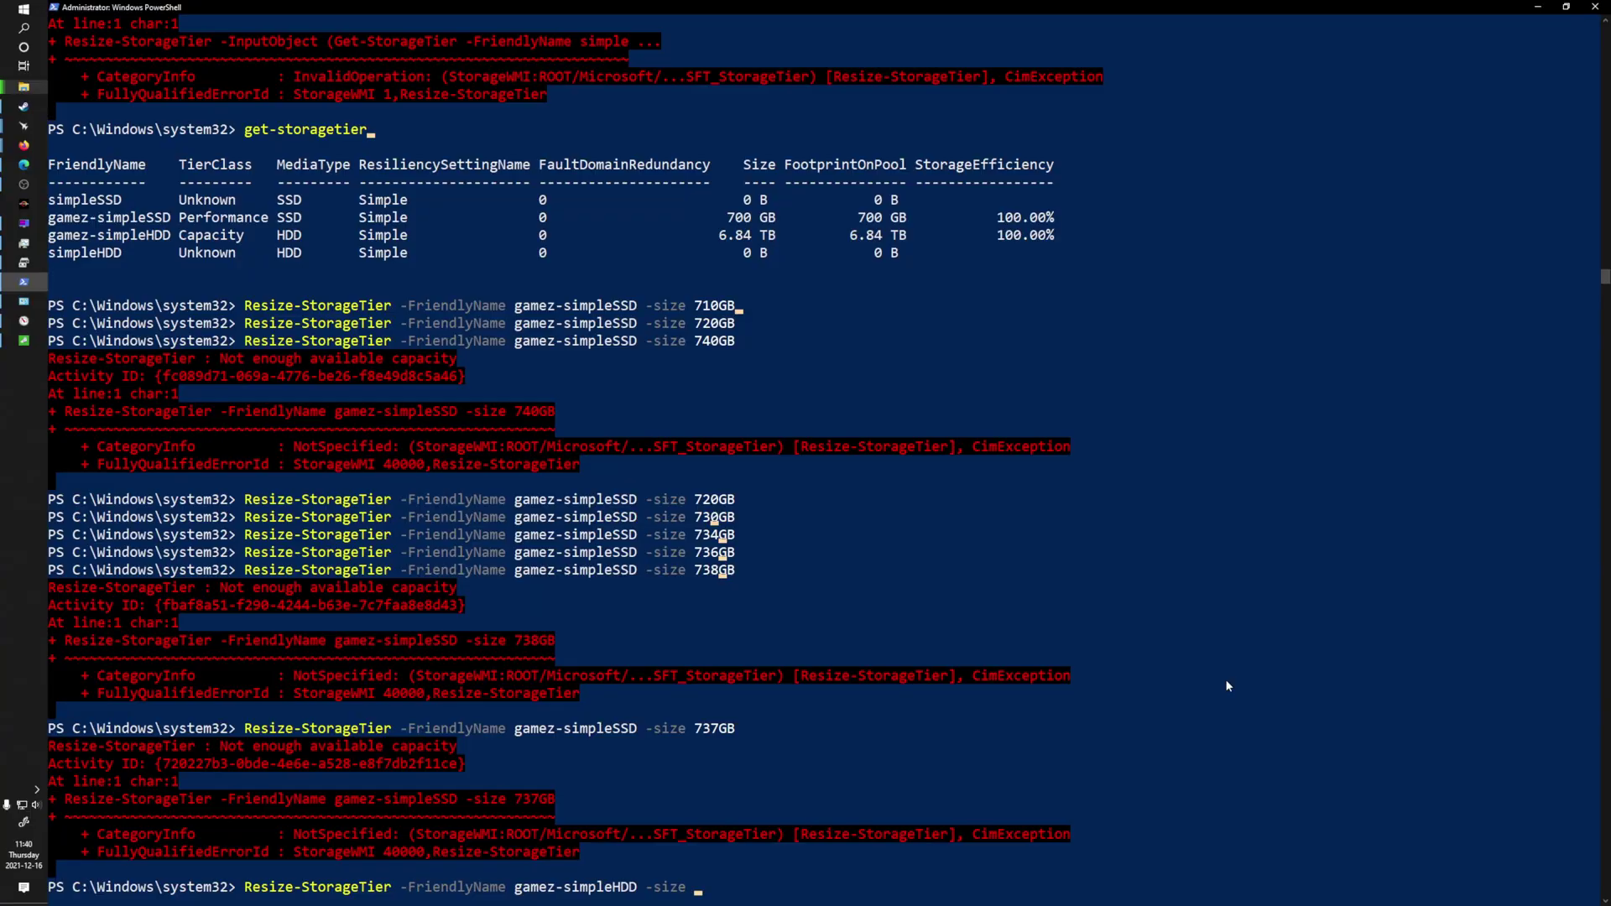
type("get-st")
key("Tab")
key("Tab")
key("Tab")
key("Tab")
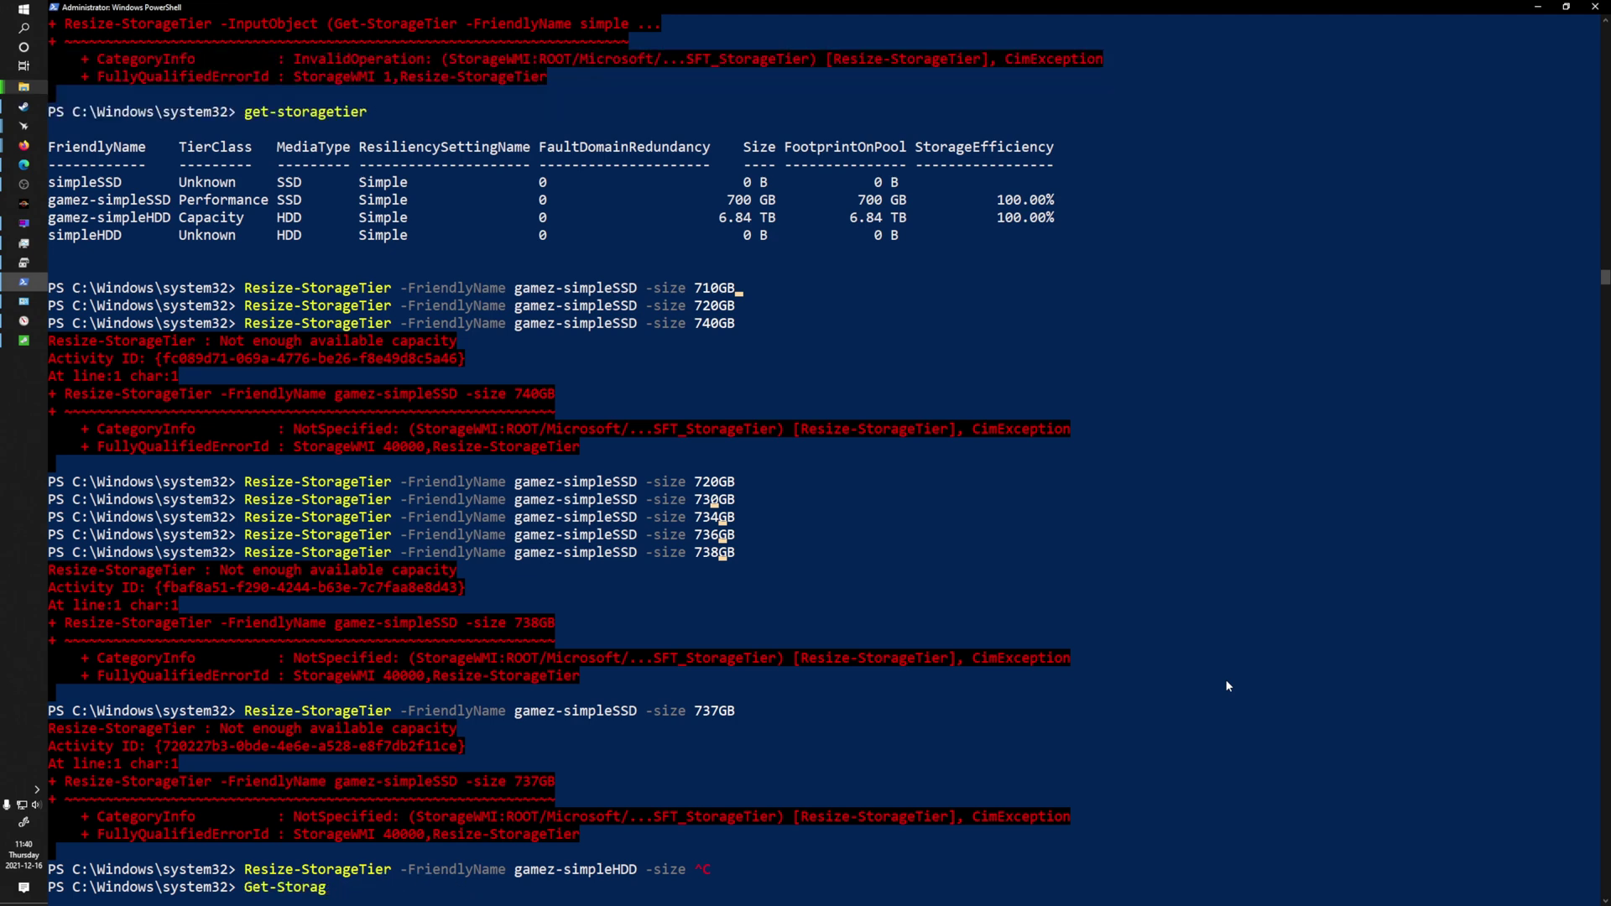
key("Tab")
key("Return")
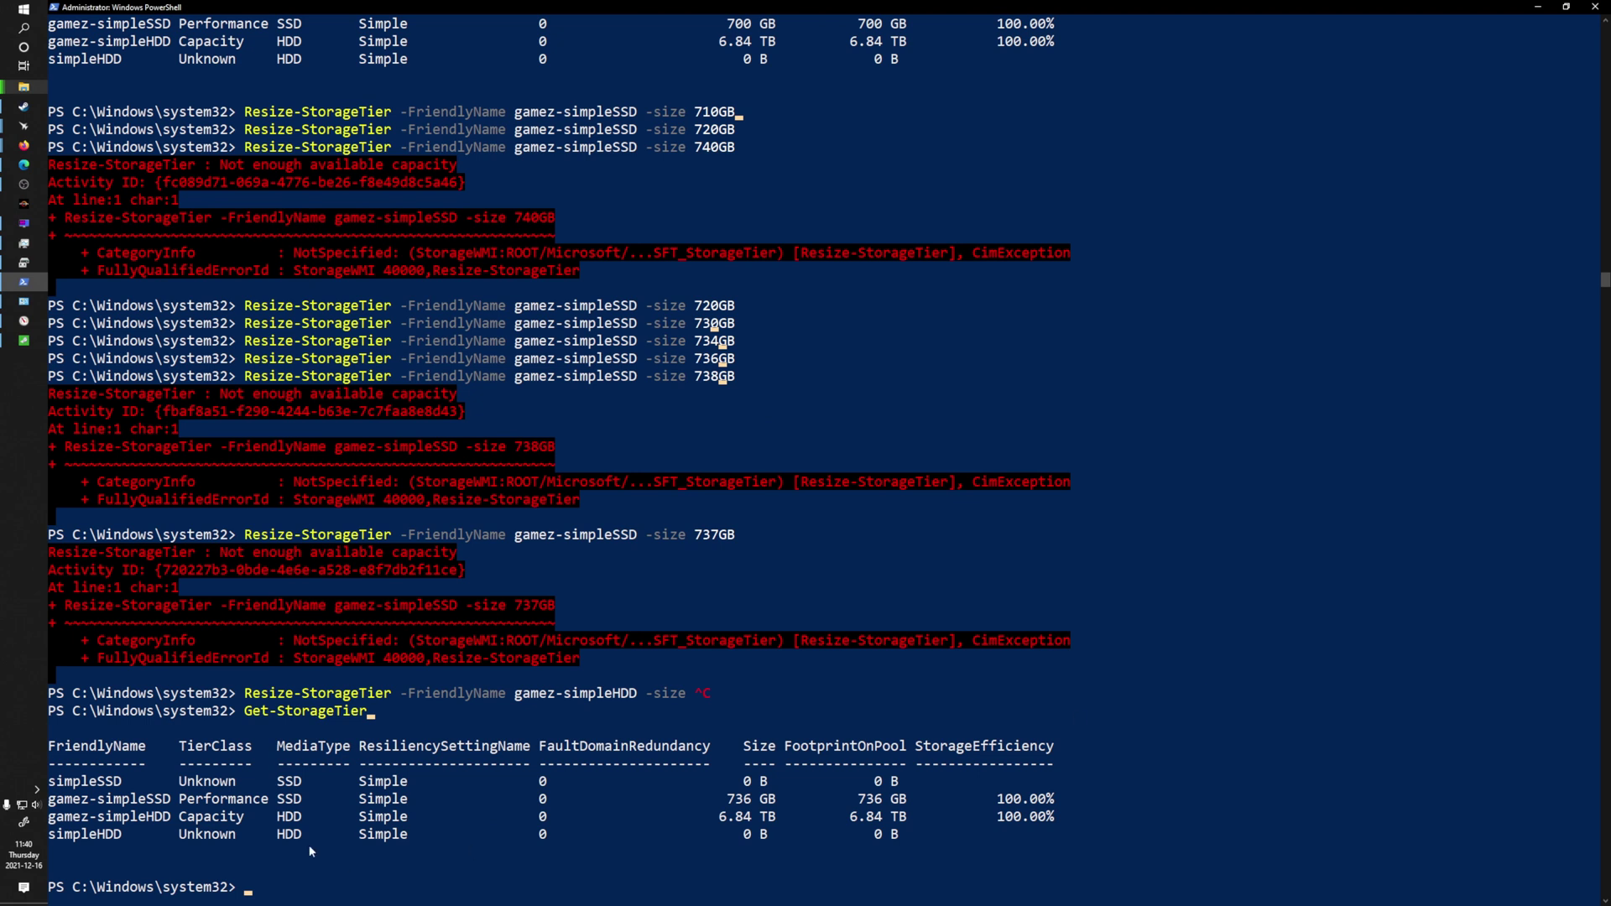
- Compare the gamez-simpleSSD and gamez-simpleHDD rows in the storage tier listing
left_click_drag(54, 803, 327, 822)
left_click_drag(358, 816, 224, 816)
left_click(223, 817)
left_click_drag(72, 799, 524, 818)
left_click(560, 818)
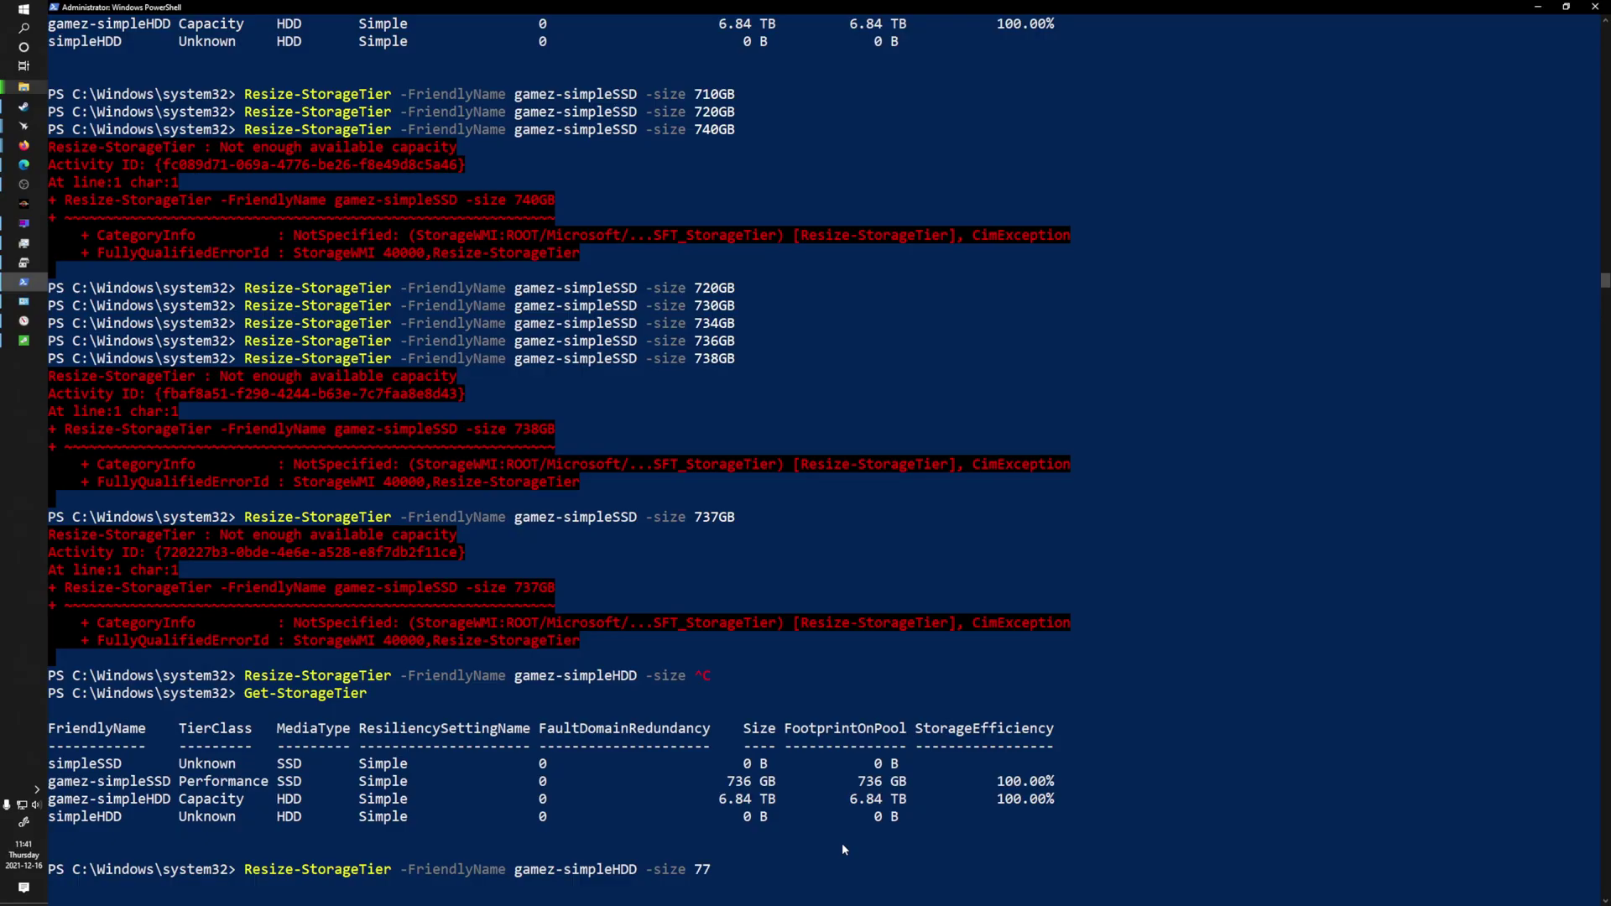
- Try to resize the gamez-simpleHDD tier to 7800GB, 7750GB, 7720GB, 7710GB and 7701GB with Resize-StorageTier
type("800GB")
key("Return")
key("Up")
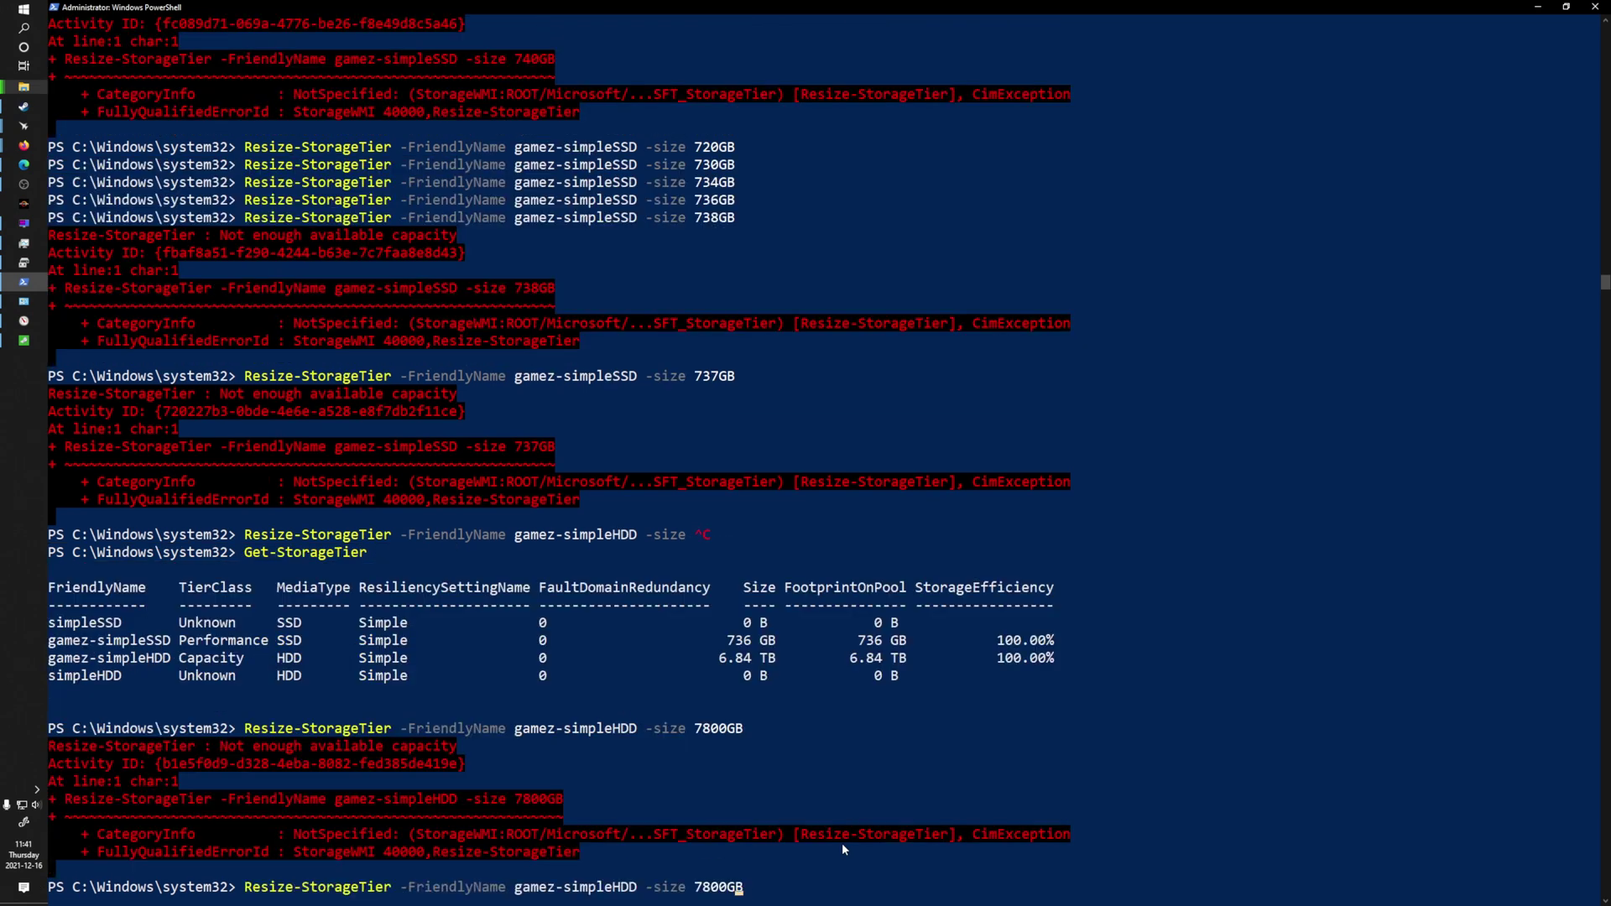
key("BackSpace")
type("75")
key("Delete")
key("Return")
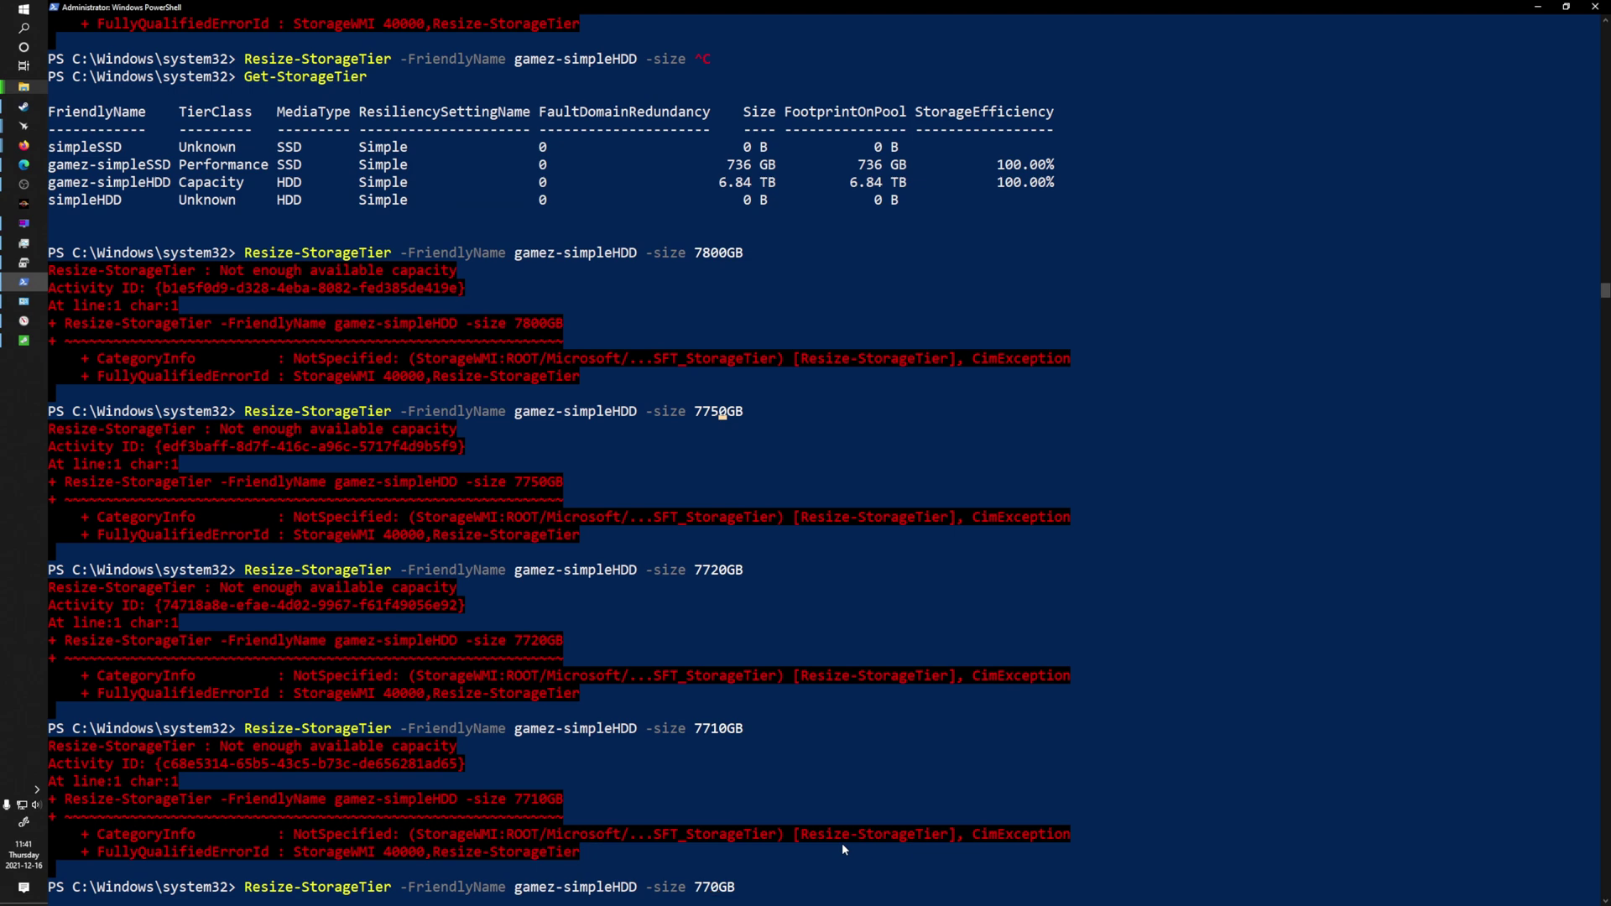
key("Right")
type("1")
key("Return")
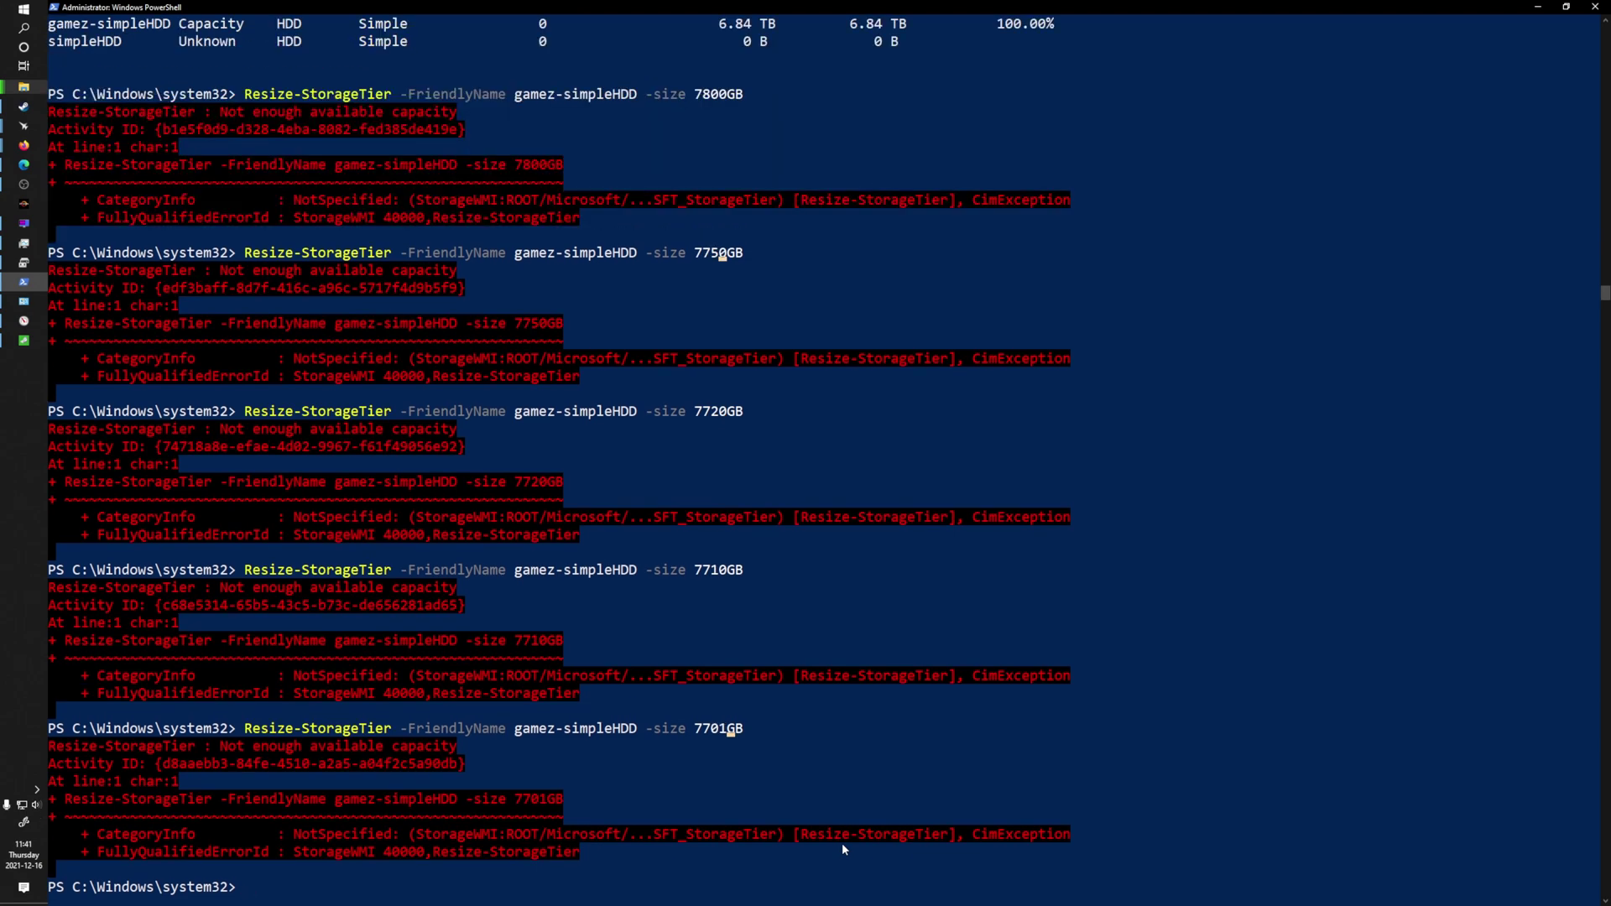
- Switch to Disk Management and extend New Volume (D:) on Disk 16 over all the adjacent unallocated space
key("alt+Tab")
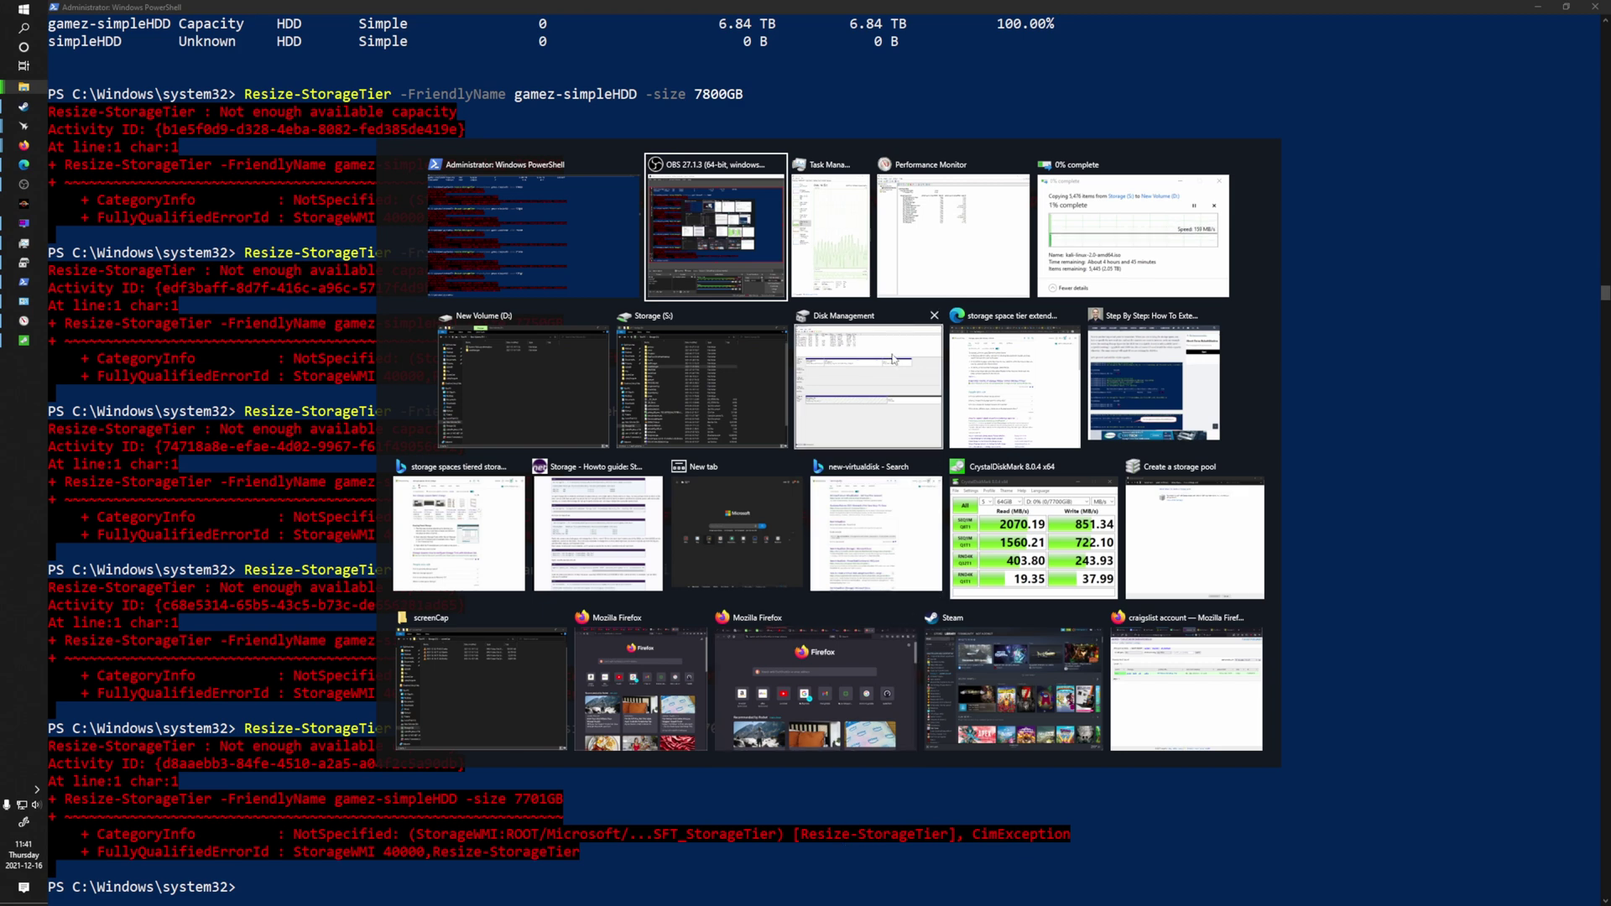
left_click(491, 251)
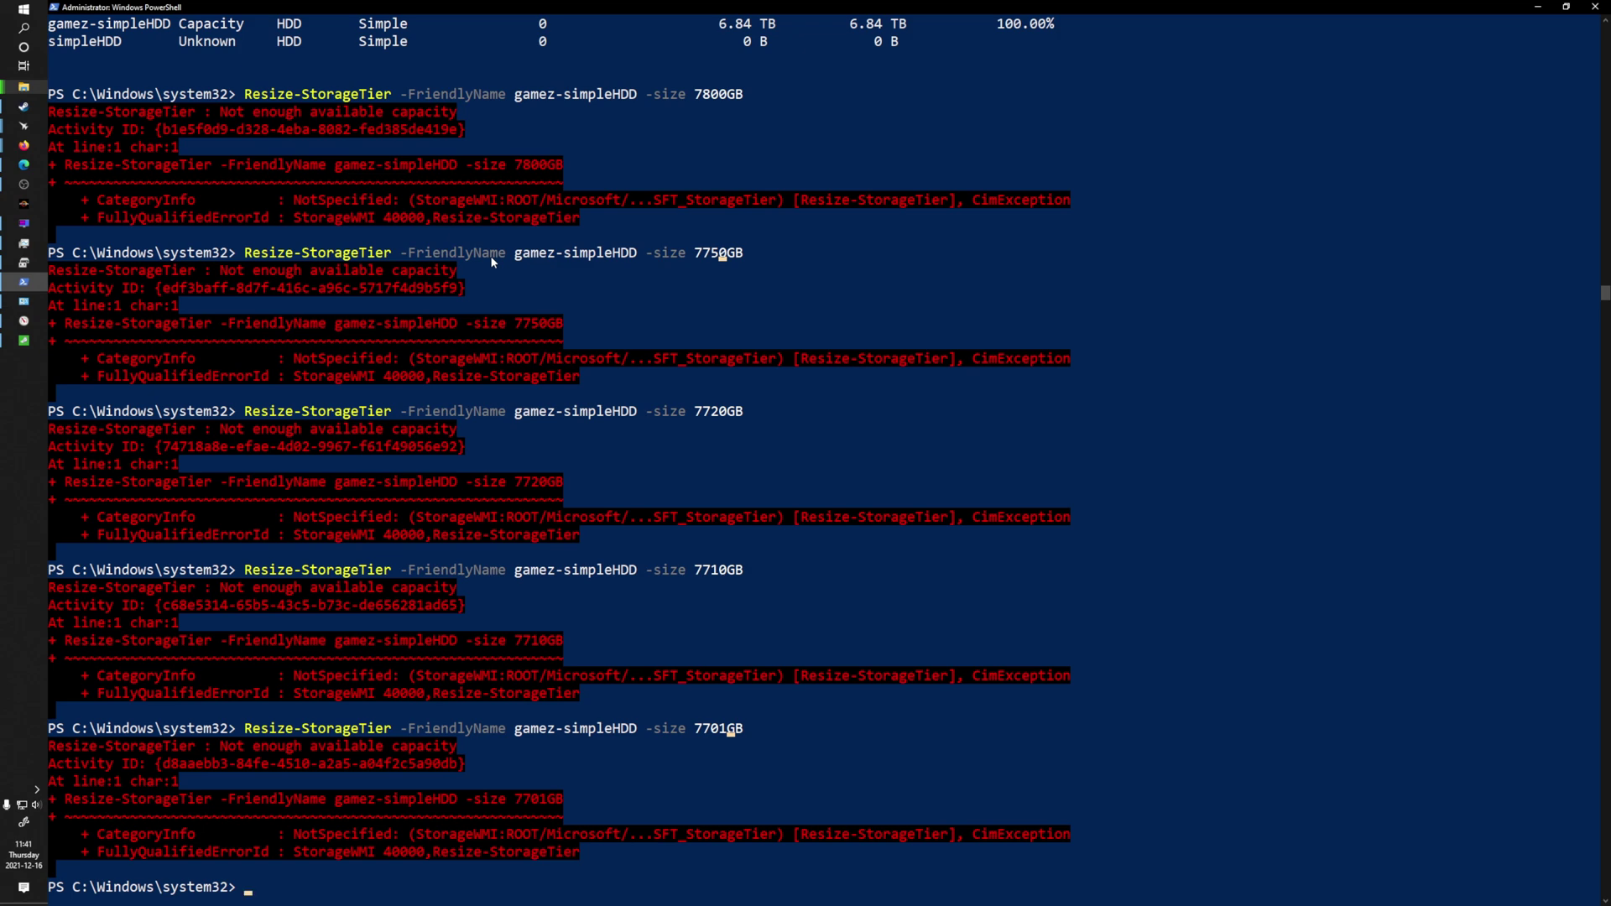
key("alt+Tab")
left_click(838, 379)
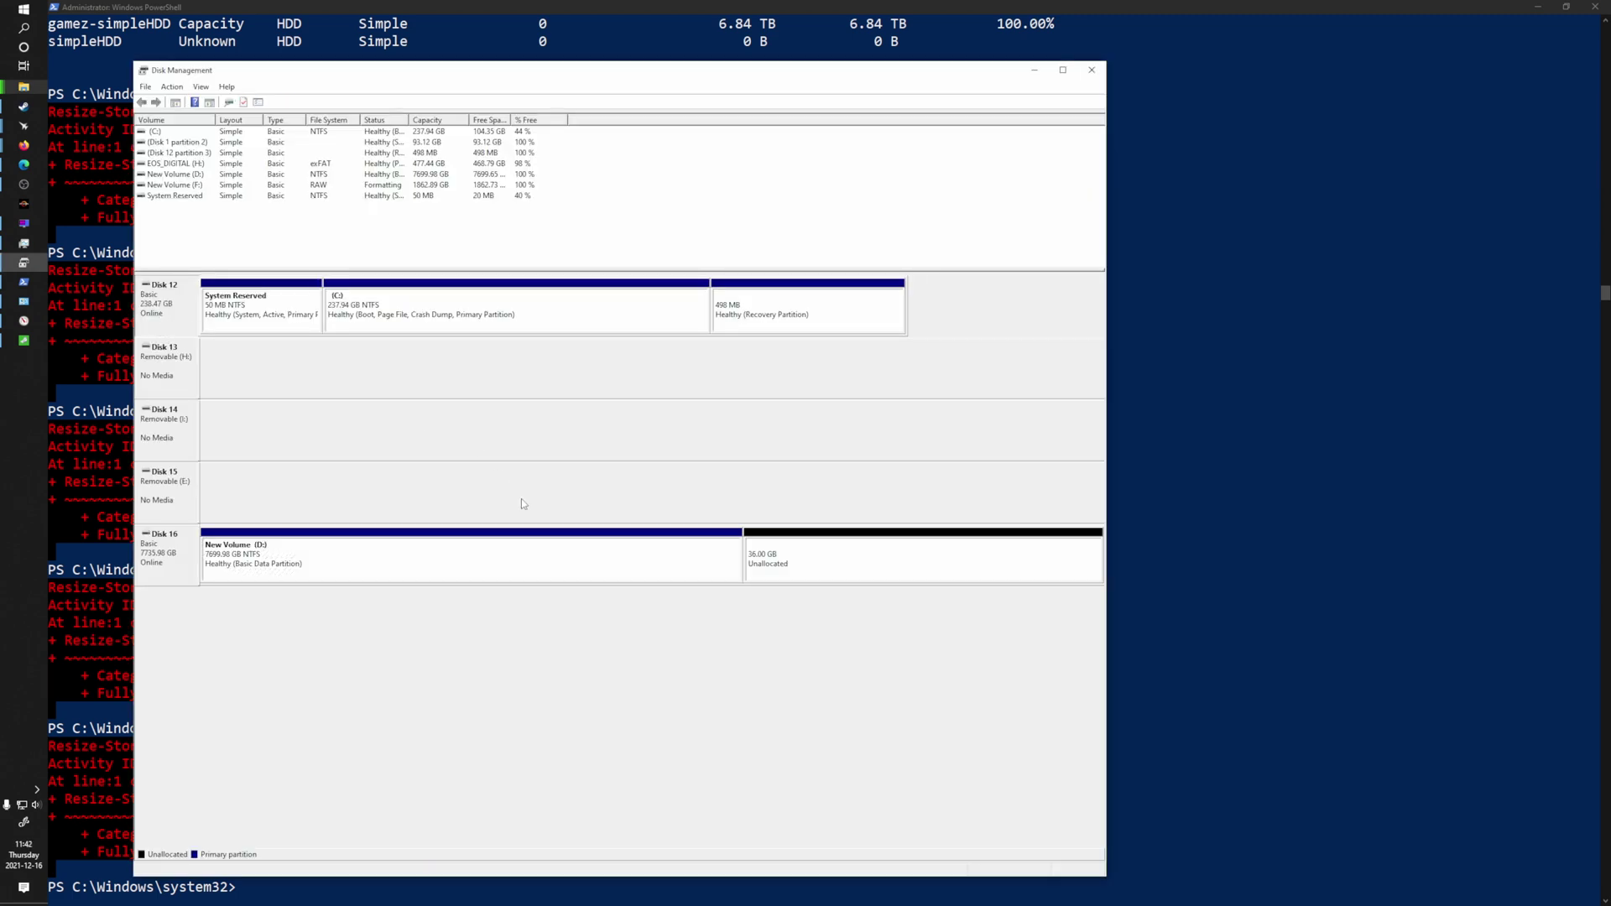
left_click(479, 571)
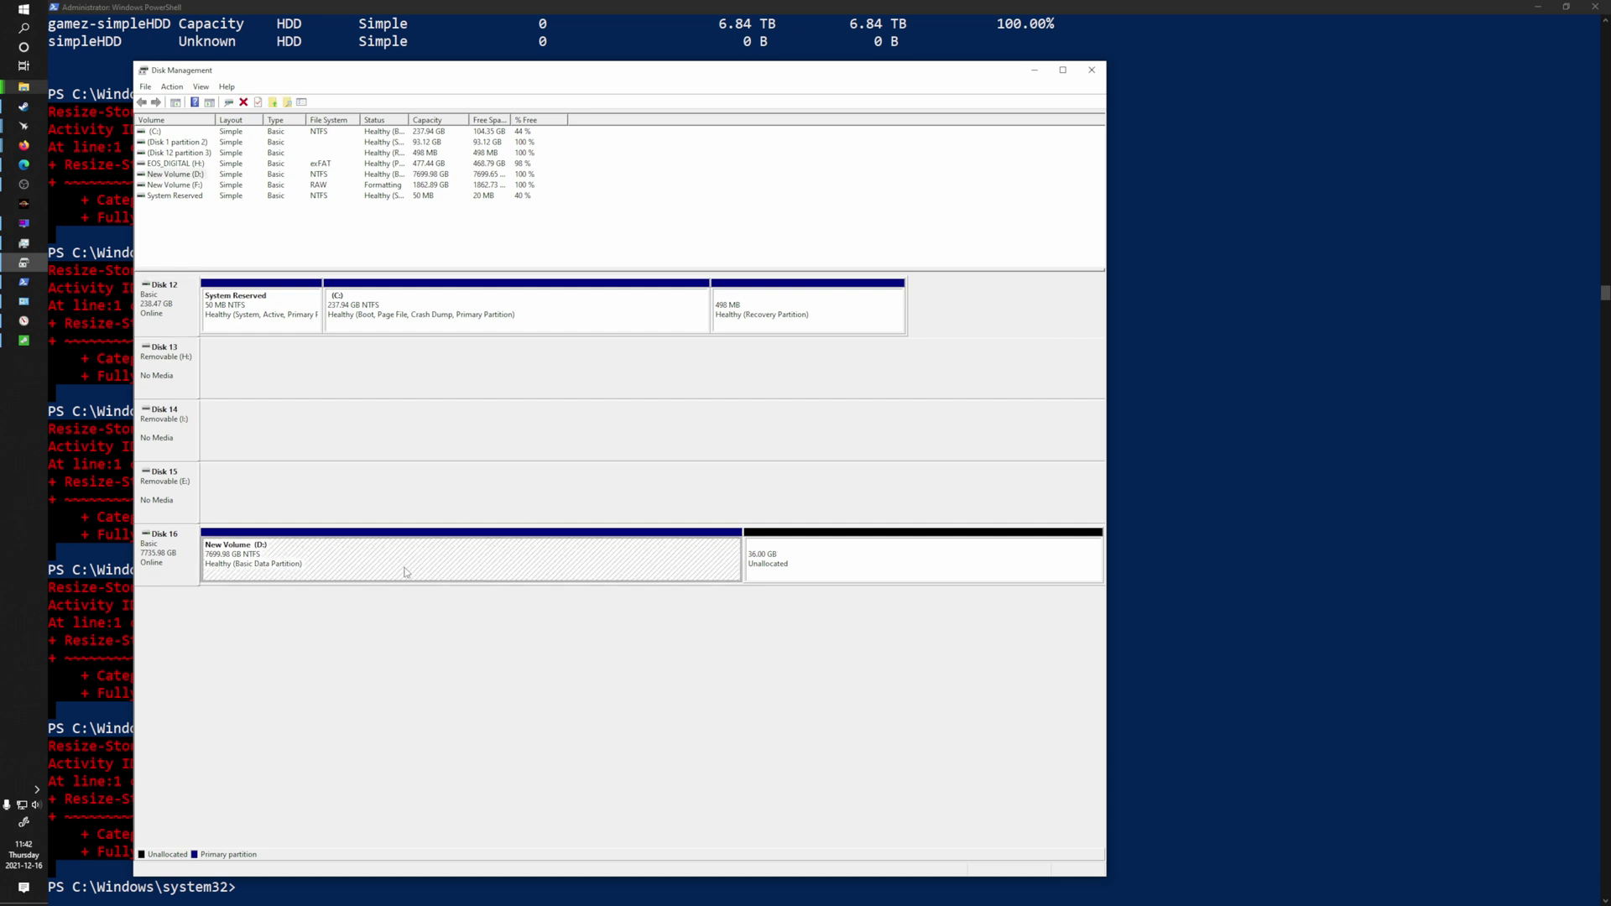
right_click(466, 564)
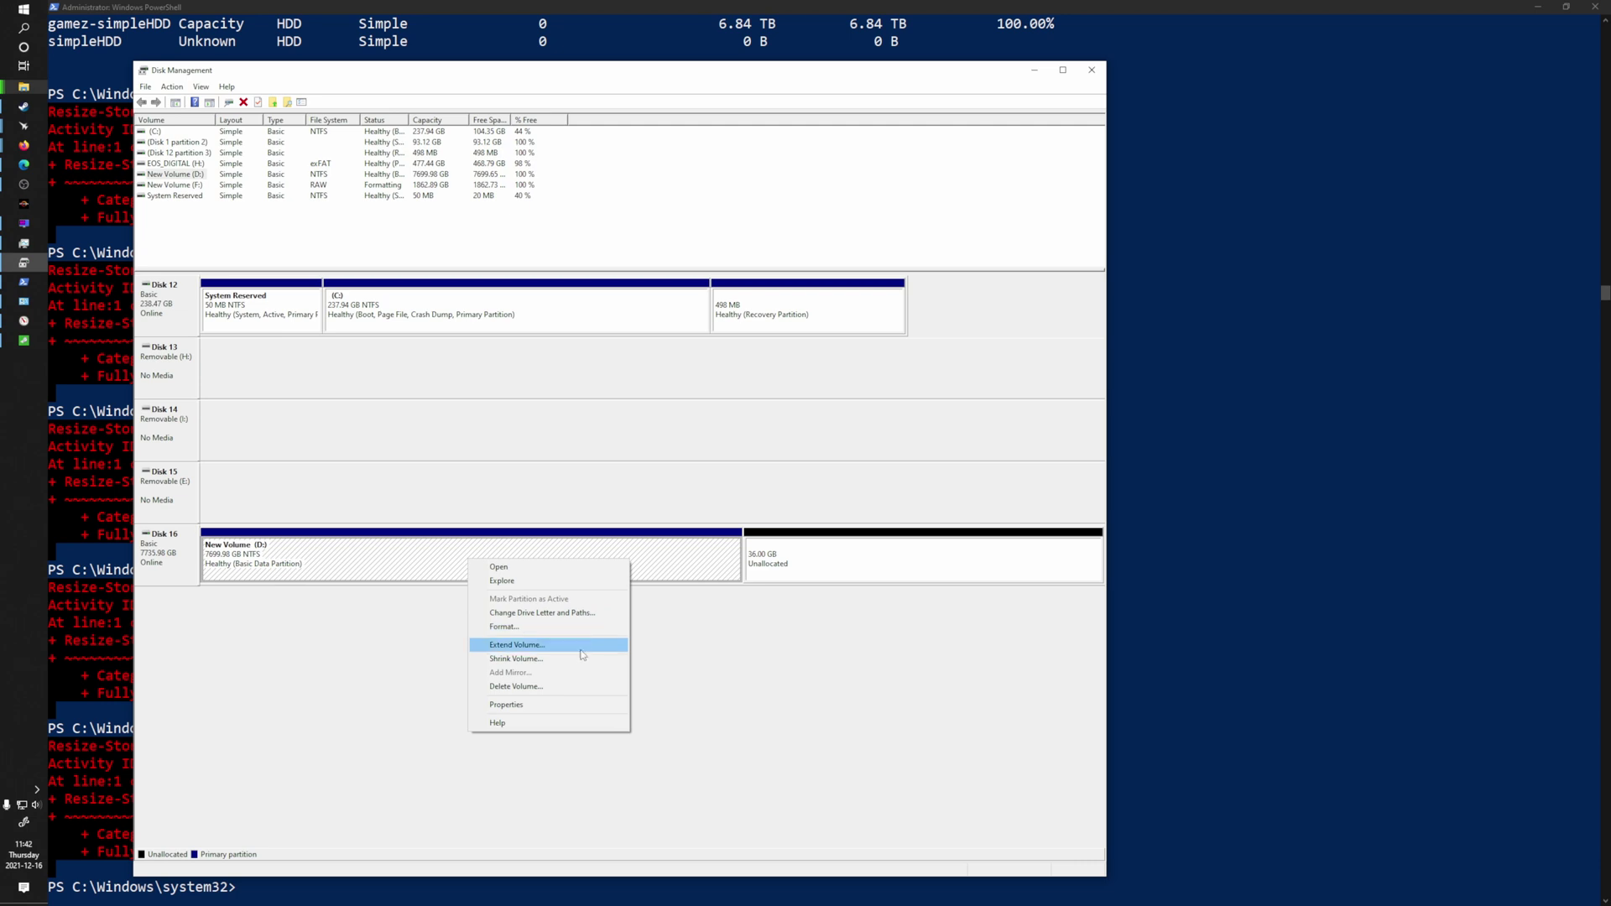
left_click(543, 646)
left_click(372, 368)
left_click(372, 369)
left_click(371, 368)
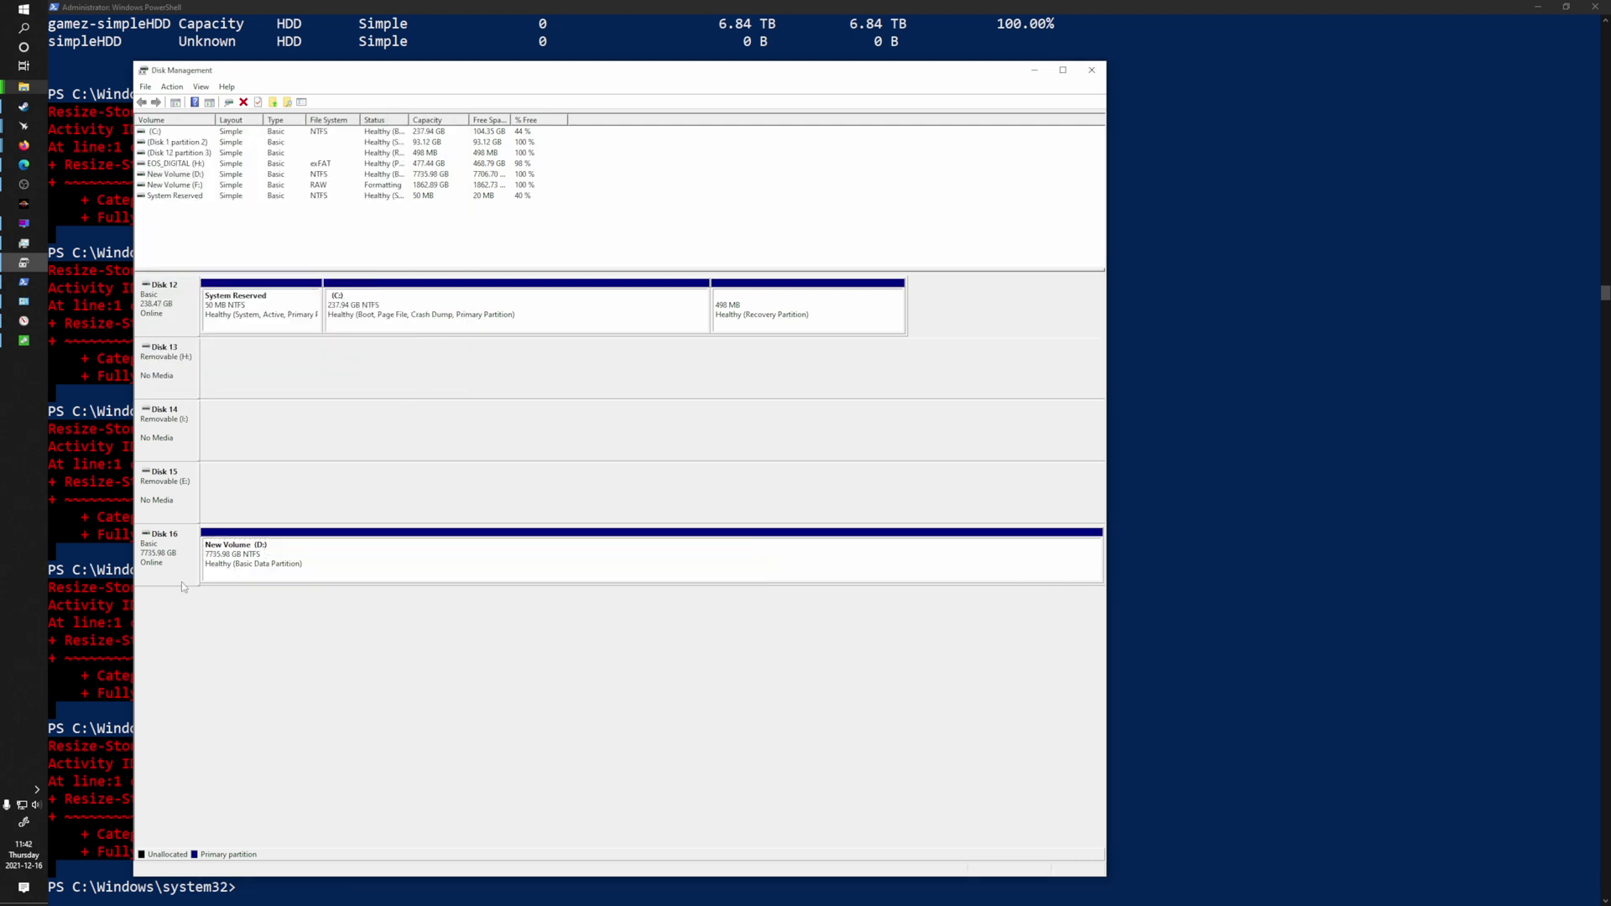
- Minimize PowerShell and Disk Management and place Performance Monitor beside Task Manager
left_click(1538, 9)
left_click(1246, 643)
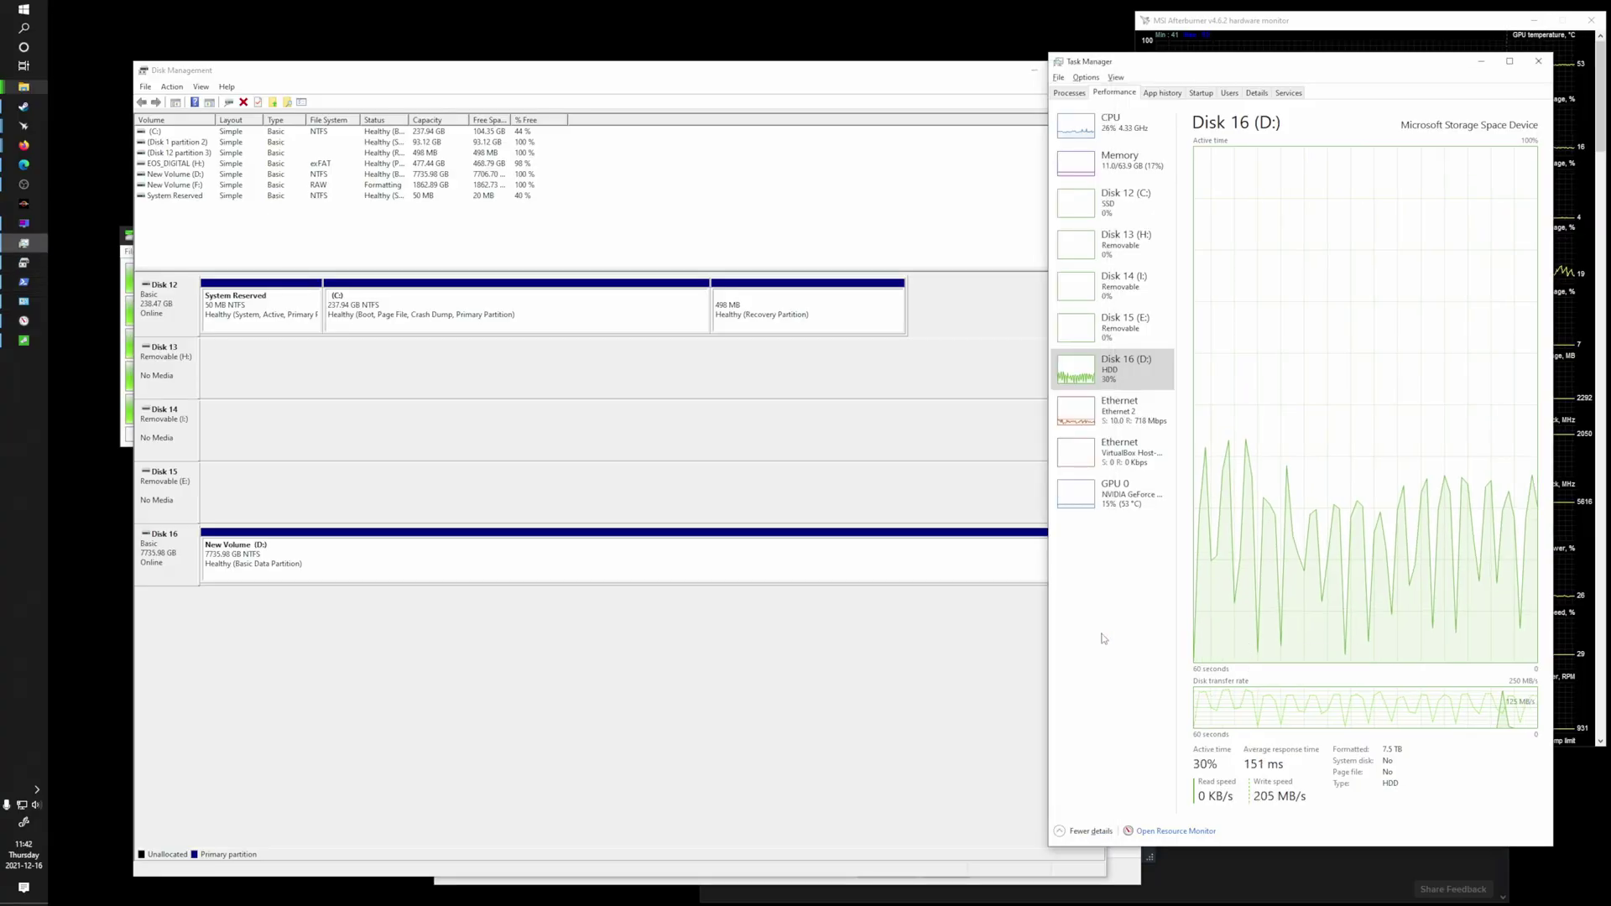
left_click(1033, 70)
left_click(962, 445)
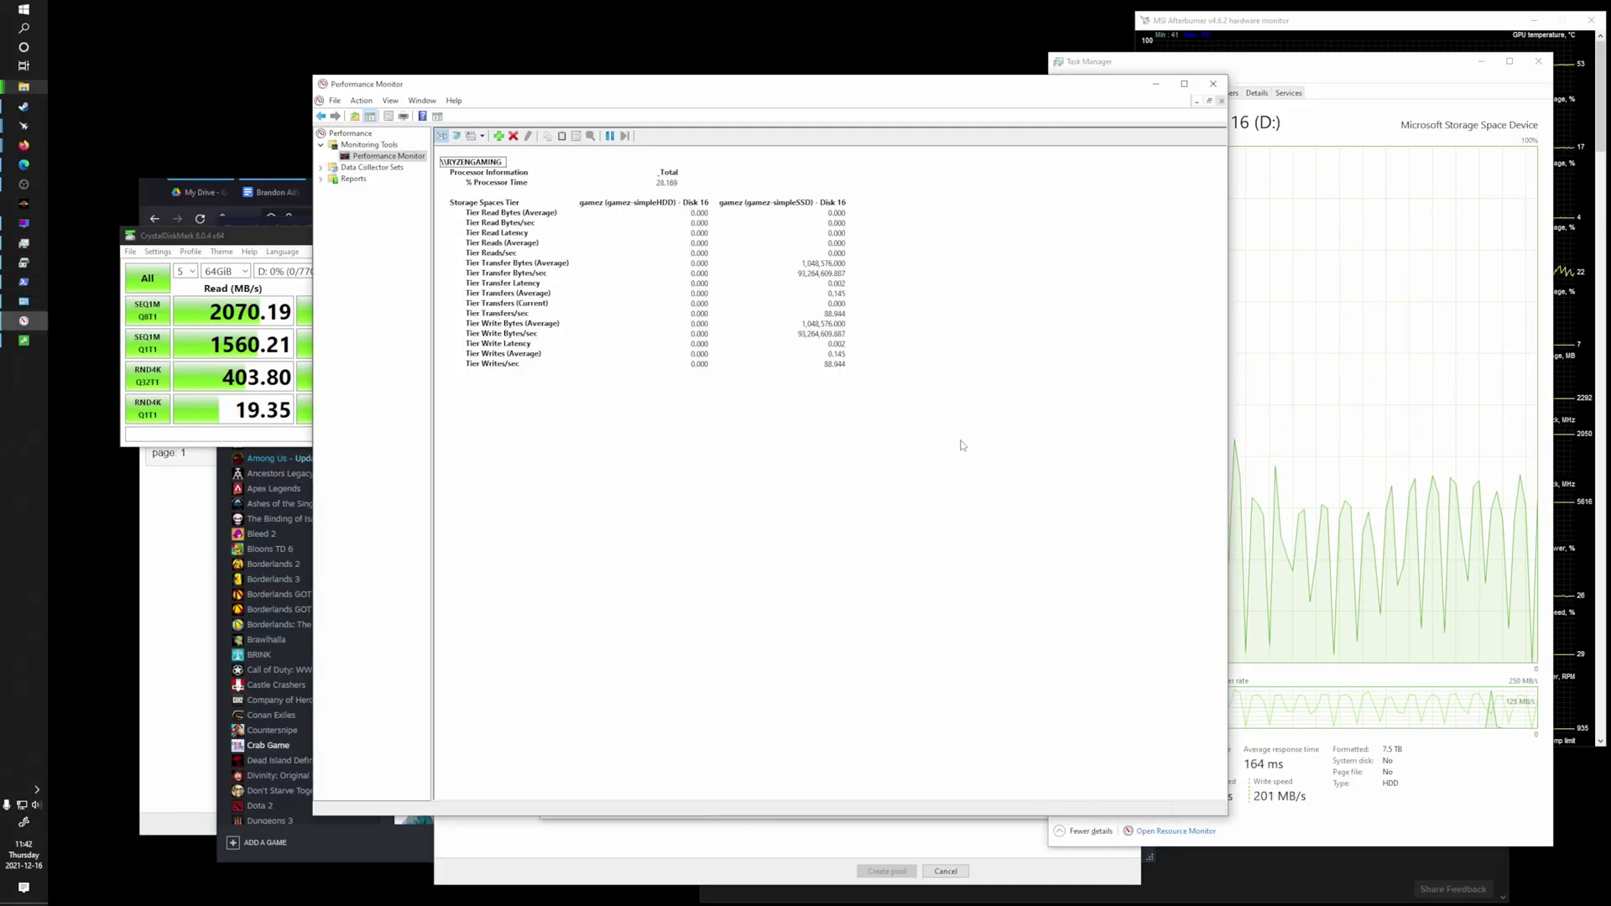
left_click_drag(933, 84, 745, 82)
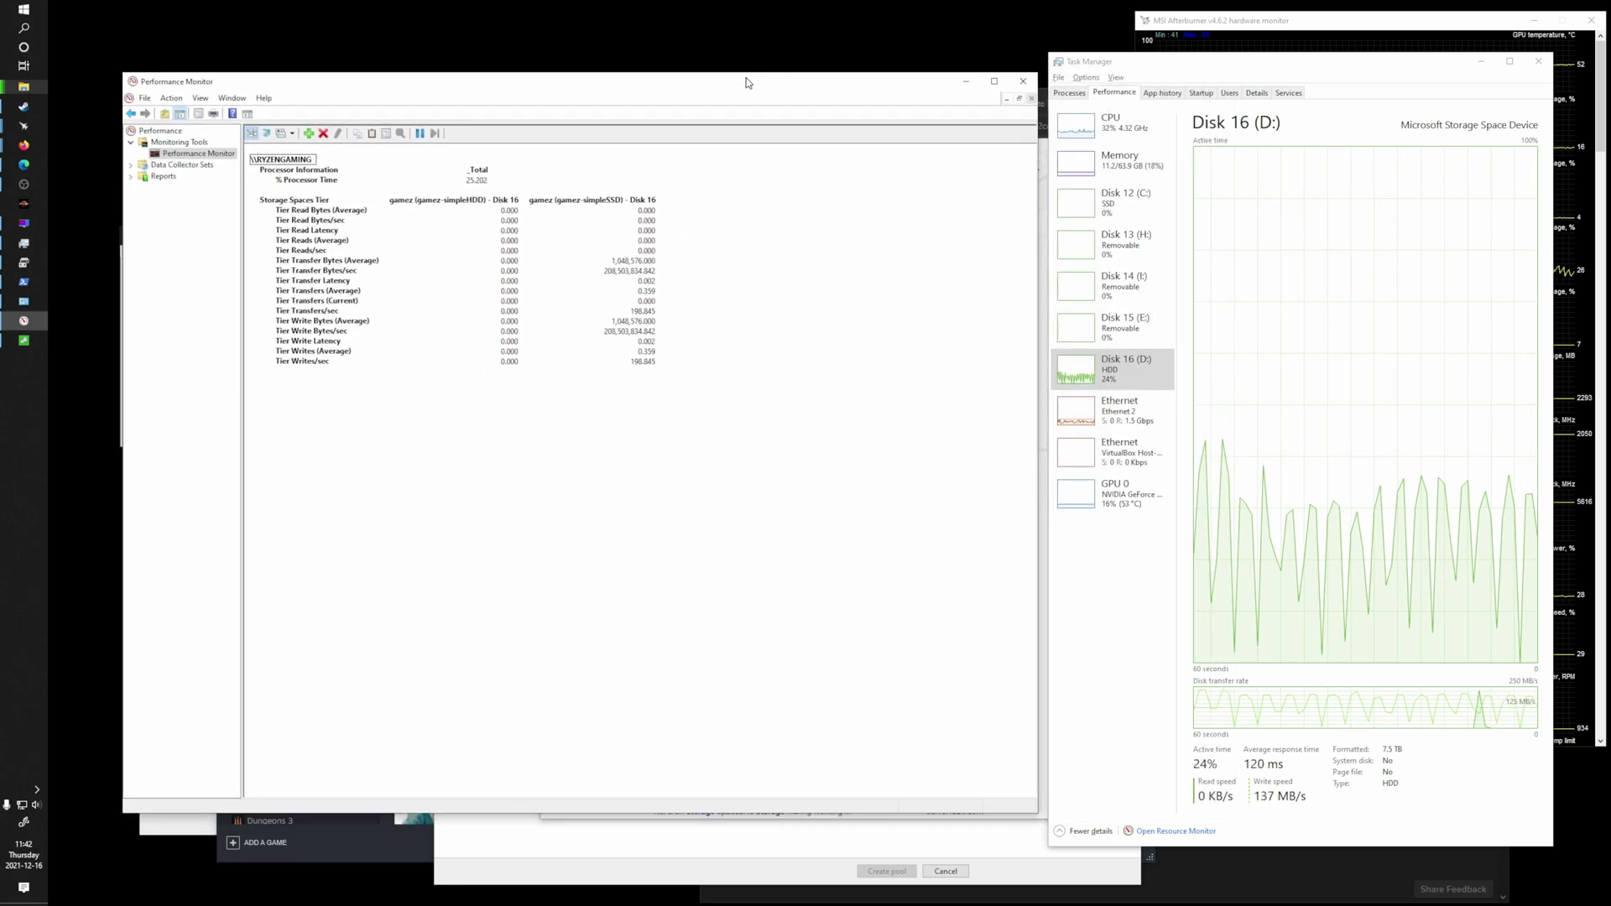
- Compare Ethernet 2 throughput, the file copy to D: and Disk 16 activity with the SSD and HDD tier transfer counters
left_click(1116, 411)
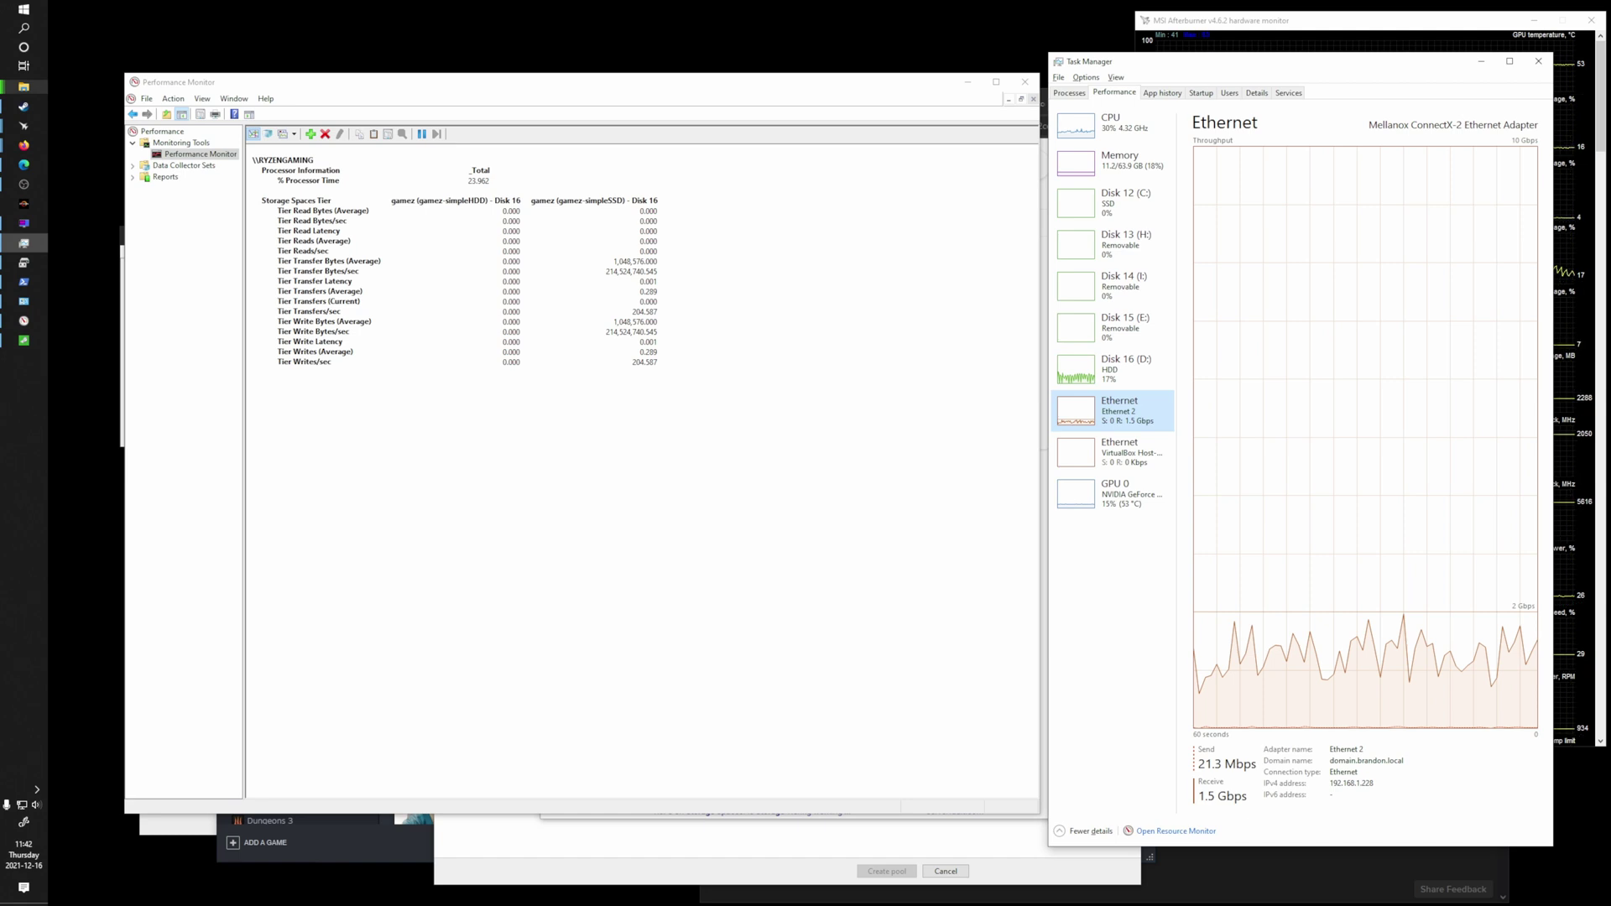
left_click_drag(773, 619, 285, 719)
left_click(1120, 369)
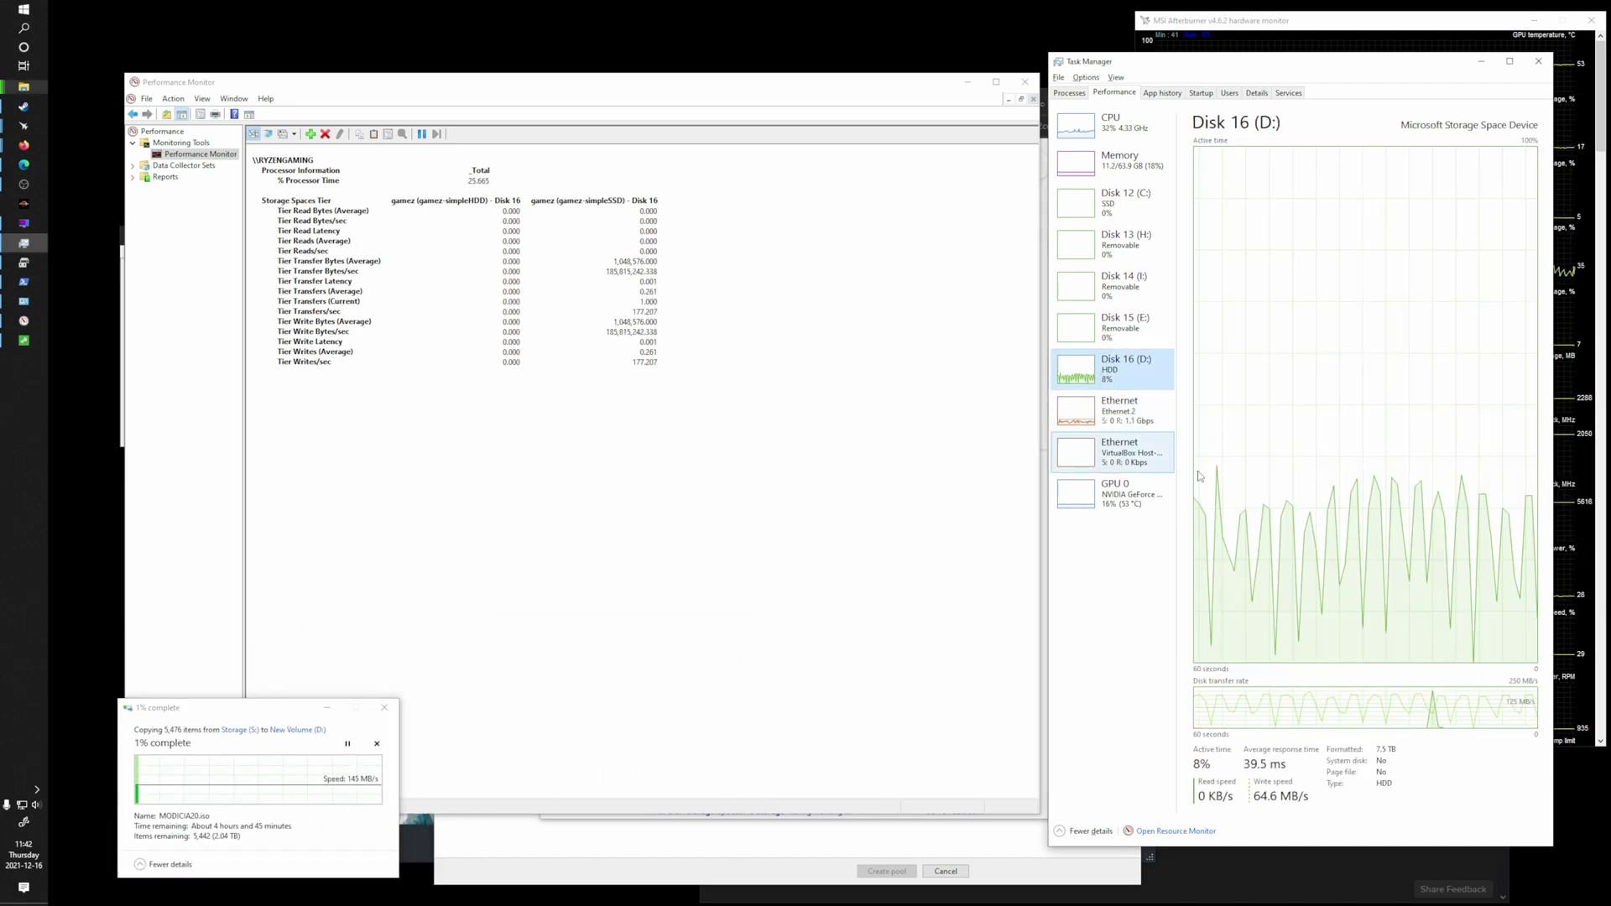
left_click(698, 417)
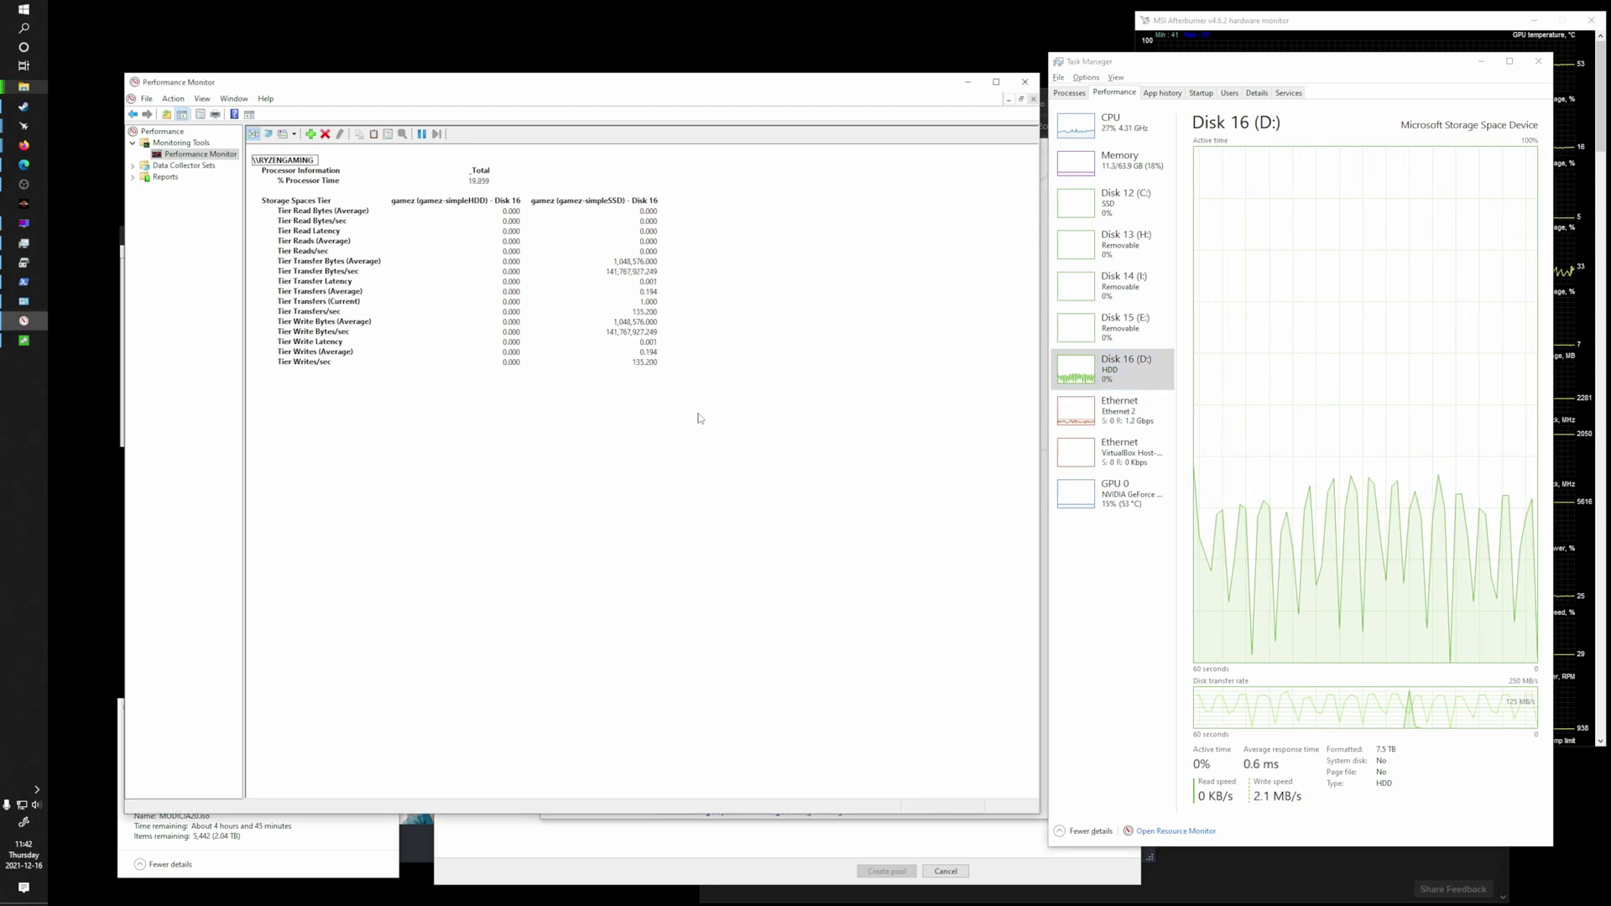
left_click(636, 273)
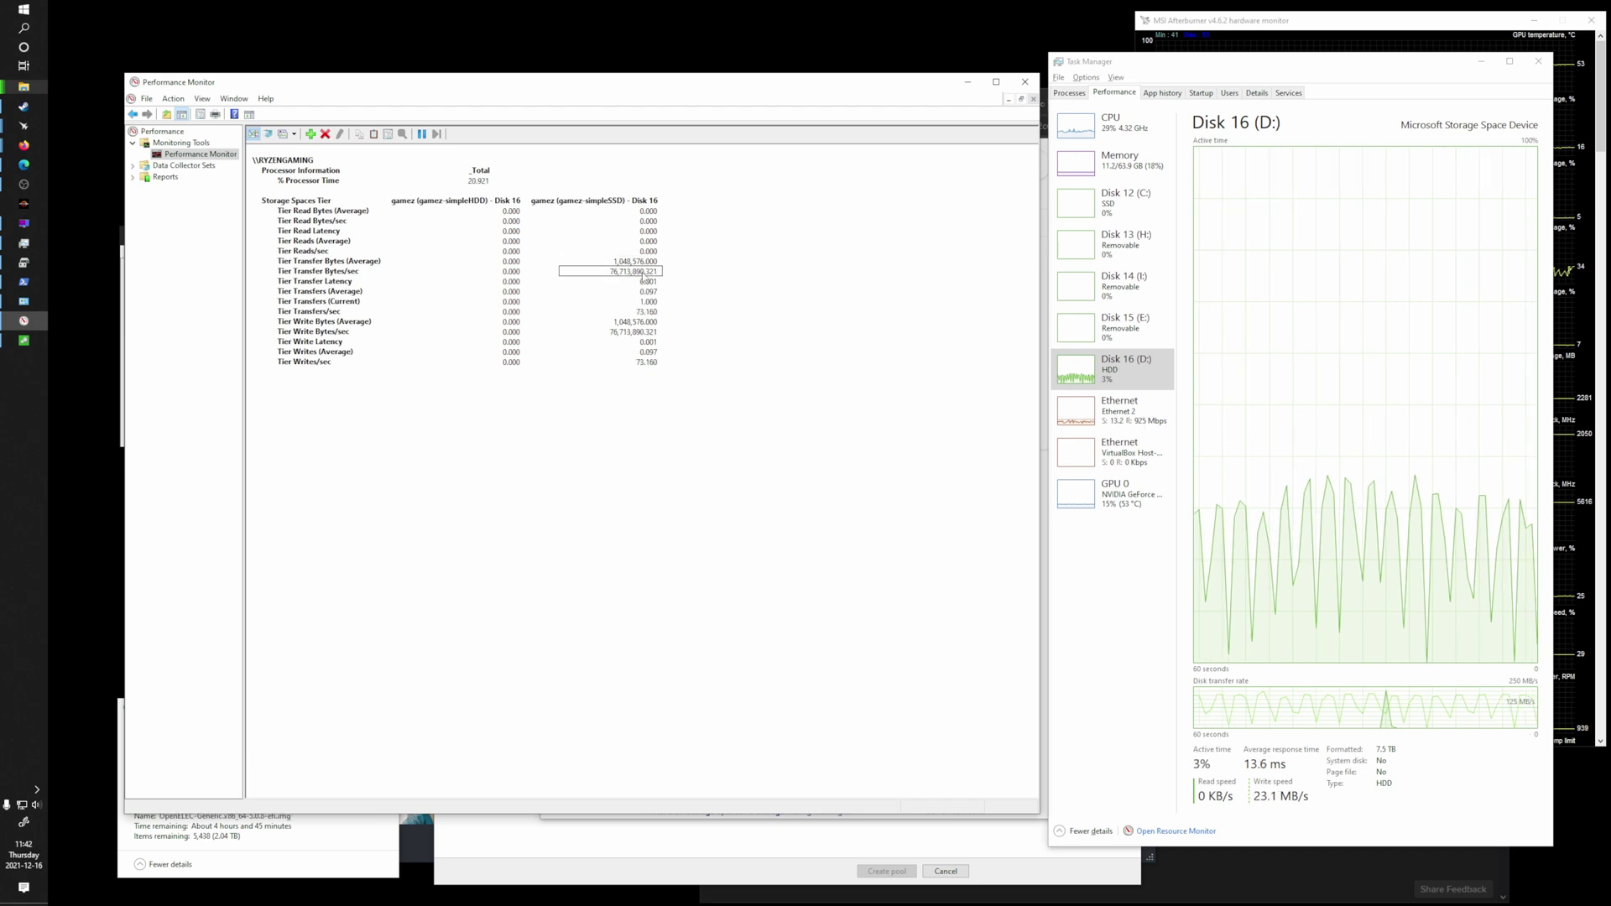
left_click(464, 271)
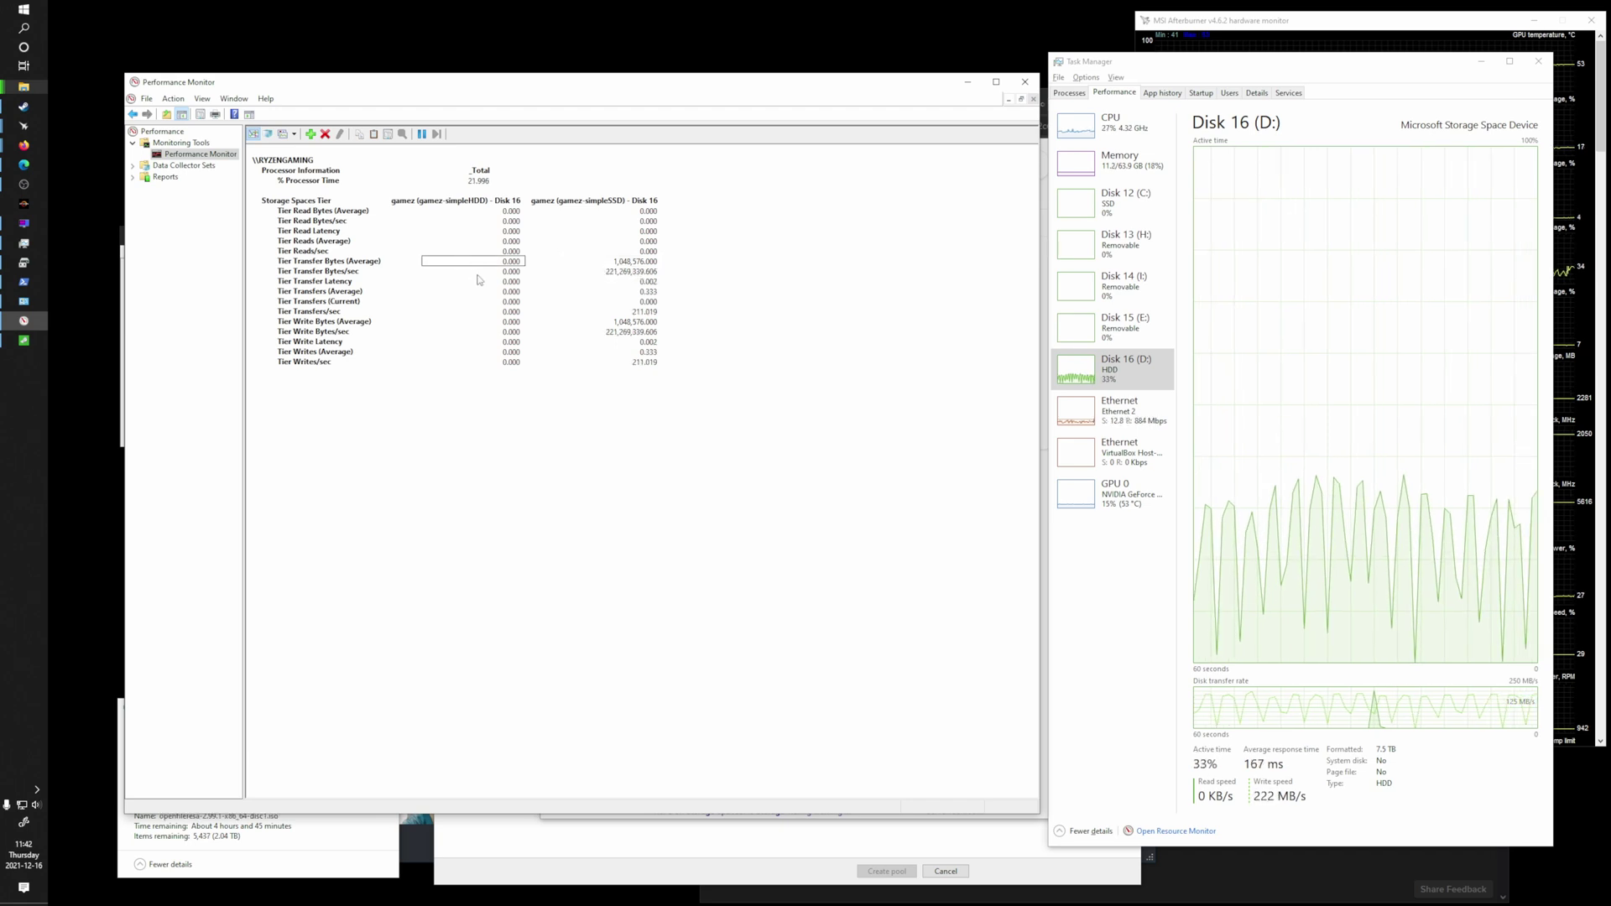